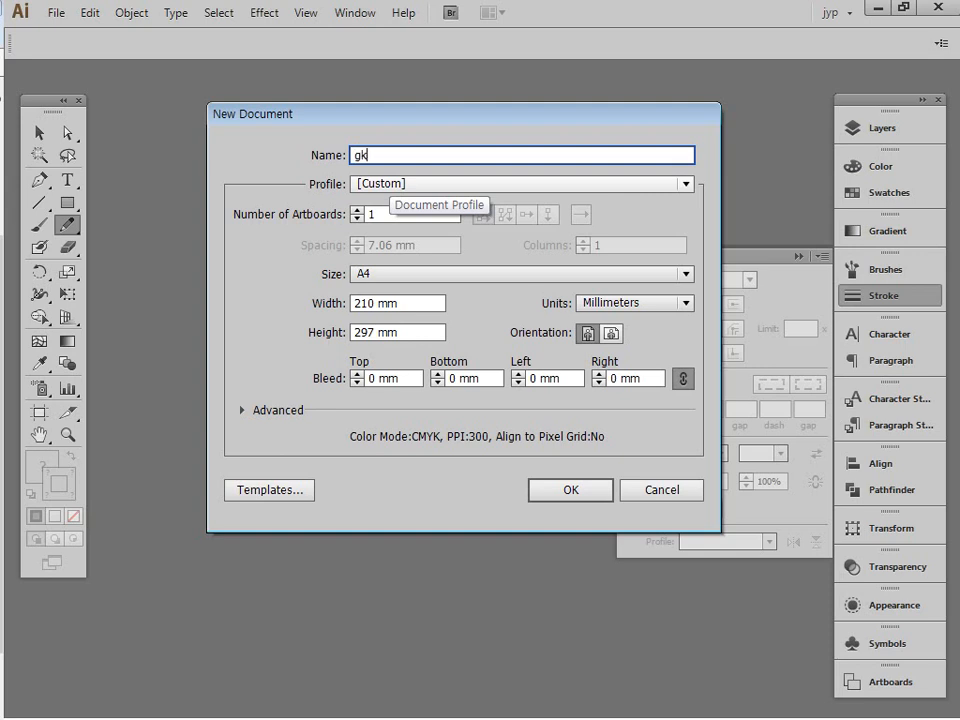
Step: Create a new document named 하트만들기_pencil with its height set to 210 mm
key("BackSpace")
type("하트만들")
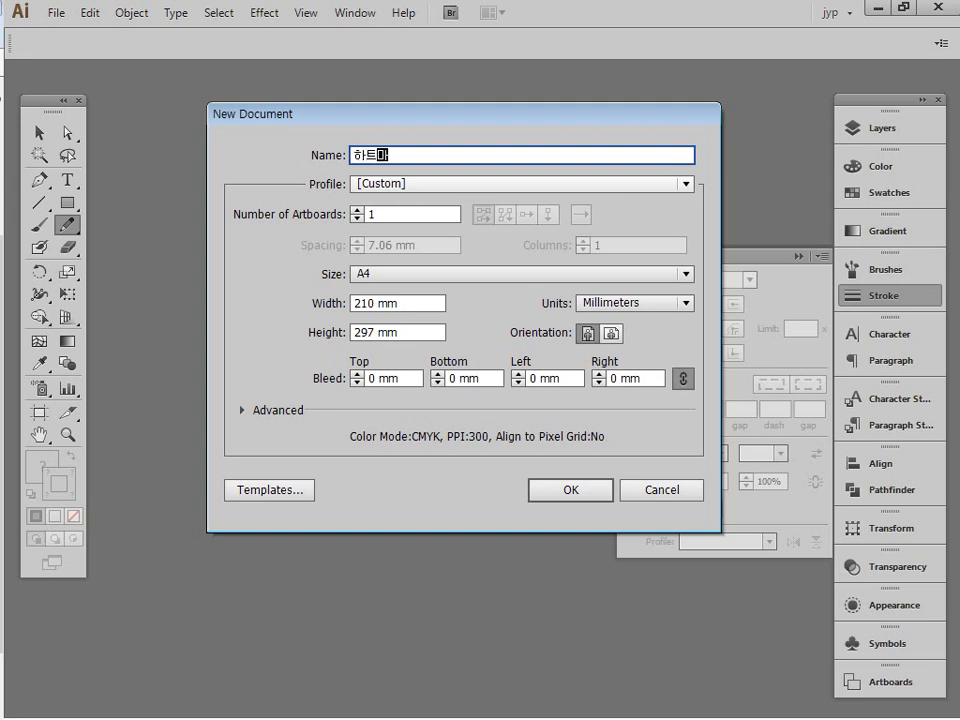
type("기")
left_click(362, 332)
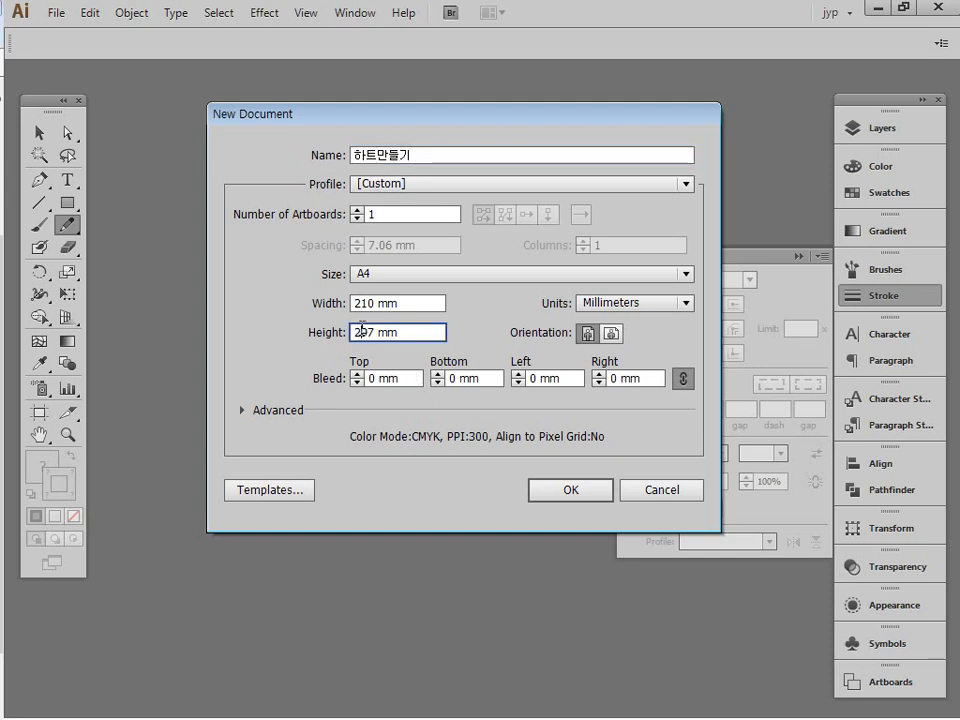
double_click(362, 330)
type("210")
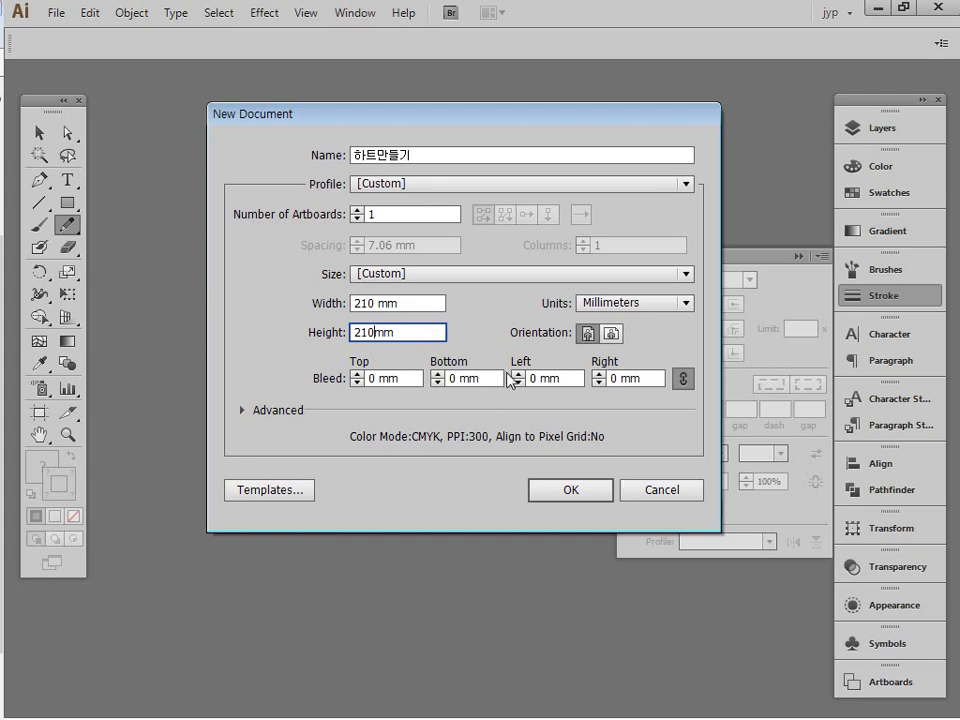
left_click(422, 155)
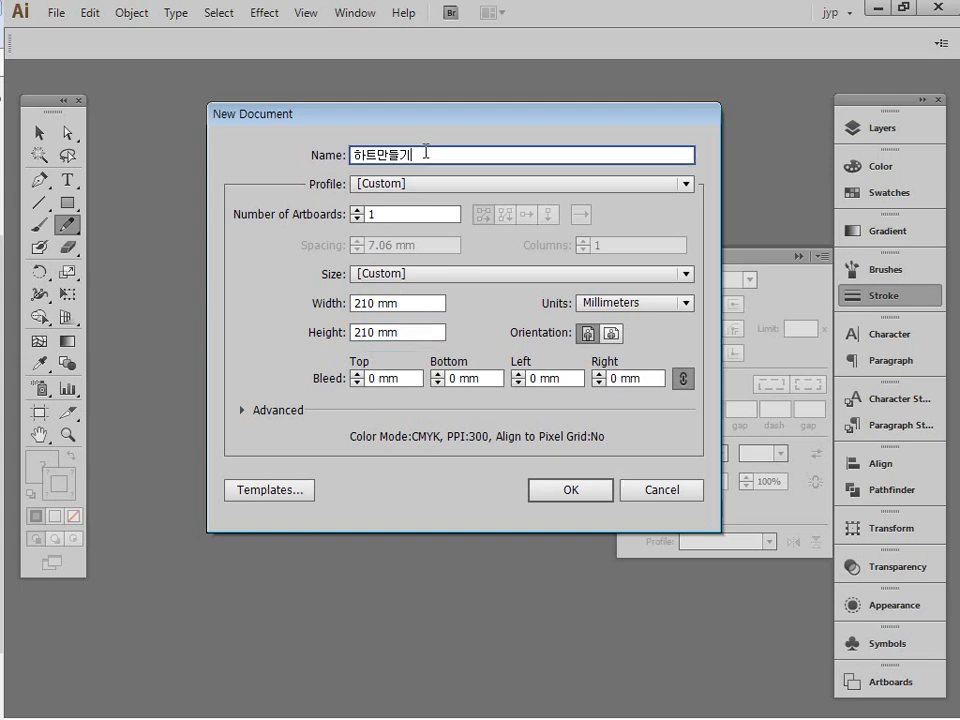
type("_pencil")
left_click(583, 492)
Step: Collapse the open Stroke settings so they no longer cover the artboard
key("ctrl+minus")
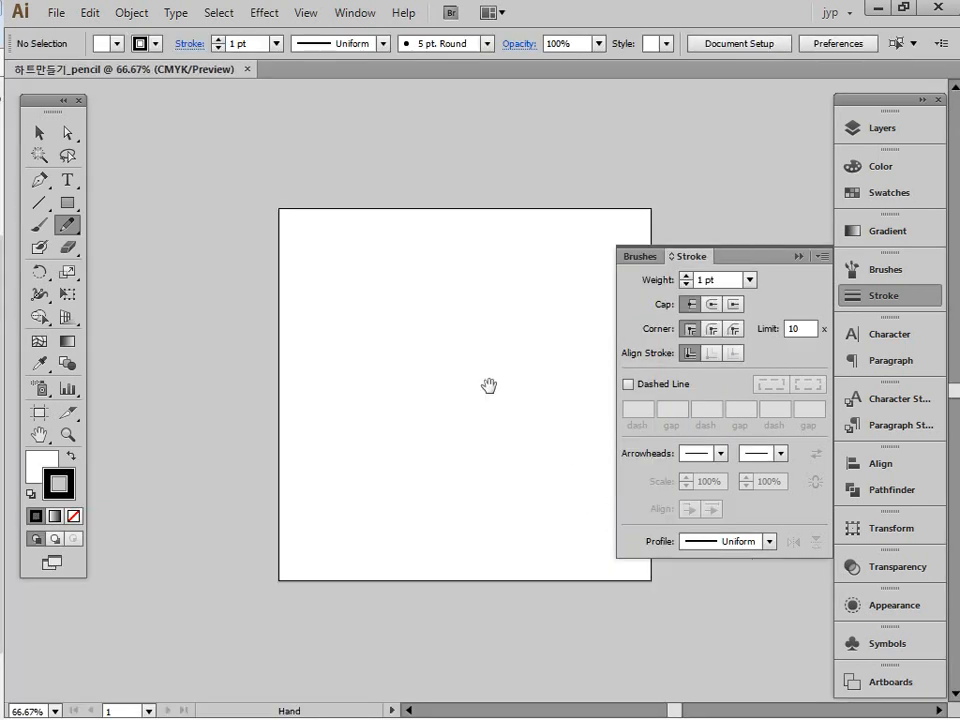
left_click_drag(488, 386, 356, 354)
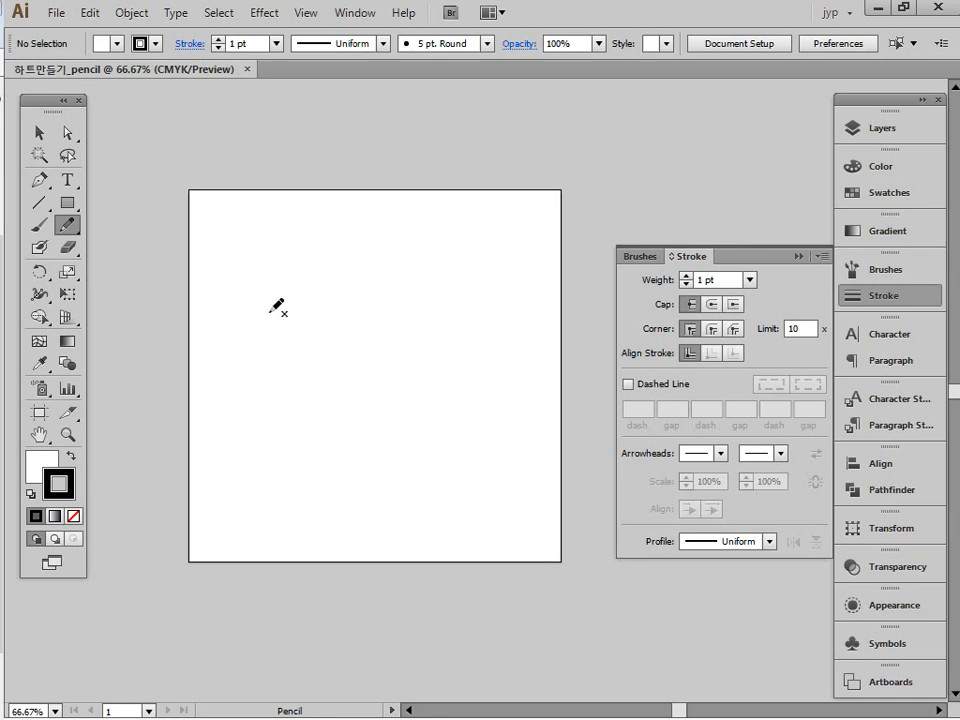
key("ctrl+space")
left_click_drag(135, 161, 664, 585)
left_click_drag(521, 448, 463, 435)
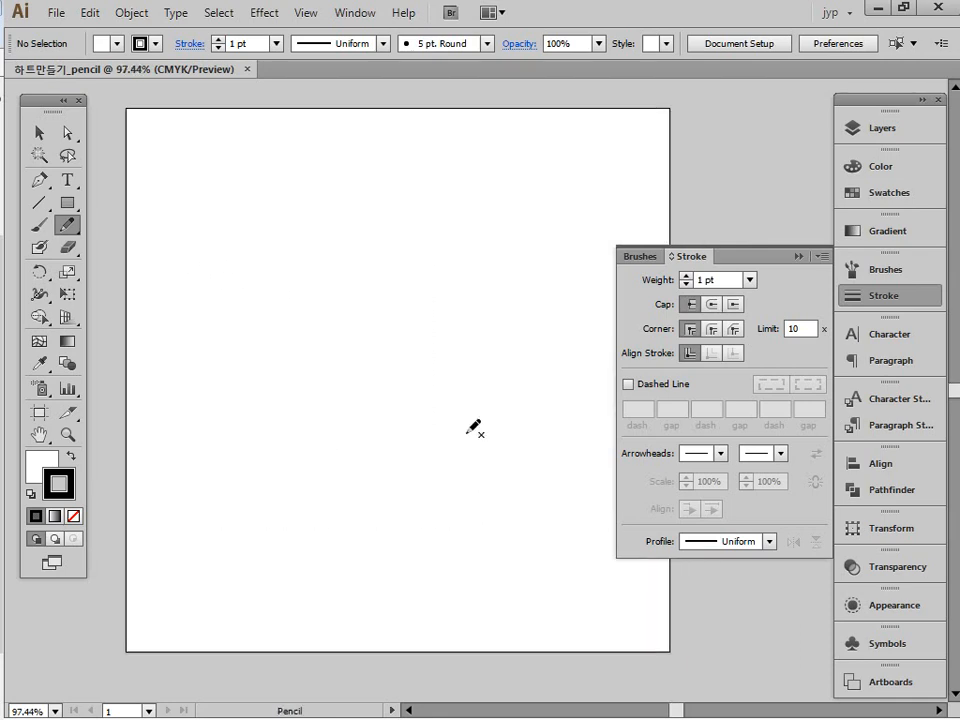
left_click(799, 256)
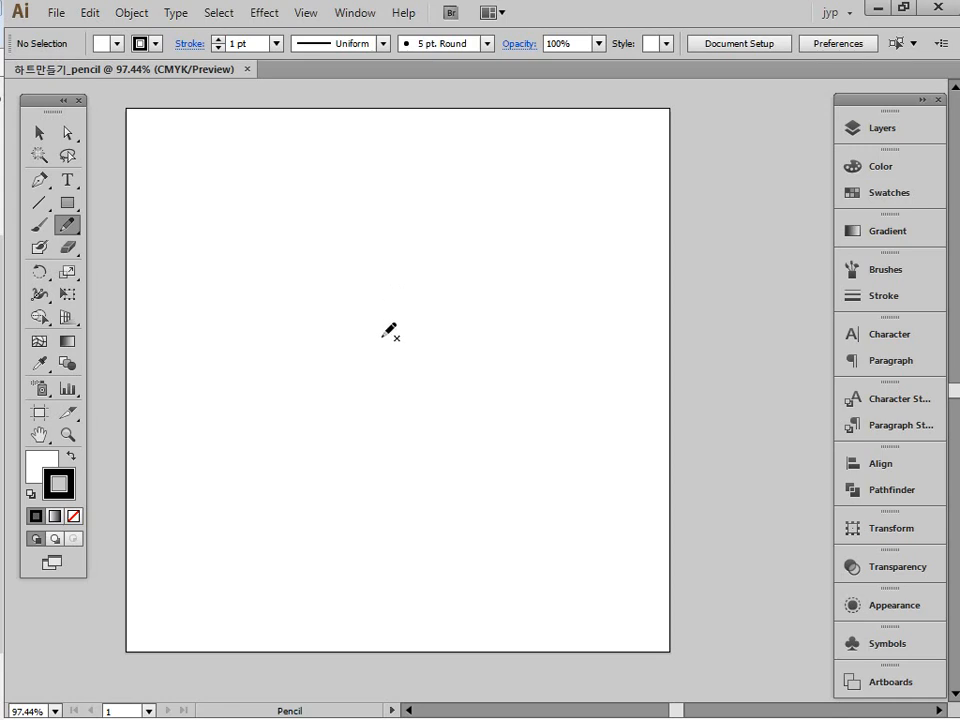
Step: Show the CMYK sliders in the color settings and set the fill to None
key("F6")
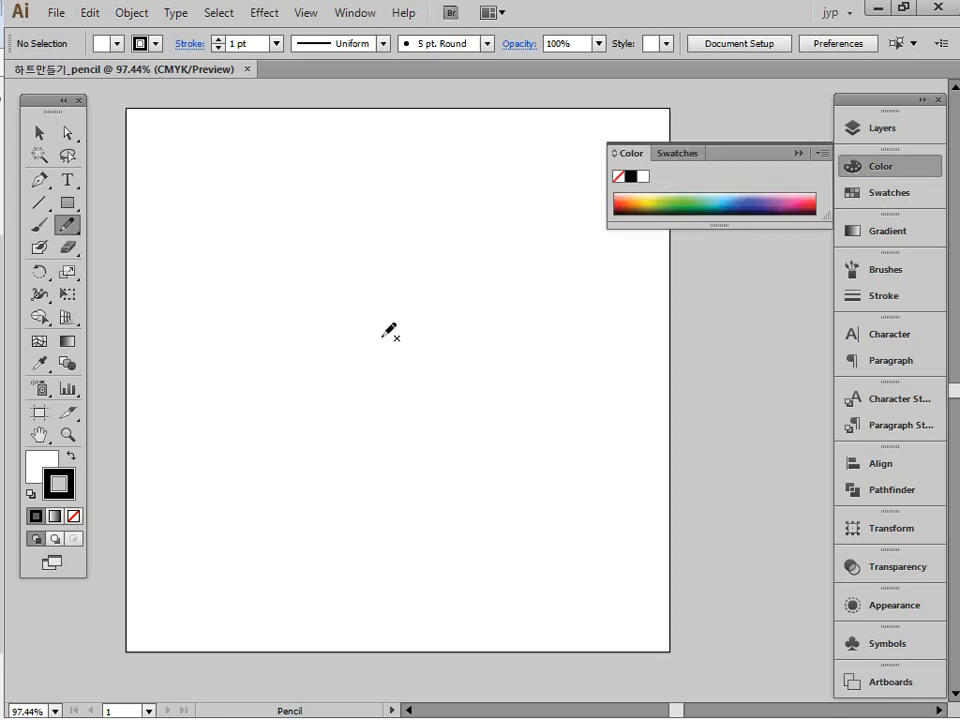
left_click(822, 154)
left_click(772, 162)
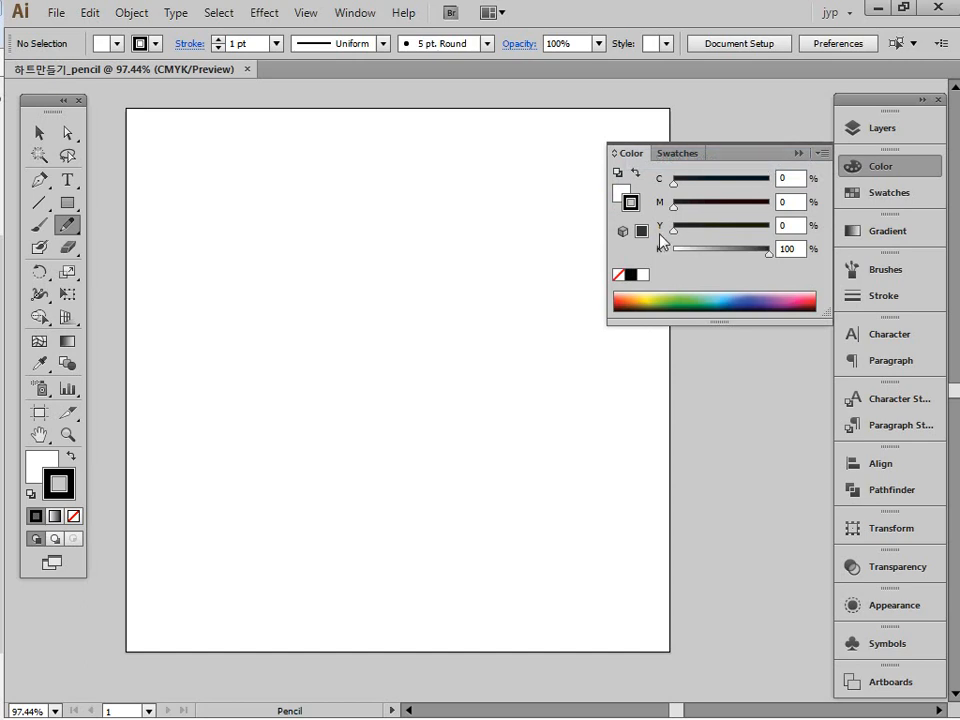
key("x")
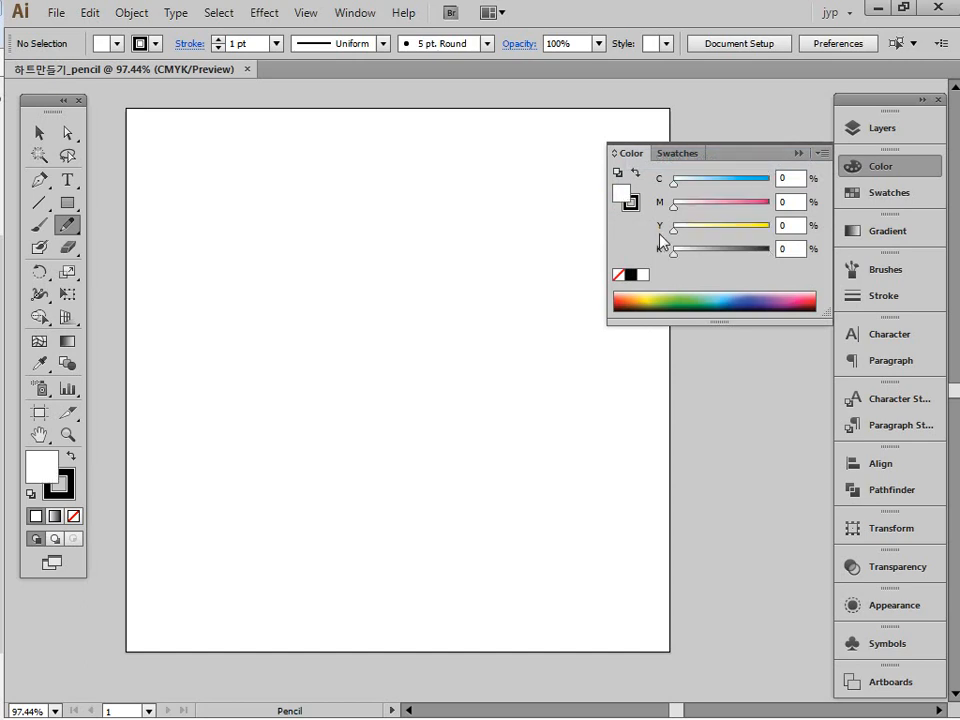
left_click(619, 274)
Step: Set the stroke color to C 0, M 100, Y 100, K 0 and collapse the color settings
left_click(631, 204)
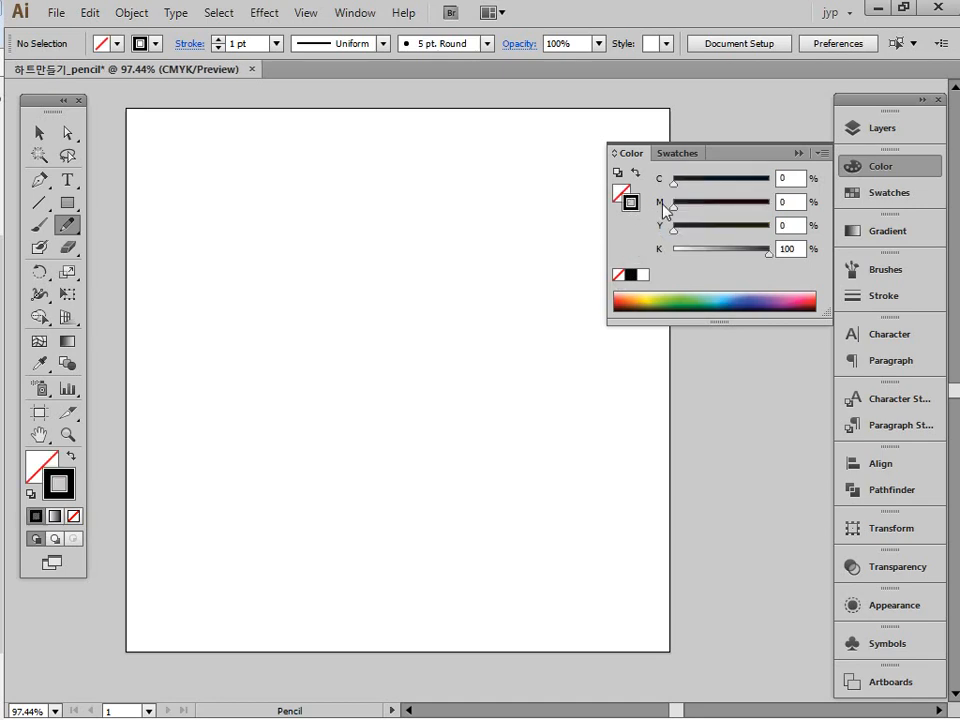
left_click_drag(679, 206, 772, 204)
left_click_drag(766, 251, 574, 266)
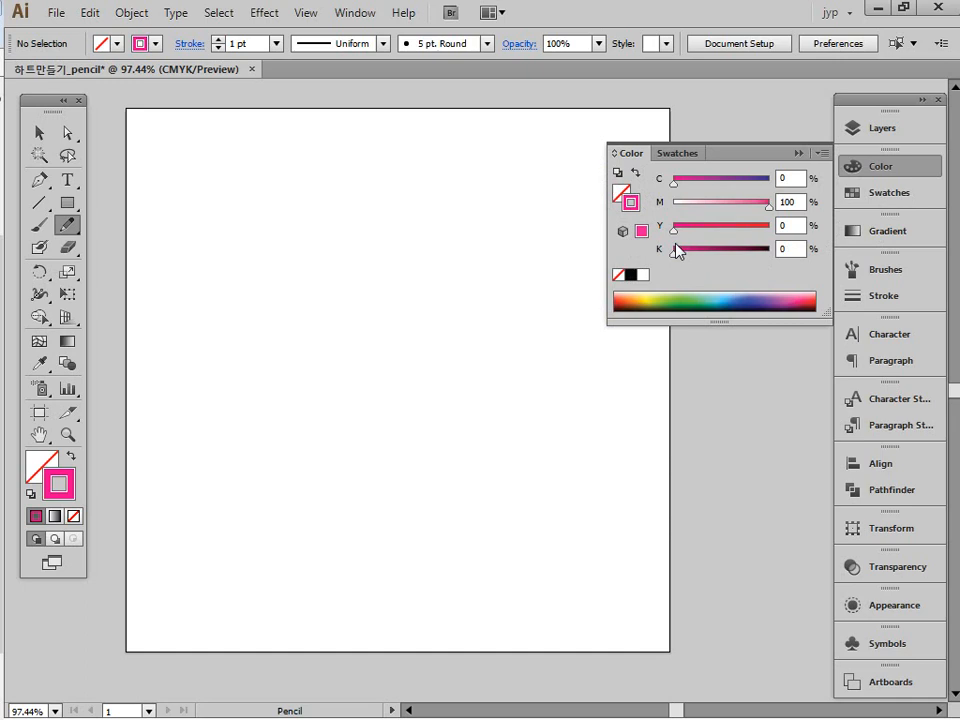
left_click_drag(675, 232, 772, 228)
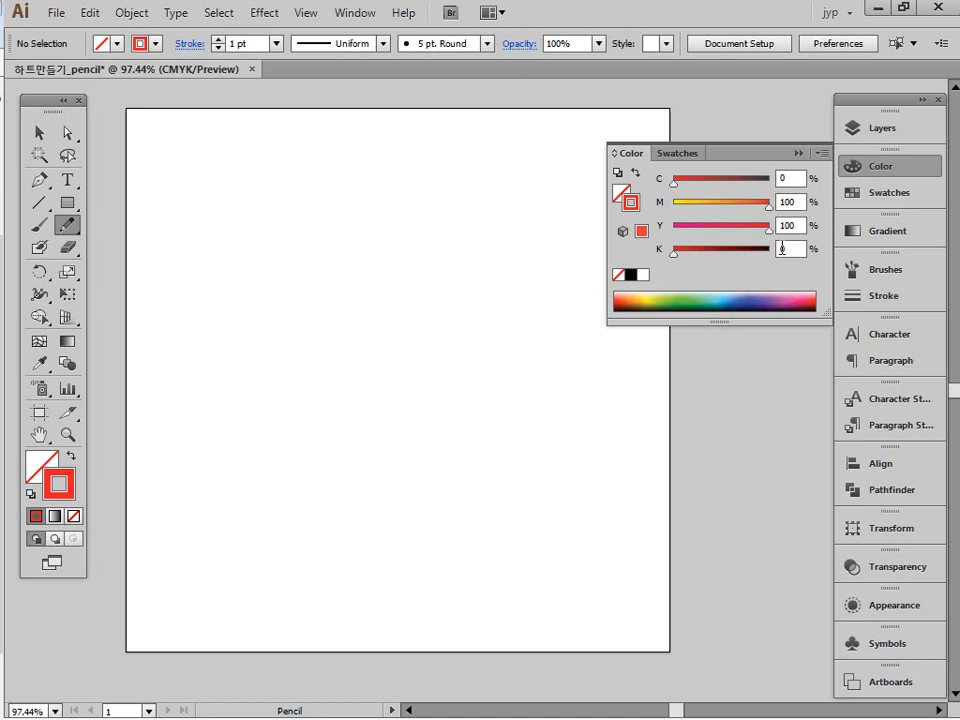
left_click(799, 154)
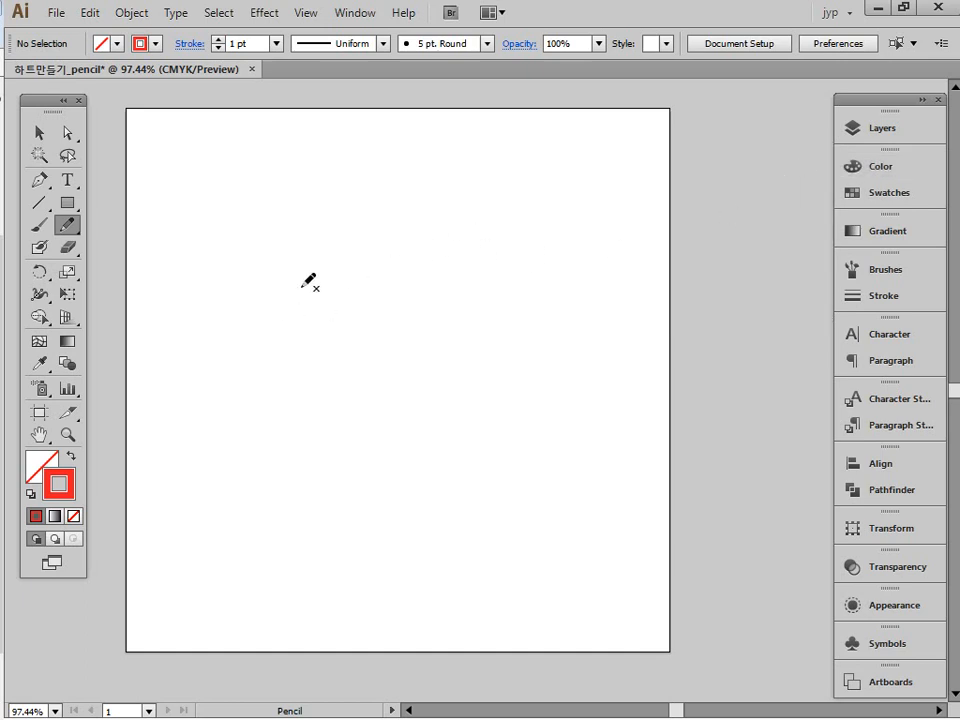
Step: Draw a large closed heart outline freehand with the Pencil tool, filling most of the artboard
left_click_drag(73, 232, 143, 227)
left_click_drag(70, 232, 172, 226)
mouse_move(305, 312)
left_mouse_down()
mouse_move(259, 289)
mouse_move(173, 290)
mouse_move(147, 309)
mouse_move(129, 344)
mouse_move(131, 462)
mouse_move(171, 547)
mouse_move(226, 620)
mouse_move(219, 650)
mouse_move(327, 640)
mouse_move(486, 599)
mouse_move(634, 512)
mouse_move(655, 425)
mouse_move(661, 323)
mouse_move(629, 221)
mouse_move(574, 189)
mouse_move(464, 192)
mouse_move(404, 221)
mouse_move(311, 325)
left_mouse_up()
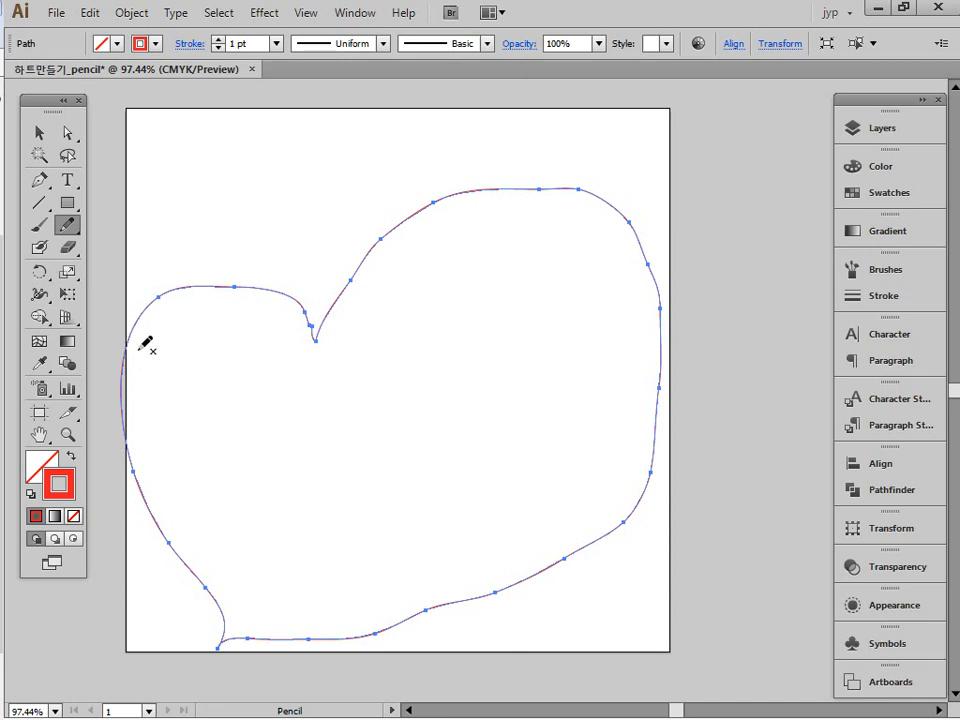
Step: Reshape the heart's left lobe with Direct Selection, raising its upper anchors and moving the one beside the notch slightly inward
left_click(72, 133)
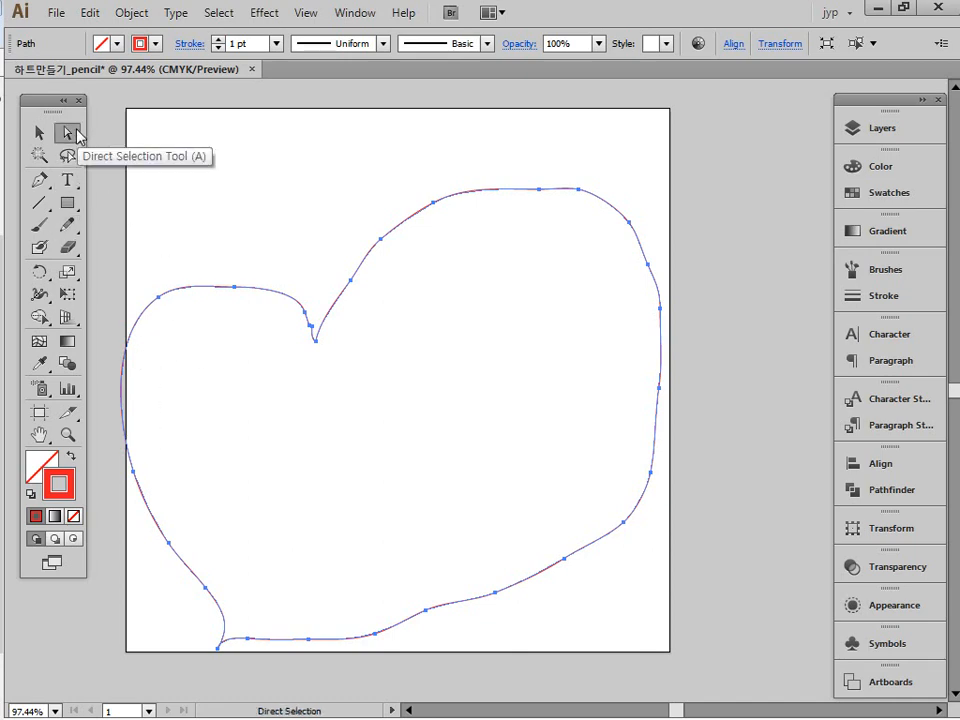
left_click_drag(204, 240, 231, 218)
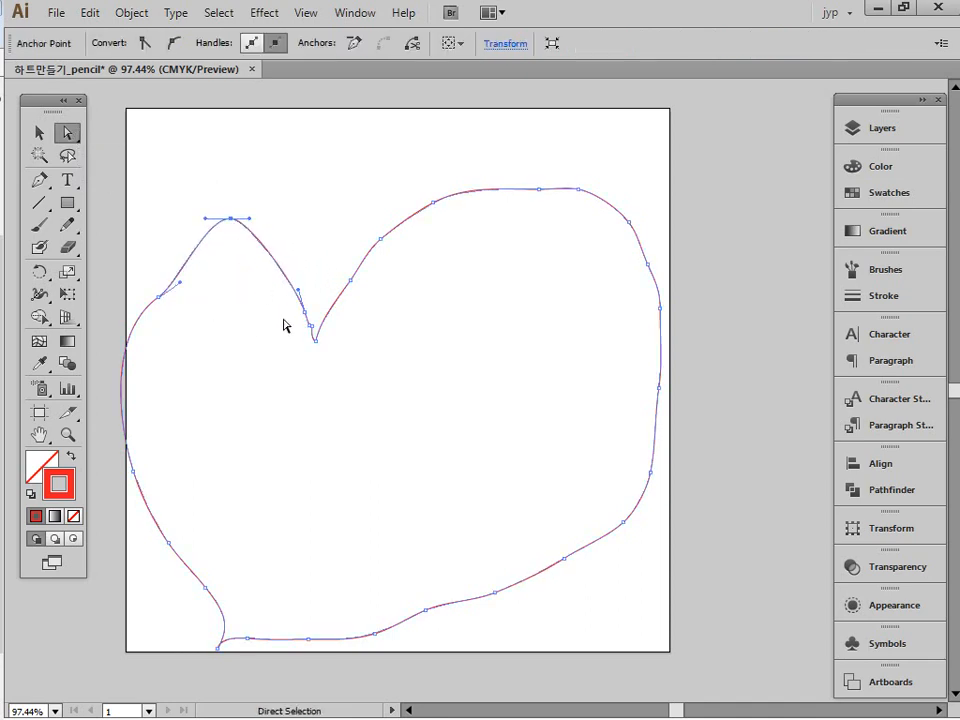
left_click_drag(306, 316, 294, 266)
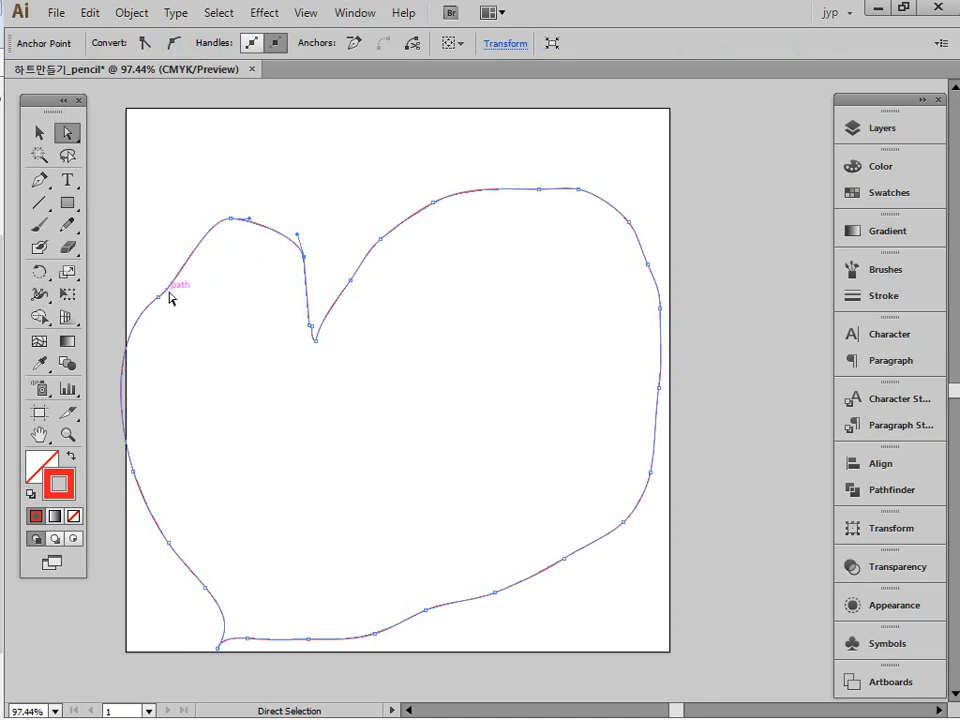
left_click_drag(158, 298, 133, 244)
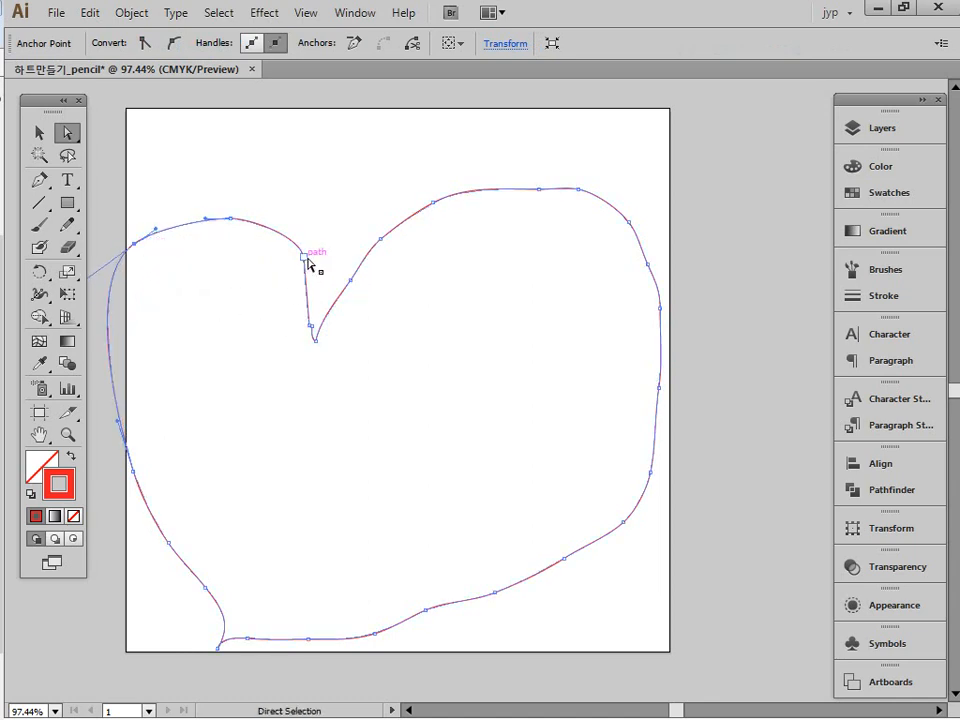
left_click_drag(304, 258, 293, 262)
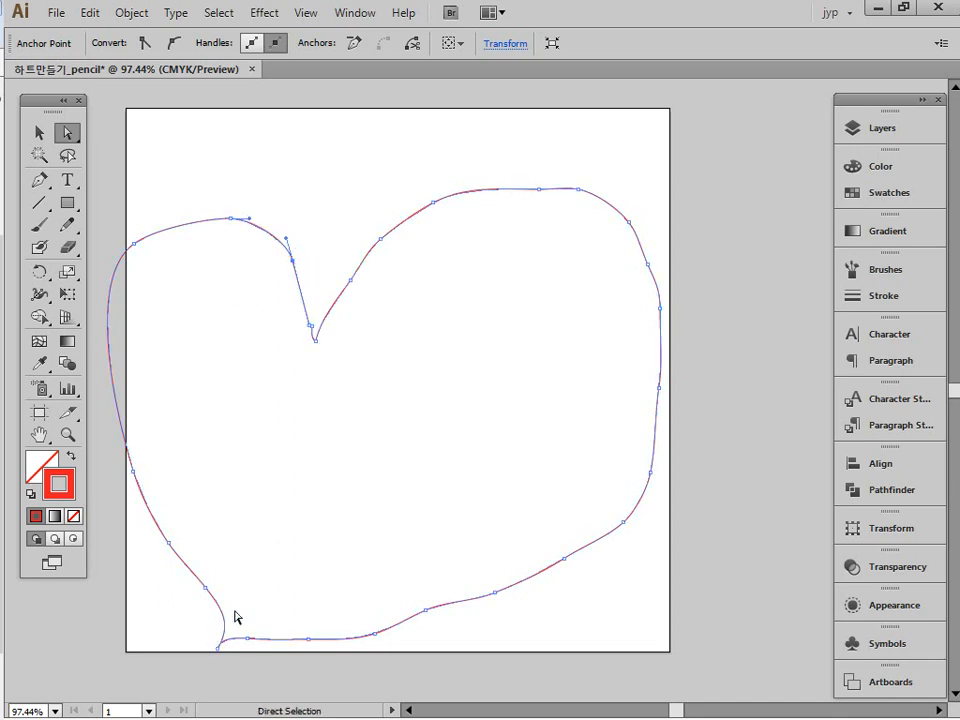
Step: Raise the right lobe's top anchor, shift the right side's anchors inward, and move the whole heart right to fit the artboard
left_click_drag(538, 188, 517, 176)
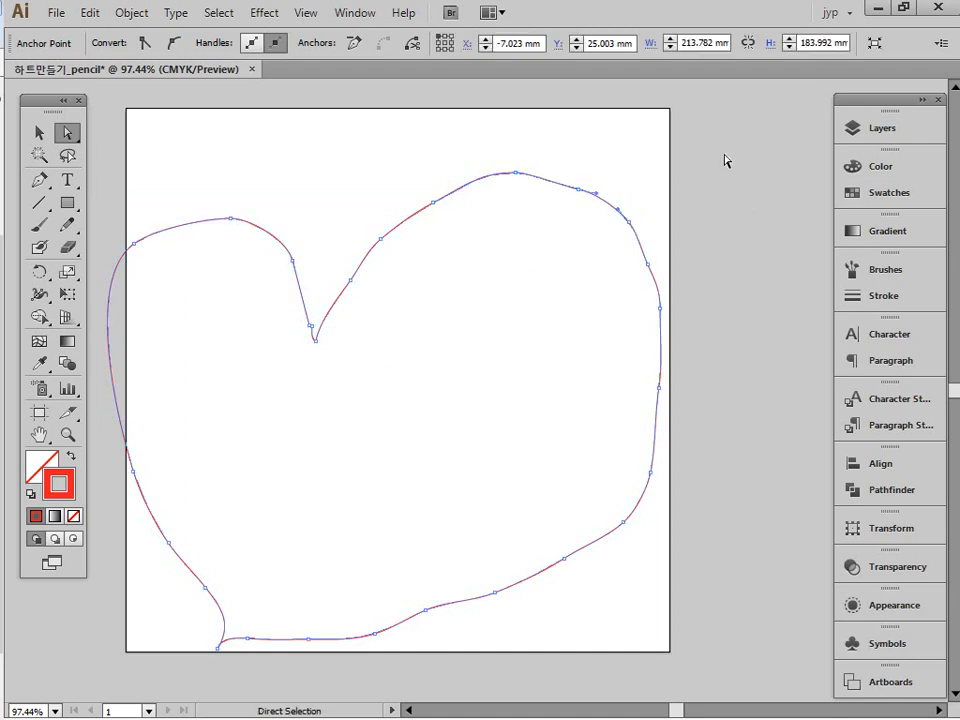
left_click_drag(686, 120, 537, 624)
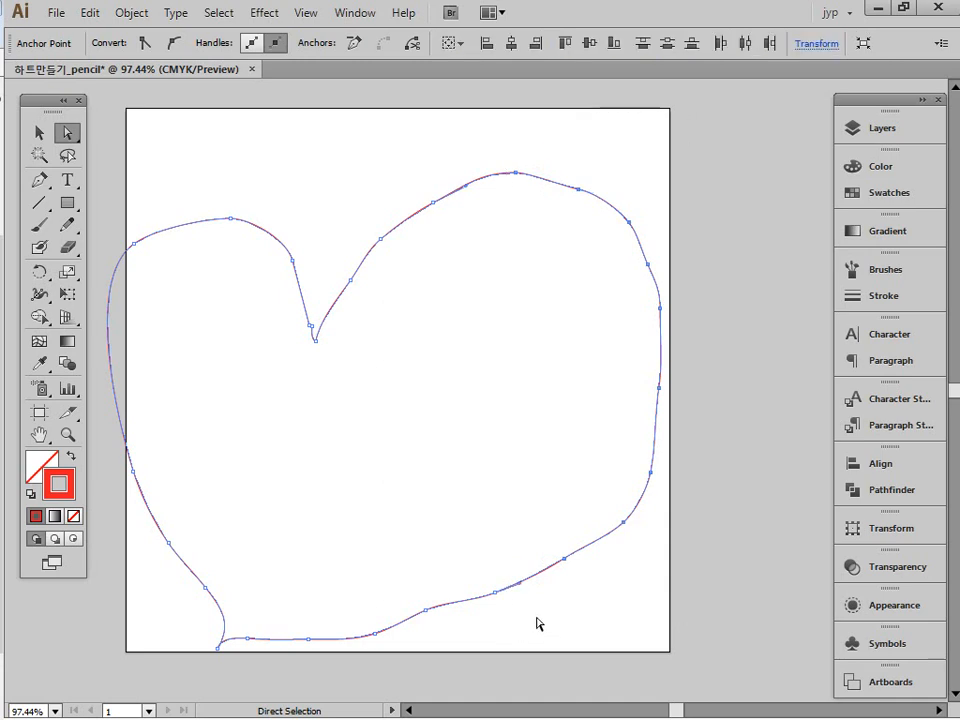
left_click_drag(565, 559, 543, 560)
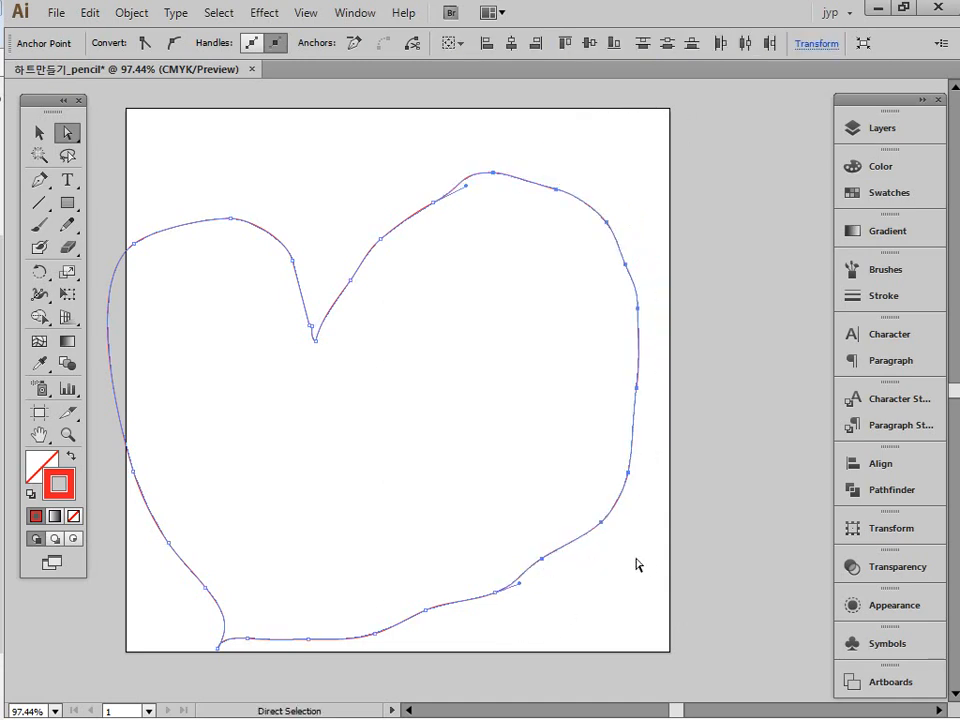
key("ctrl+a")
left_click_drag(600, 521, 626, 524)
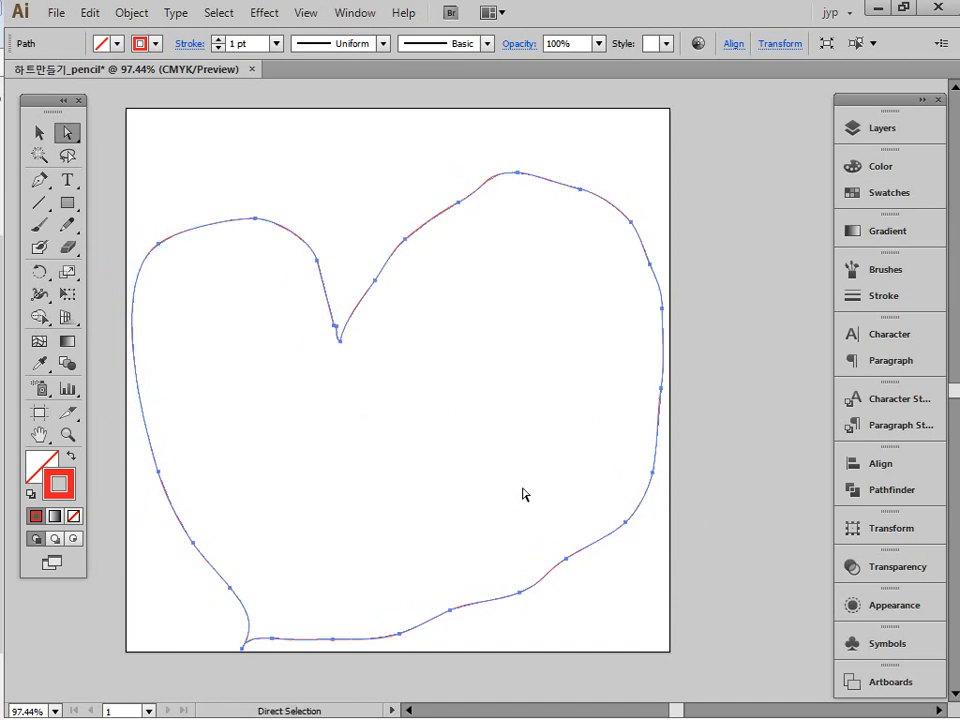
Step: Round out the heart's right lobe by moving the anchors along its inner slope and top edge outward and upward
mouse_move(386, 206)
left_mouse_down()
mouse_move(430, 264)
mouse_move(386, 208)
left_mouse_up()
left_click_drag(376, 284, 358, 268)
left_click_drag(460, 204, 445, 172)
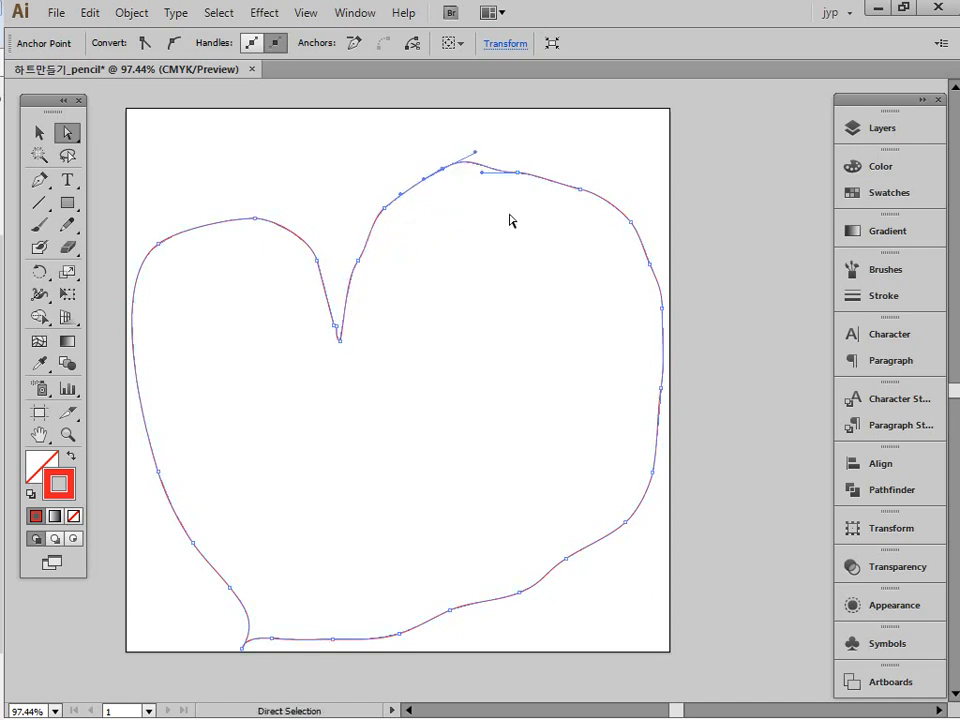
left_click_drag(516, 180, 529, 155)
left_click_drag(590, 195, 588, 167)
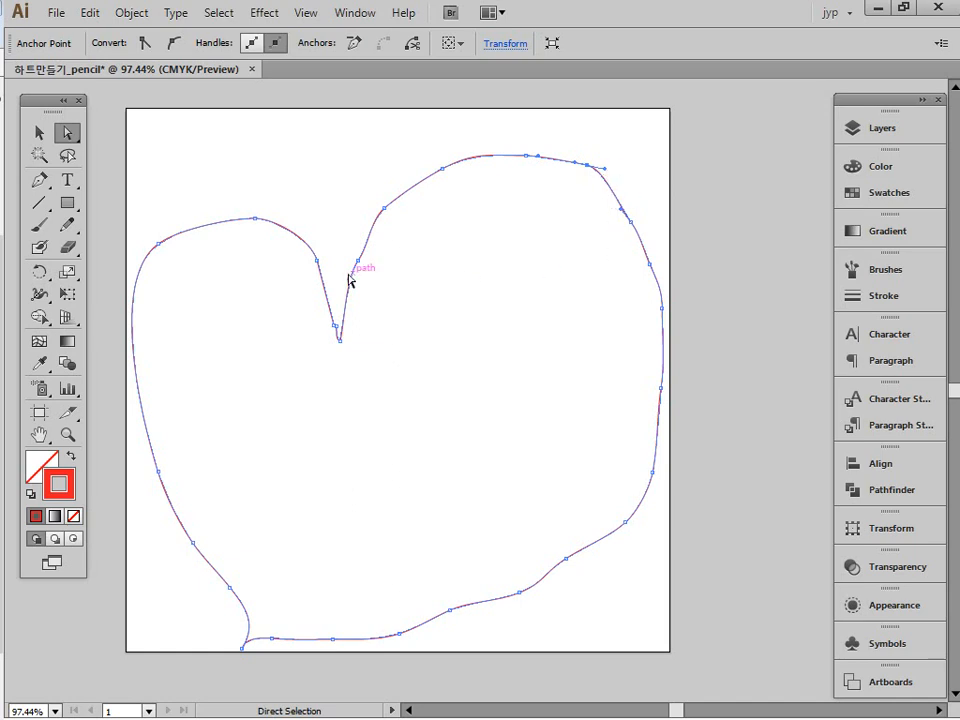
Step: Raise the anchors at the heart's notch and move the left lobe's upper anchors slightly upward
mouse_move(332, 321)
left_mouse_down()
mouse_move(363, 349)
mouse_move(347, 340)
mouse_move(331, 300)
left_mouse_up()
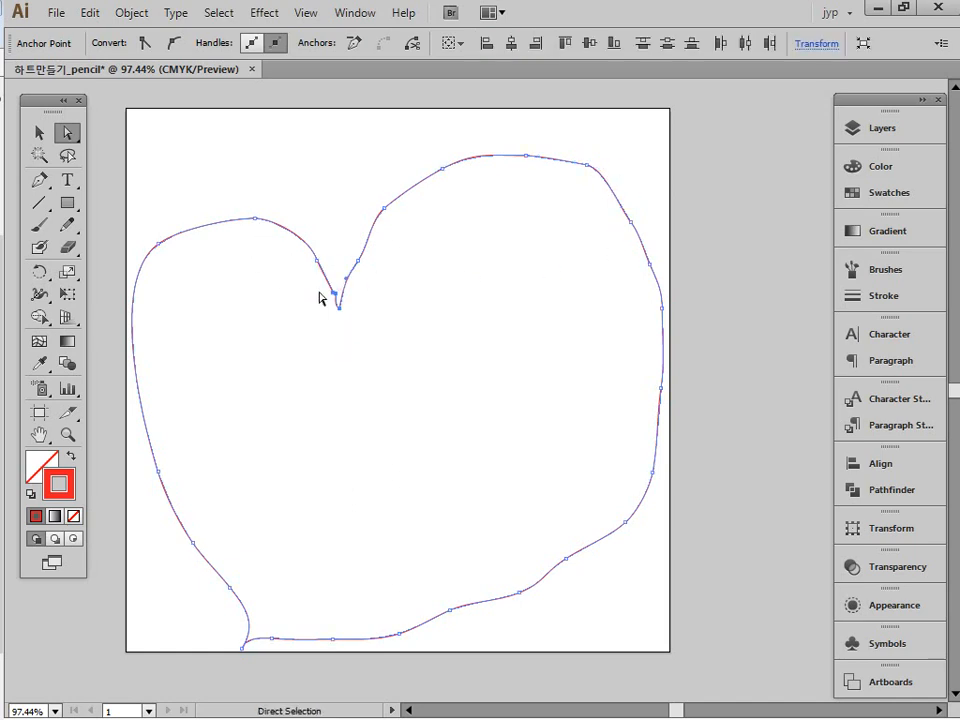
left_click(257, 220)
mouse_move(242, 193)
left_mouse_down()
mouse_move(274, 239)
mouse_move(252, 205)
left_mouse_up()
left_click(158, 244)
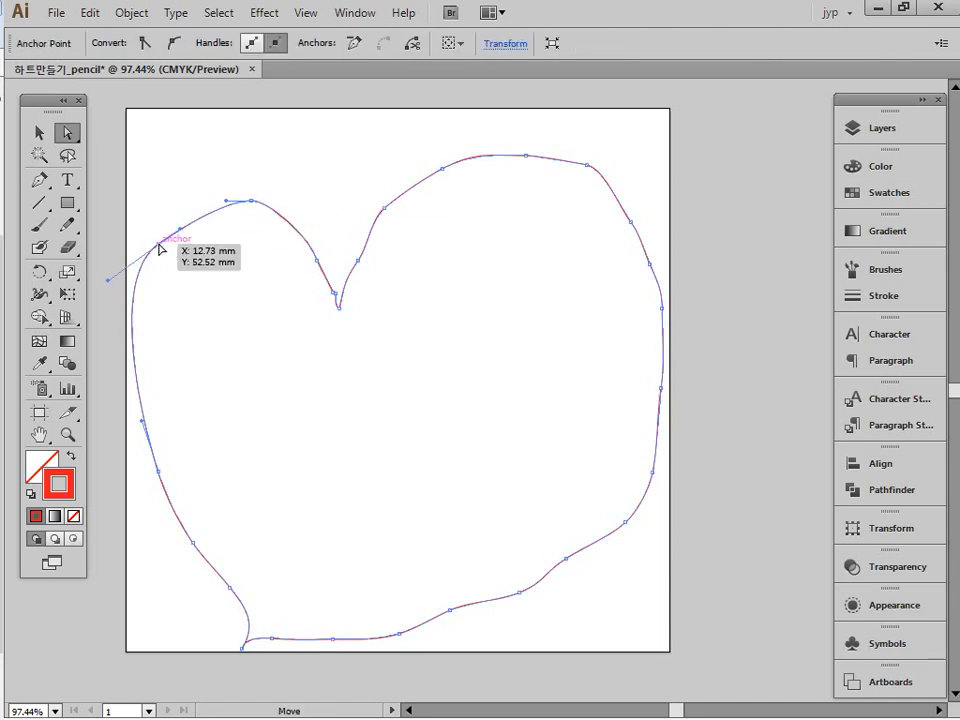
left_click_drag(158, 244, 154, 233)
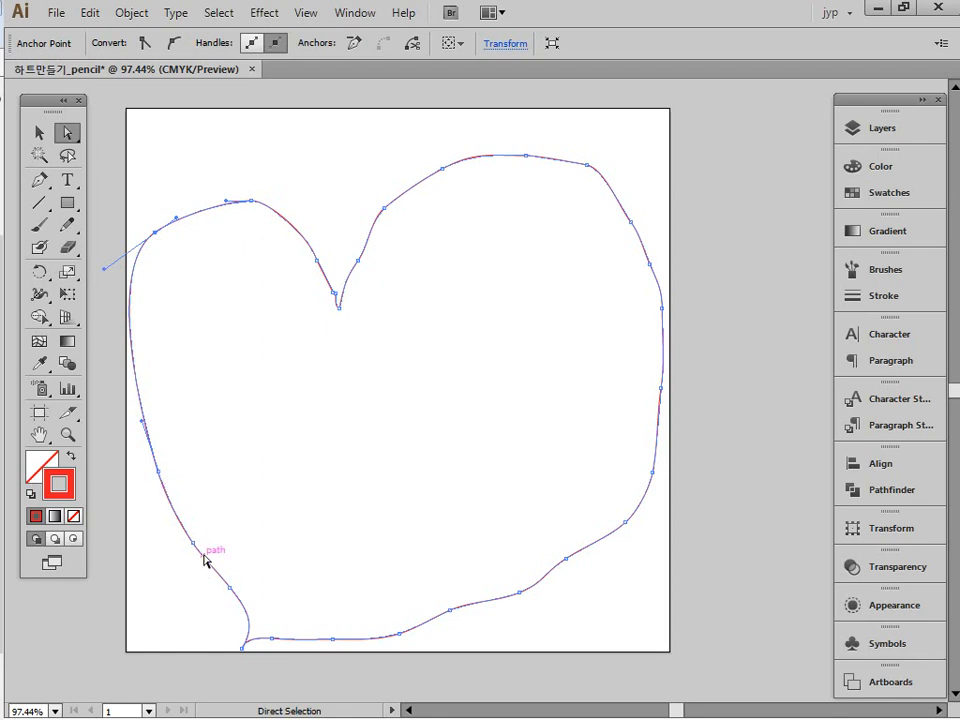
Step: Move the heart's lower-left anchors inward and upward with Direct Selection and pull the left lobe's outer handle inward
left_click_drag(195, 546, 230, 527)
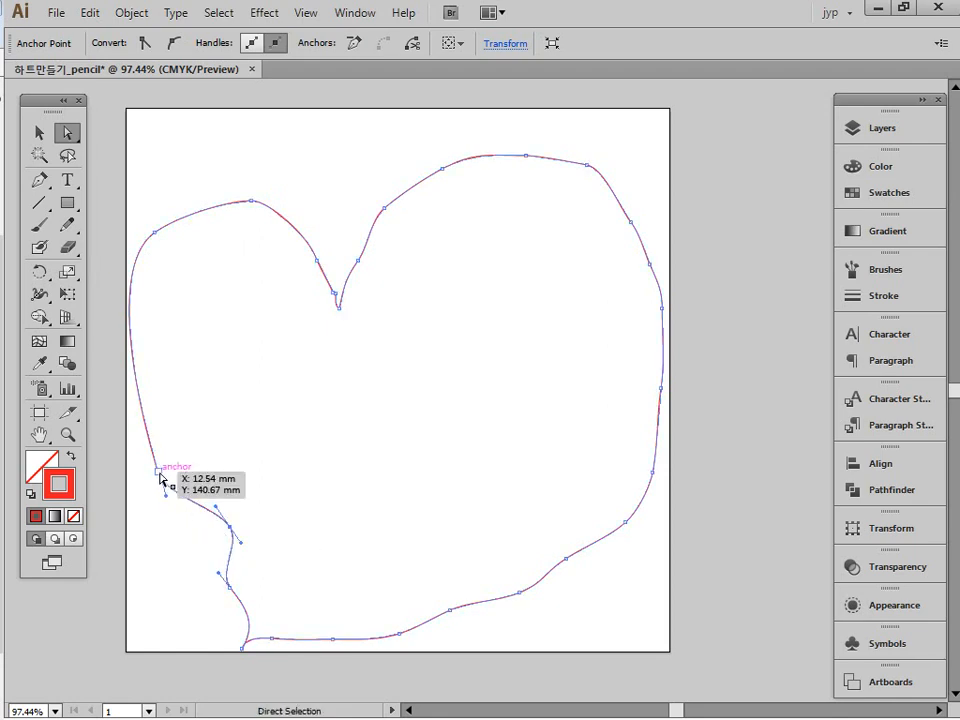
left_click_drag(162, 478, 154, 377)
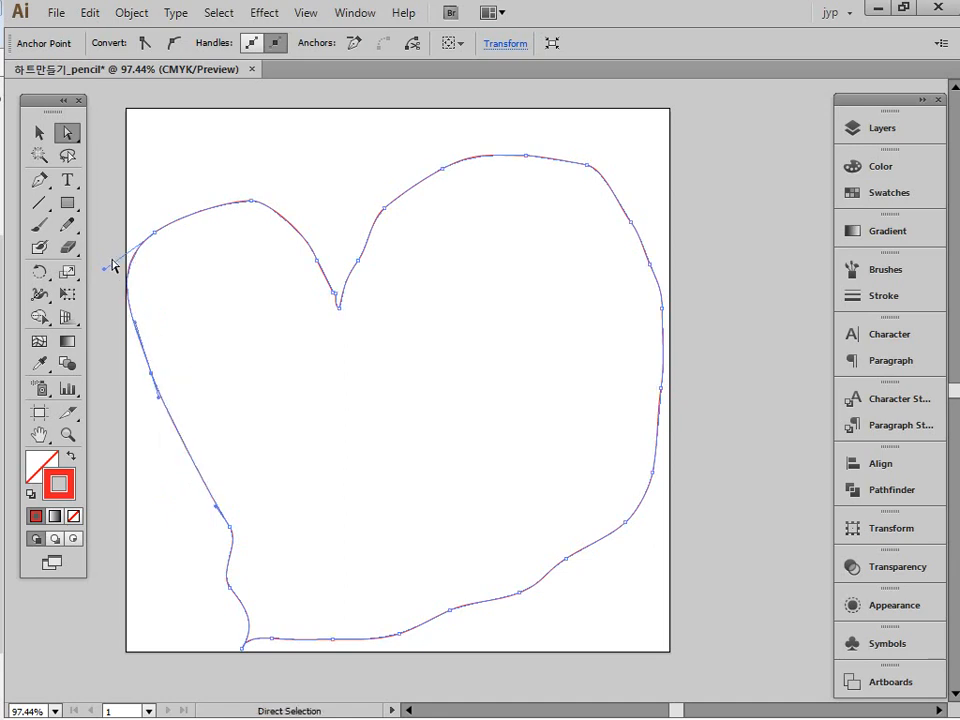
left_click_drag(104, 269, 120, 298)
left_click(244, 452)
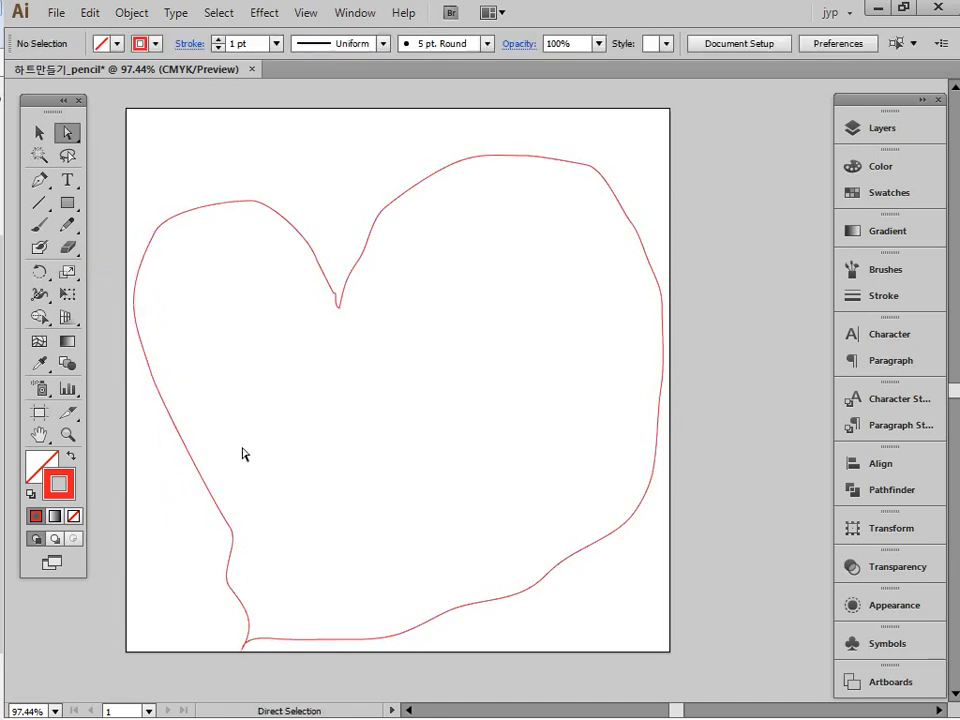
Step: Shift the anchors above the bottom tip inward, lower the left side's anchor, and pull the lower-right anchors inward
left_click_drag(236, 575, 258, 580)
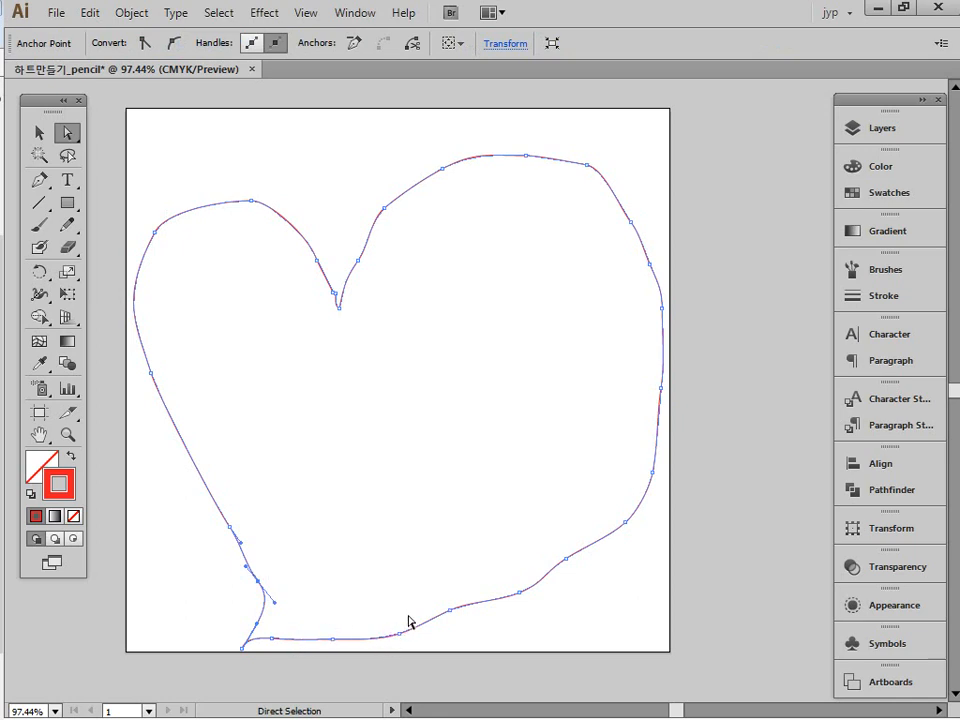
left_click_drag(154, 372, 149, 438)
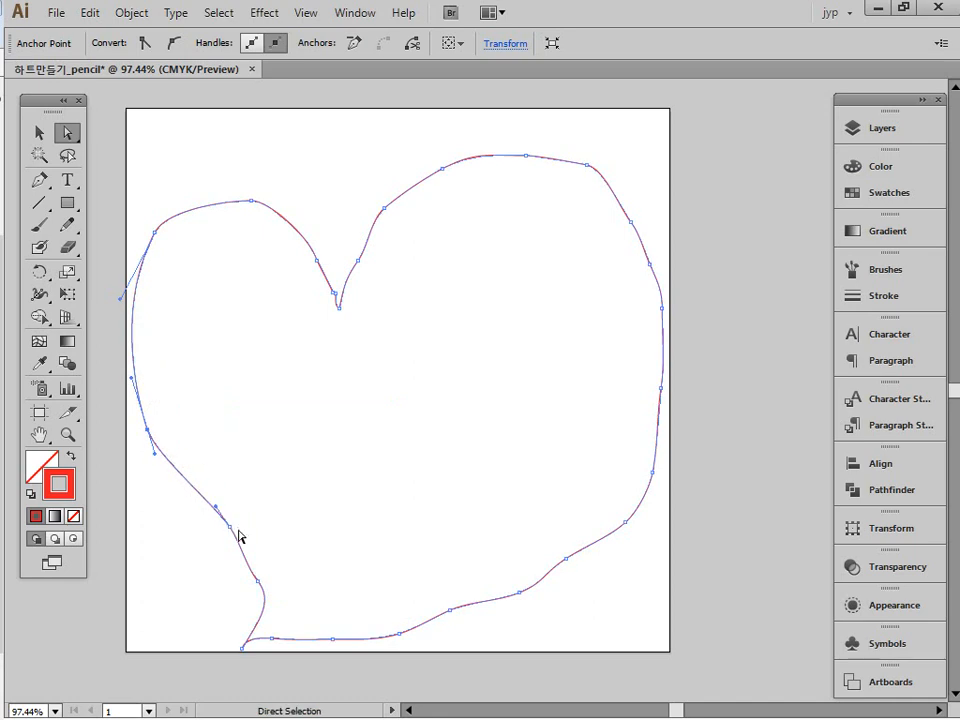
left_click_drag(234, 528, 242, 521)
left_click(364, 377)
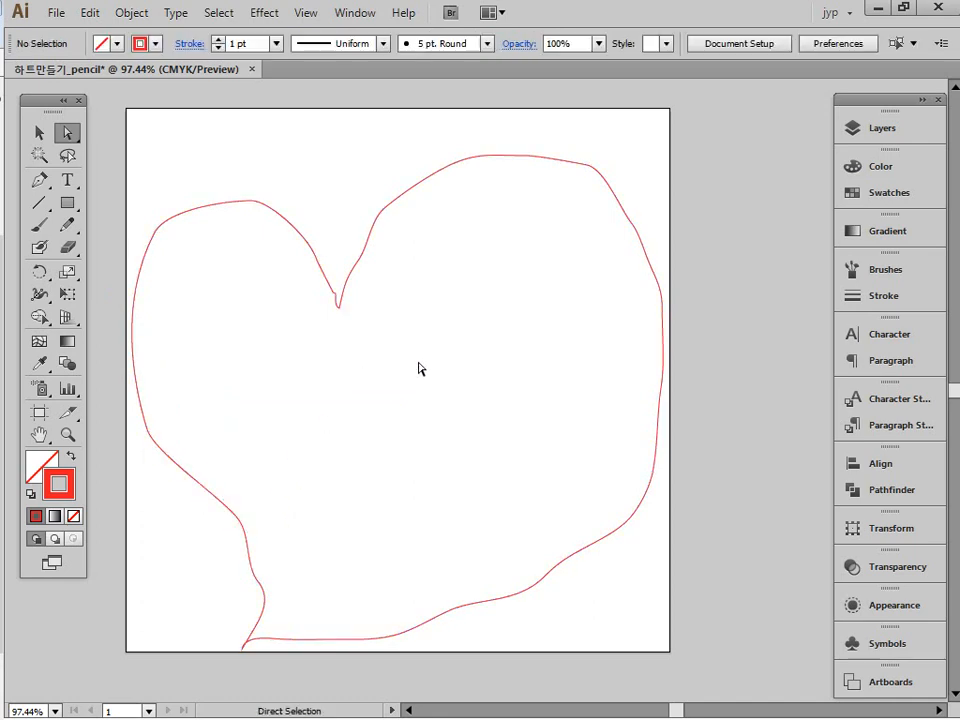
left_click_drag(606, 546, 630, 517)
left_click_drag(658, 478, 638, 466)
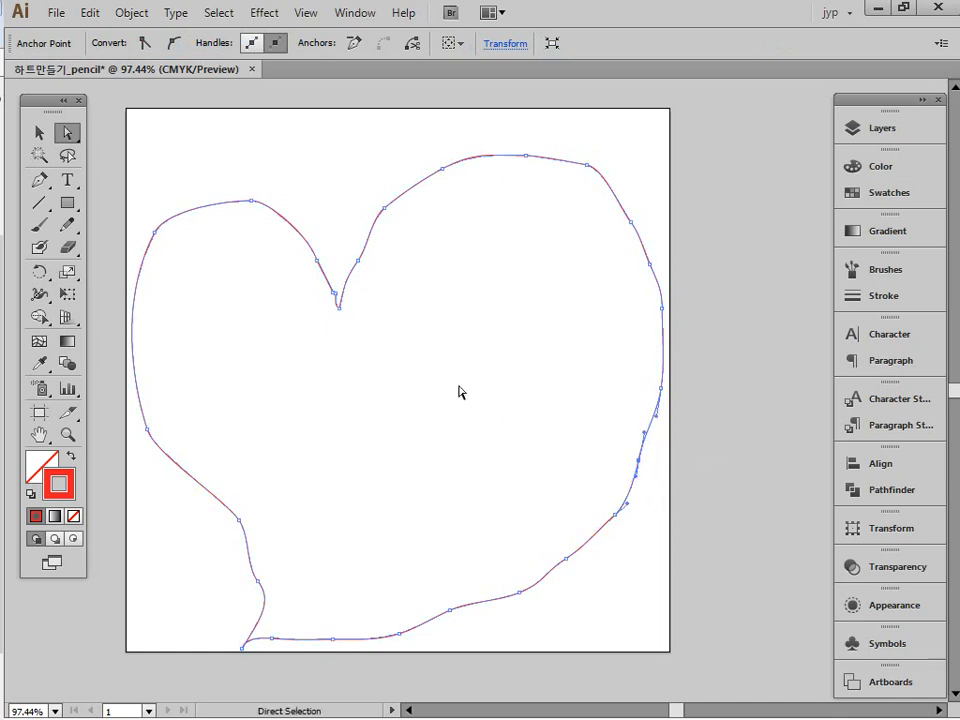
Step: Rotate the whole heart slightly clockwise with the Selection tool and move it up so it fits the artboard
left_click(38, 132)
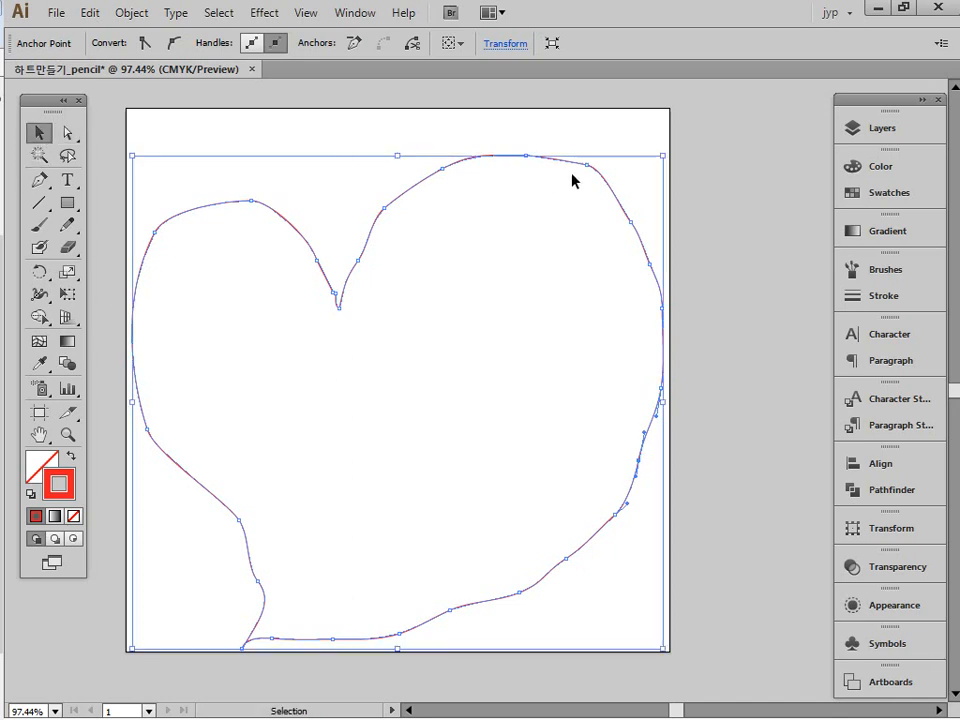
left_click_drag(672, 152, 690, 188)
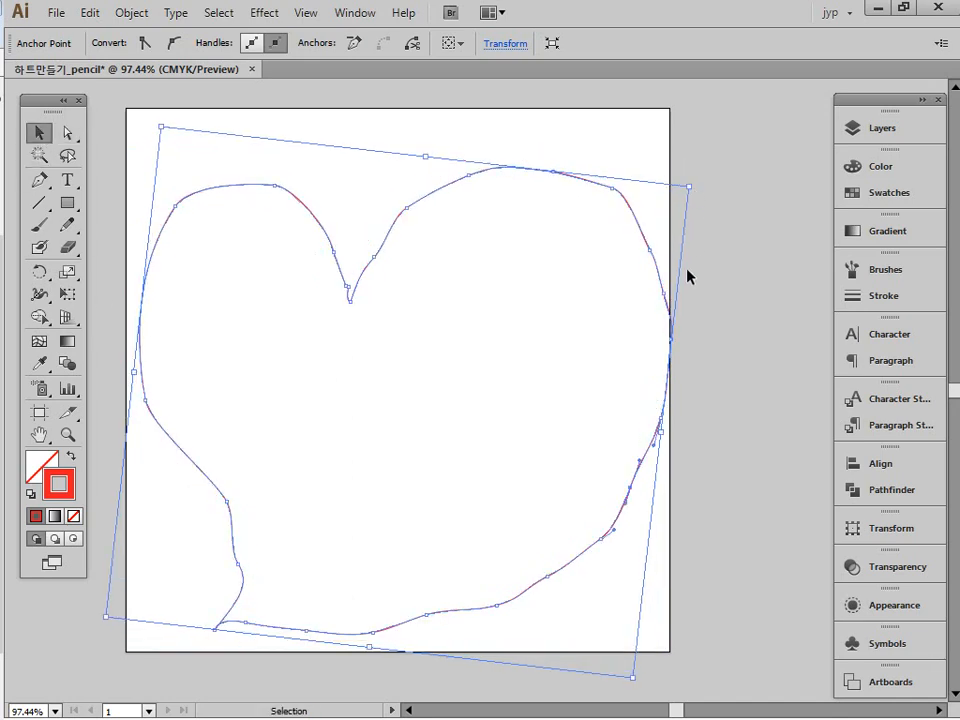
mouse_move(655, 428)
left_mouse_down()
mouse_move(639, 431)
mouse_move(648, 406)
left_mouse_up()
left_click(698, 380)
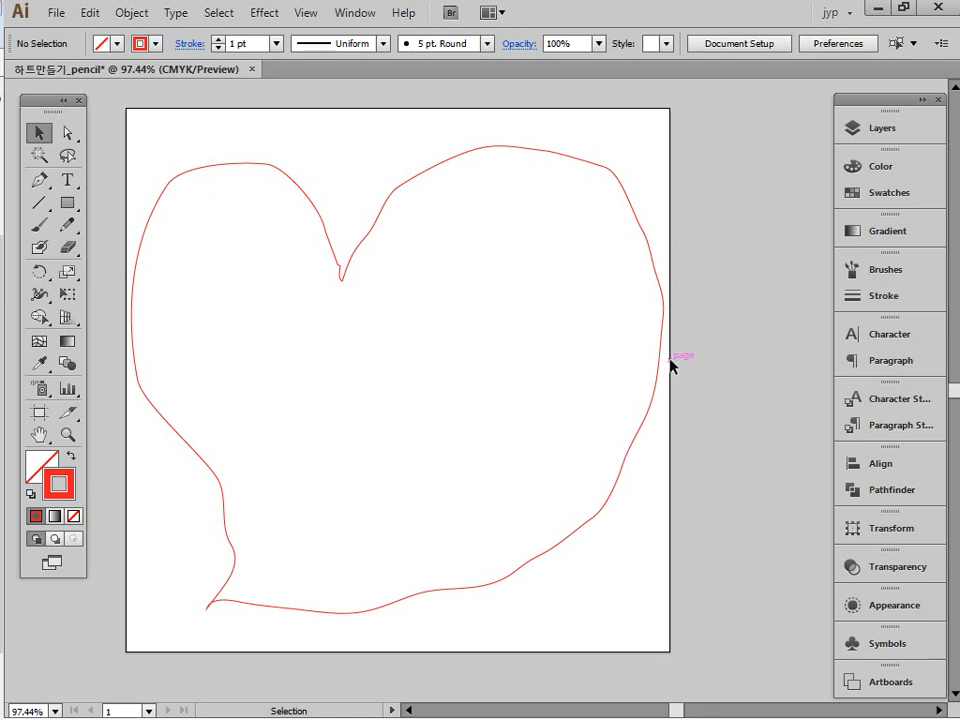
Step: Select the heart and even out the kinked left slope of its notch with repeated Smooth tool strokes
left_click_drag(630, 168, 346, 355)
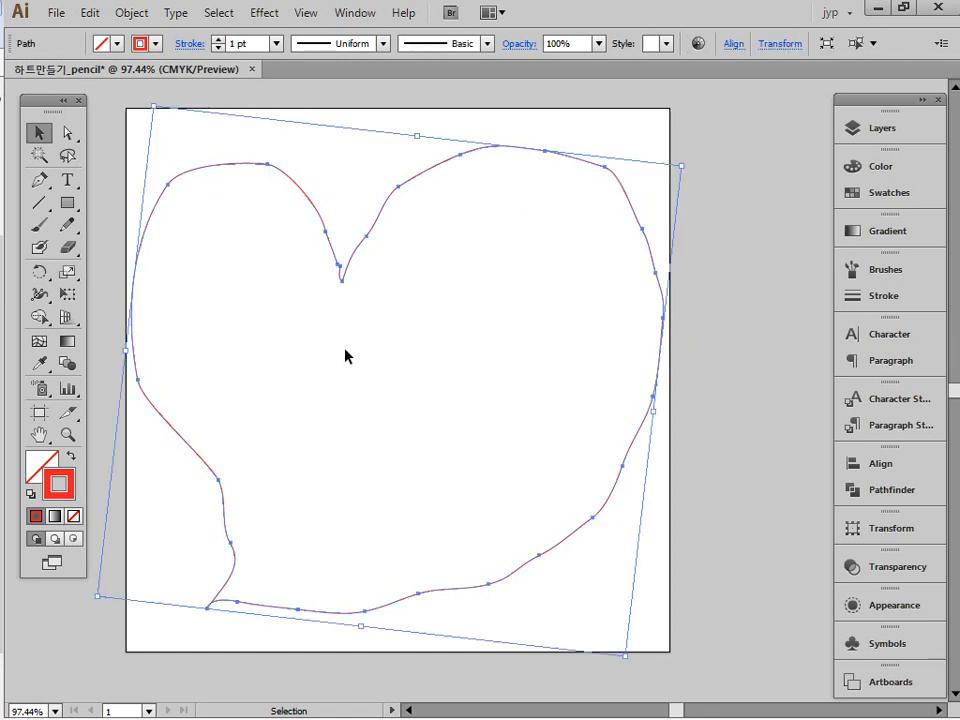
left_click(66, 229)
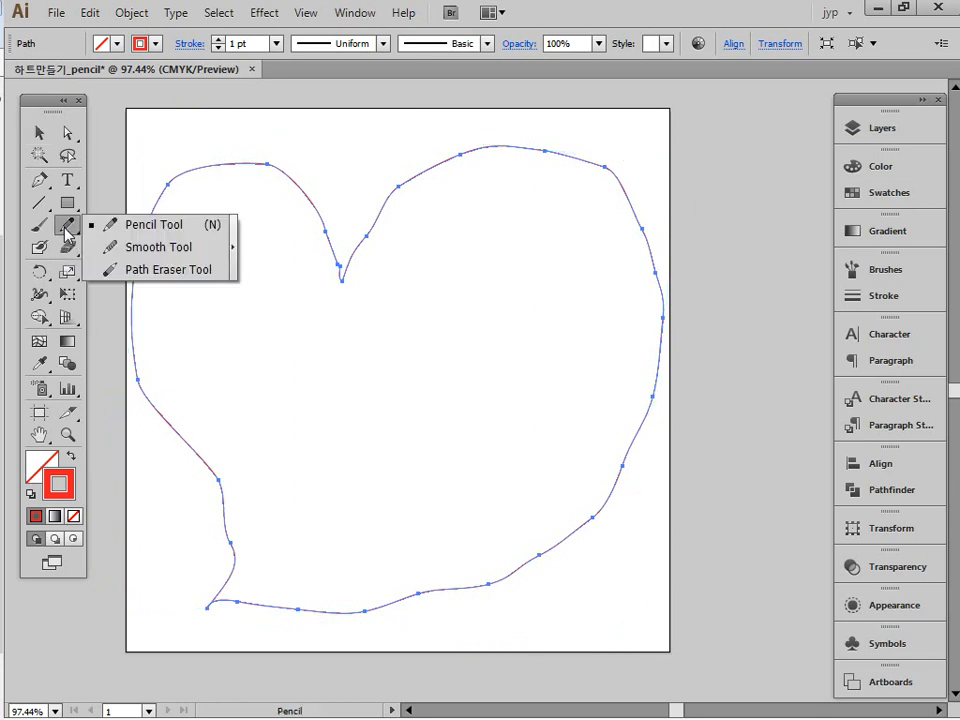
left_click(160, 247)
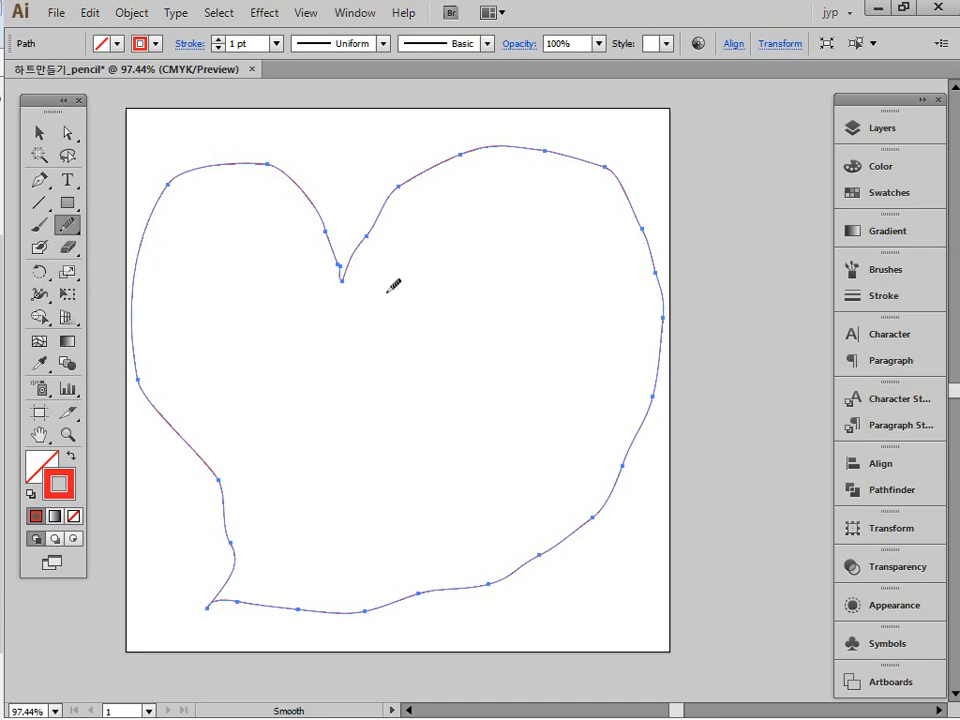
key("ctrl+space")
left_click_drag(275, 187, 491, 337)
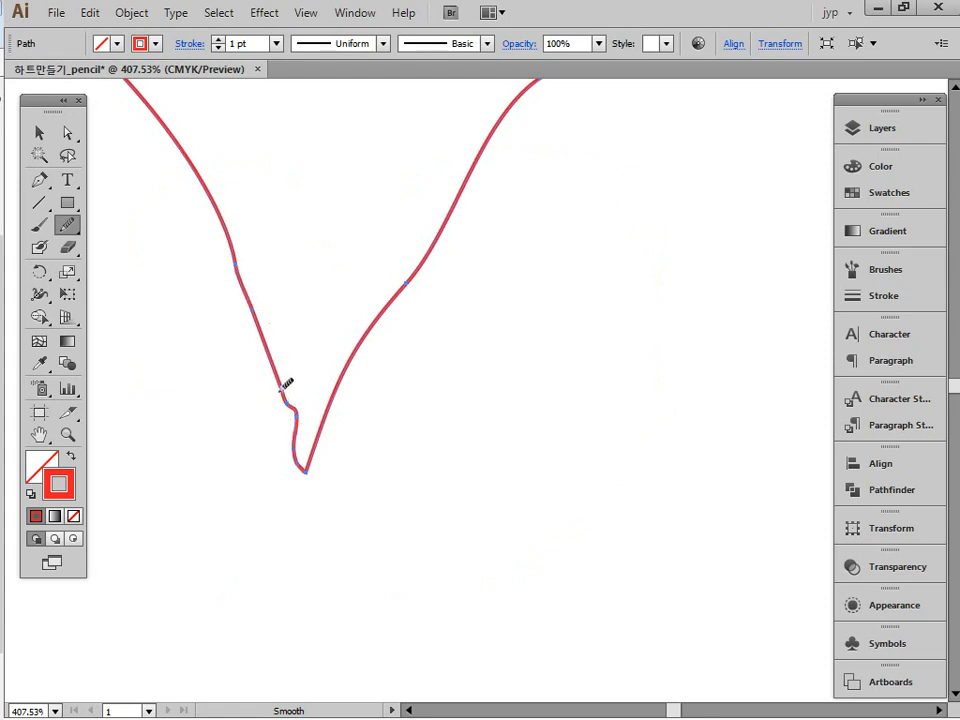
left_click_drag(276, 363, 286, 432)
left_click_drag(275, 333, 285, 448)
left_click_drag(247, 325, 274, 402)
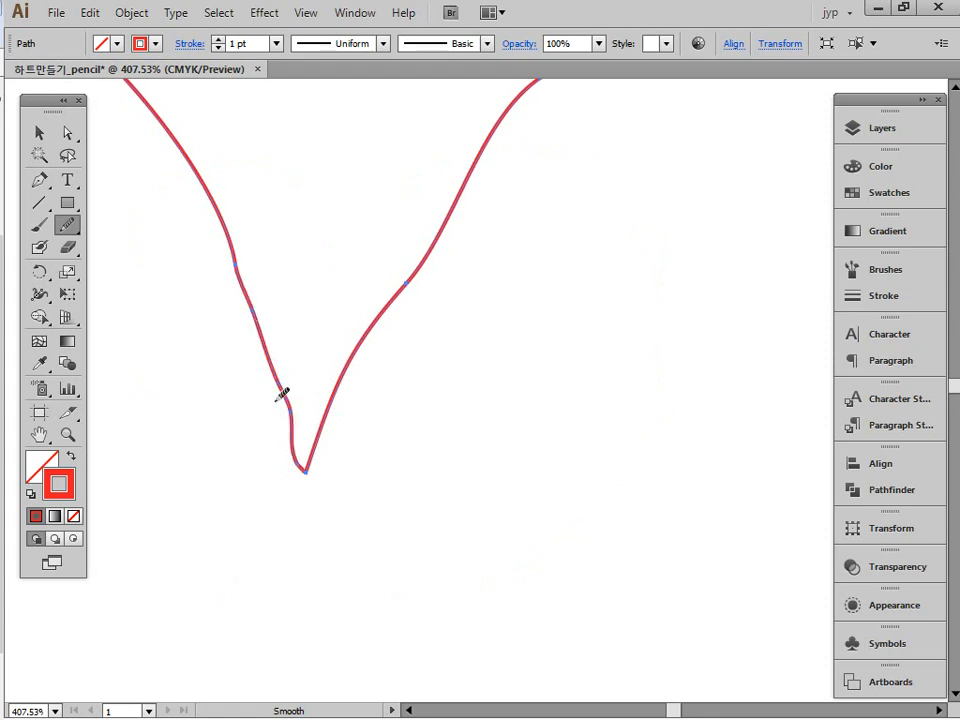
mouse_move(245, 293)
left_mouse_down()
mouse_move(265, 400)
mouse_move(275, 395)
mouse_move(284, 444)
left_mouse_up()
mouse_move(269, 352)
left_mouse_down()
mouse_move(287, 448)
mouse_move(297, 450)
left_mouse_up()
left_click_drag(257, 333, 311, 466)
left_click_drag(262, 268, 272, 400)
left_click_drag(220, 165, 284, 390)
left_click_drag(176, 130, 273, 330)
Step: Smooth the heart's left lobe from the notch over its top and down along the outer left side
key("alt+space")
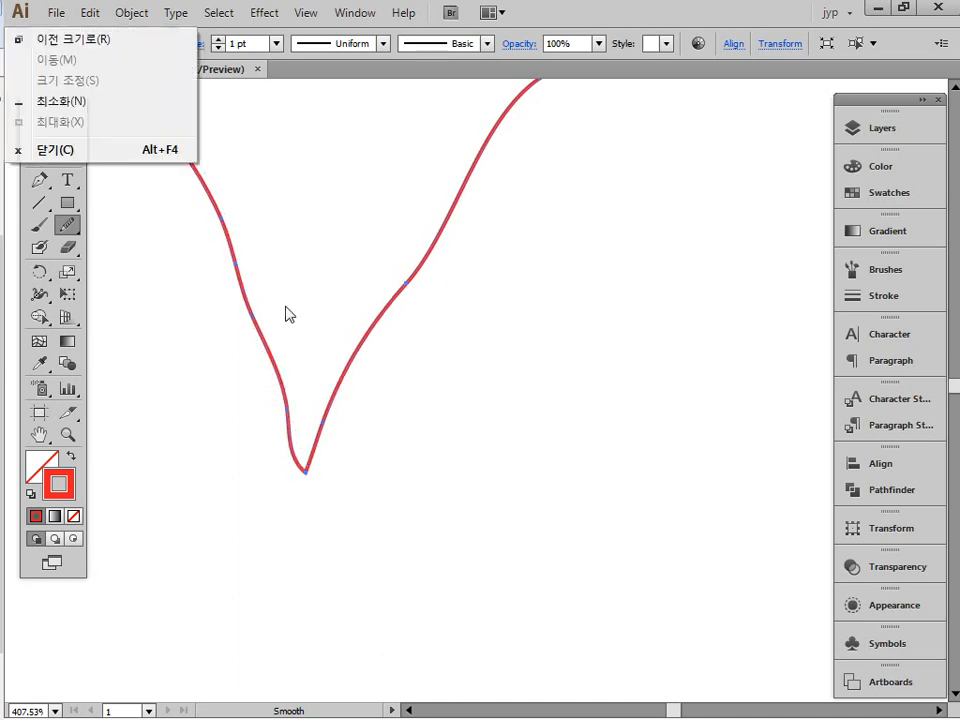
left_click(286, 307, "ctrl+alt")
left_click(286, 307, "ctrl+alt")
mouse_move(406, 479)
left_mouse_down()
mouse_move(371, 306)
mouse_move(326, 289)
left_mouse_up()
mouse_move(532, 215)
left_mouse_down()
mouse_move(499, 181)
mouse_move(363, 352)
left_mouse_up()
mouse_move(545, 221)
left_mouse_down()
mouse_move(427, 207)
mouse_move(371, 297)
left_mouse_up()
mouse_move(607, 267)
left_mouse_down()
mouse_move(448, 190)
mouse_move(393, 248)
left_mouse_up()
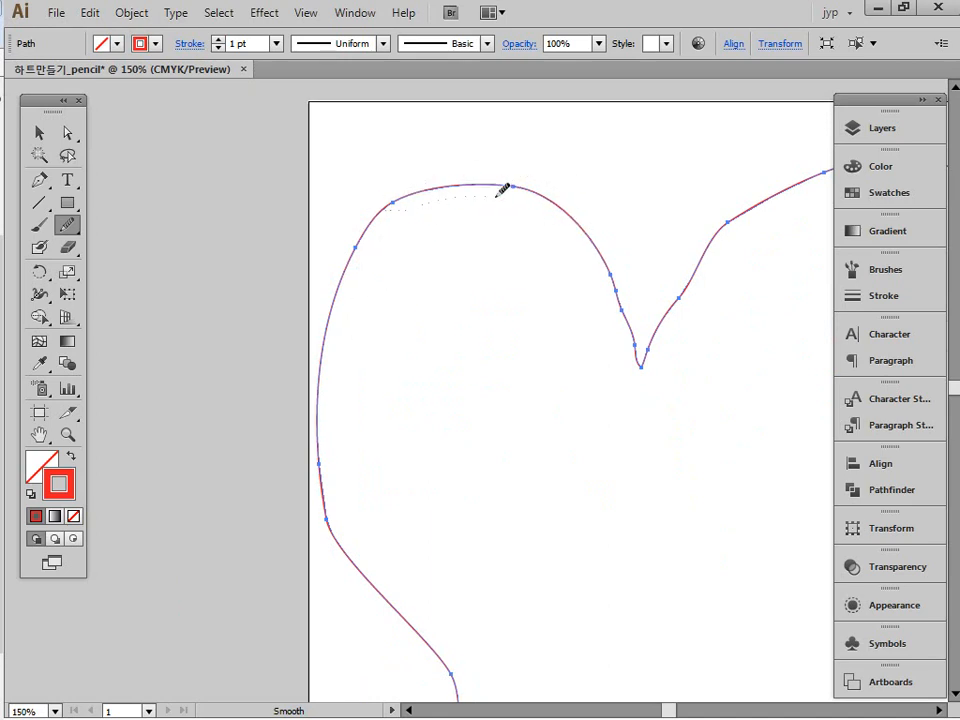
left_click_drag(610, 296, 569, 217)
left_click_drag(621, 339, 557, 174)
mouse_move(620, 291)
left_mouse_down()
mouse_move(511, 167)
mouse_move(337, 325)
left_mouse_up()
mouse_move(474, 197)
left_mouse_down()
mouse_move(425, 196)
mouse_move(327, 346)
left_mouse_up()
mouse_move(351, 279)
left_mouse_down()
mouse_move(386, 580)
mouse_move(420, 620)
left_mouse_up()
left_click_drag(332, 402, 322, 505)
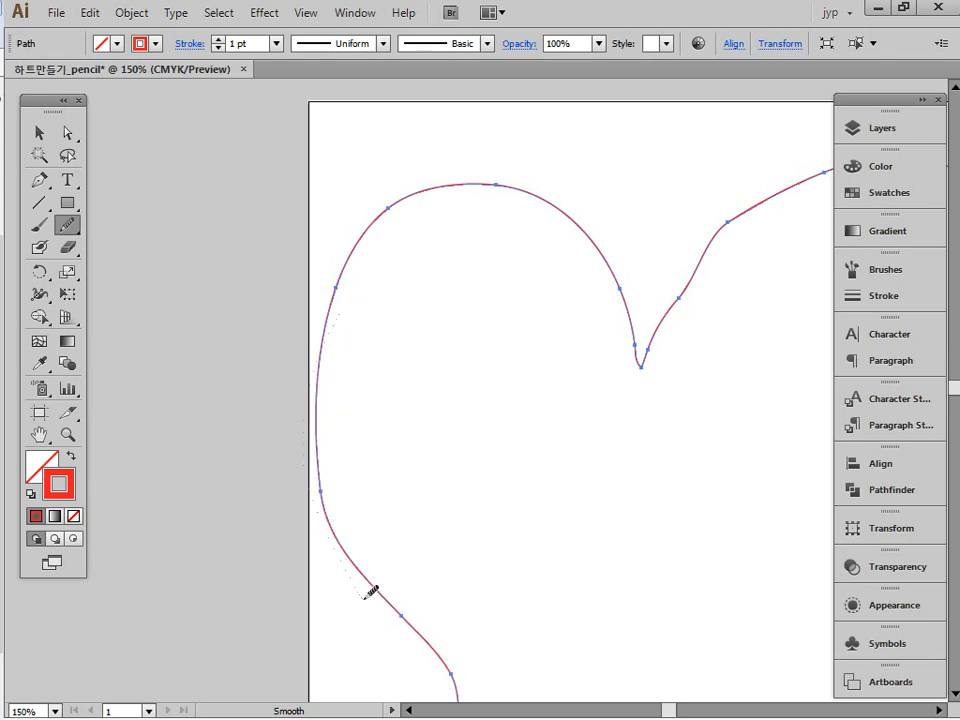
left_click_drag(326, 300, 356, 584)
Step: Smooth the lower-left side of the heart down toward the bottom tip
key("space")
left_click_drag(461, 616, 436, 206)
left_click_drag(429, 285, 408, 445)
mouse_move(424, 270)
left_mouse_down()
mouse_move(453, 310)
mouse_move(425, 455)
mouse_move(444, 388)
left_mouse_up()
left_click_drag(453, 317, 446, 368)
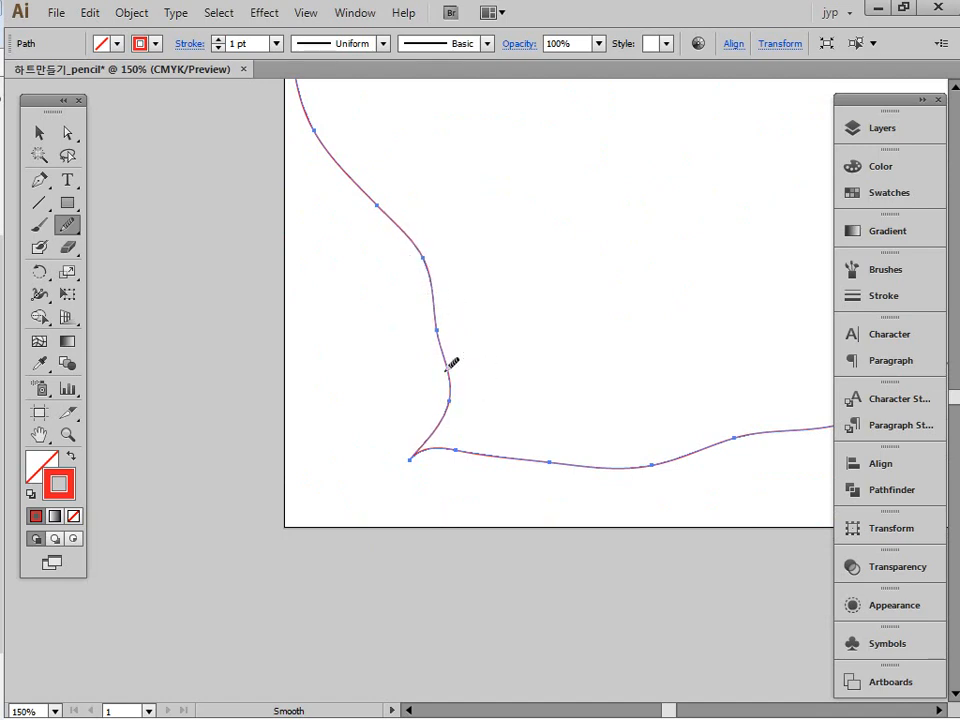
left_click_drag(399, 234, 417, 427)
mouse_move(421, 260)
left_mouse_down()
mouse_move(448, 355)
mouse_move(446, 407)
left_mouse_up()
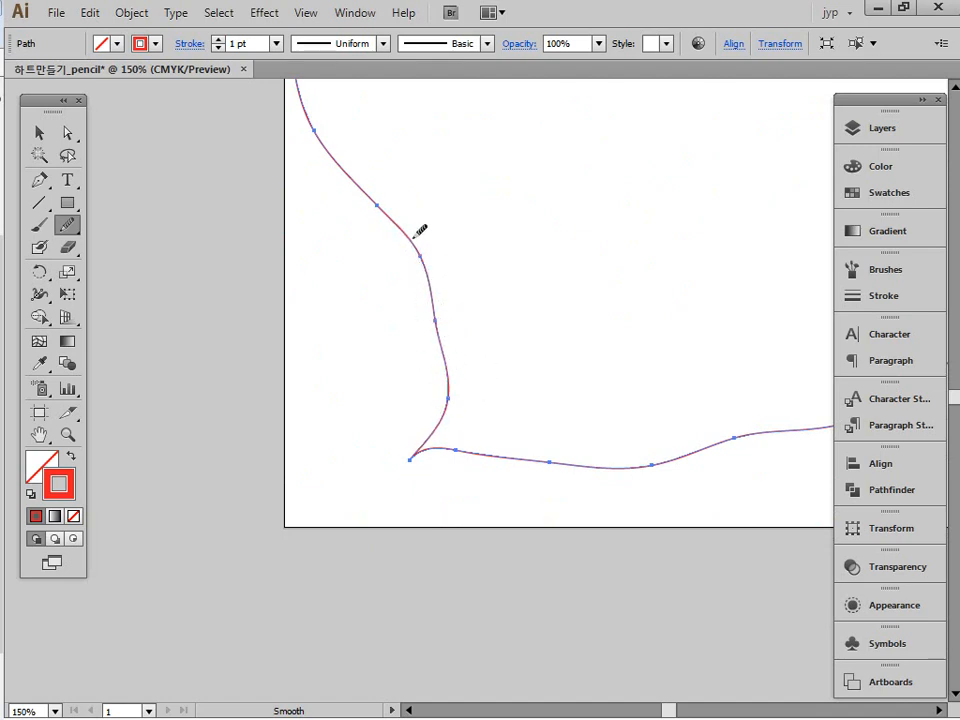
mouse_move(412, 239)
left_mouse_down()
mouse_move(446, 421)
mouse_move(555, 437)
left_mouse_up()
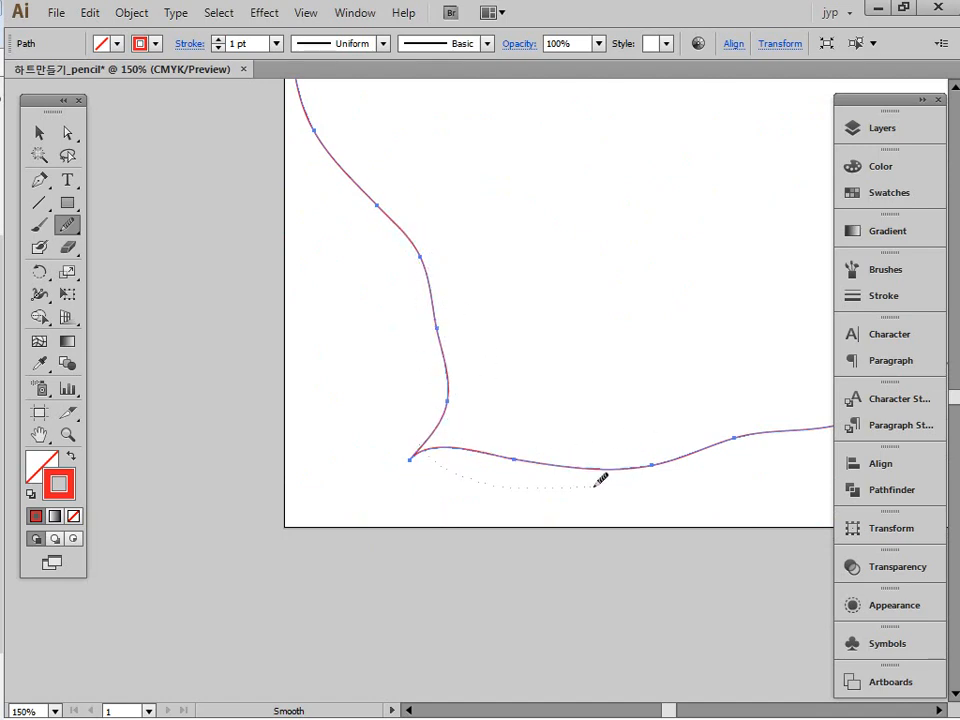
Step: Smooth the wavy bottom edge of the heart and its lower-right curve
left_click_drag(596, 486, 606, 484)
left_click_drag(443, 452, 652, 449)
mouse_move(561, 454)
left_mouse_down()
mouse_move(686, 464)
mouse_move(735, 443)
left_mouse_up()
key("space")
mouse_move(714, 441)
left_mouse_down()
mouse_move(262, 422)
mouse_move(615, 189)
left_mouse_up()
mouse_move(228, 403)
left_mouse_down()
mouse_move(587, 264)
mouse_move(658, 146)
left_mouse_up()
left_click_drag(404, 388, 235, 425)
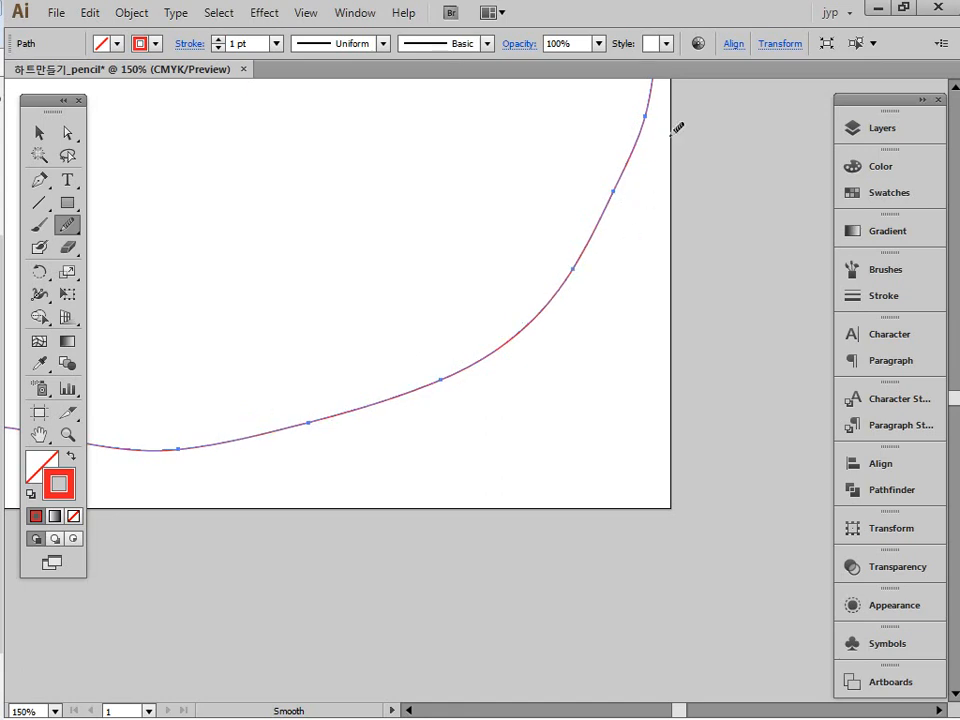
mouse_move(650, 145)
left_mouse_down()
mouse_move(225, 432)
mouse_move(291, 385)
mouse_move(205, 425)
left_mouse_up()
left_click_drag(643, 136, 637, 162)
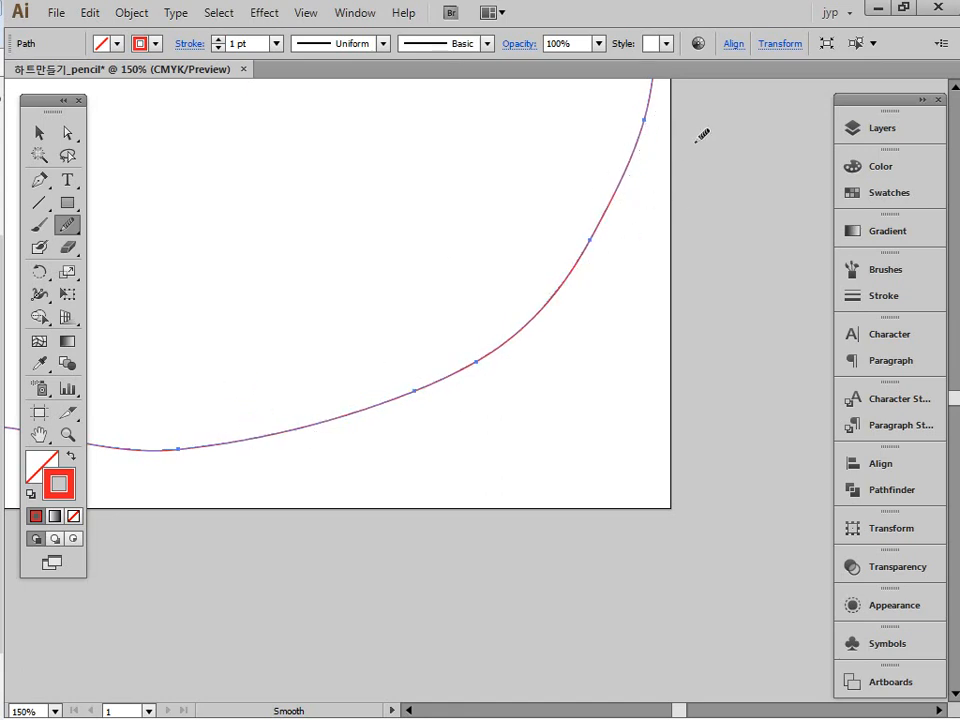
Step: Smooth the outer side of the right lobe from its top corner down the right edge
left_click_drag(489, 287, 473, 664)
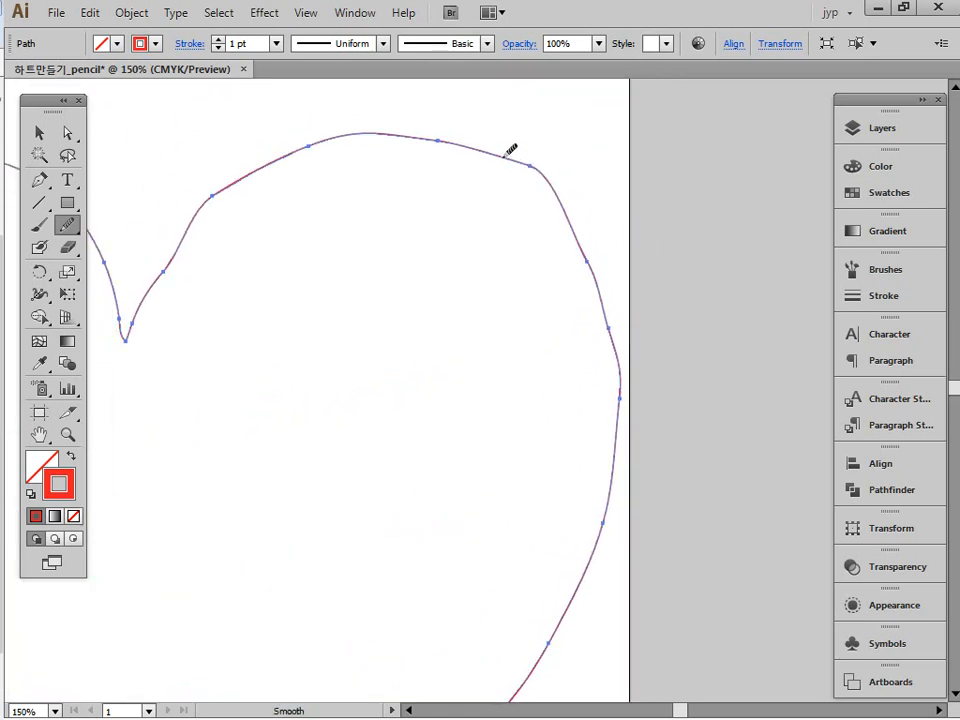
left_click_drag(505, 155, 560, 449)
mouse_move(540, 188)
left_mouse_down()
mouse_move(583, 225)
mouse_move(613, 490)
left_mouse_up()
mouse_move(527, 139)
left_mouse_down()
mouse_move(619, 376)
mouse_move(539, 172)
mouse_move(617, 467)
left_mouse_up()
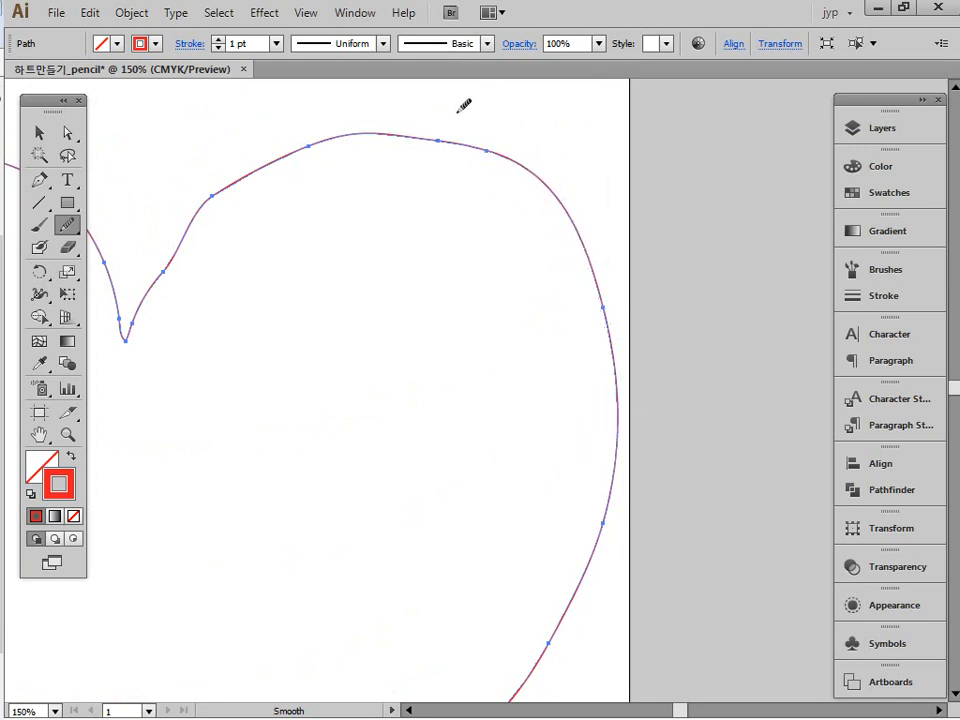
Step: Smooth the right lobe's inner slope and top, and blend the curve into the right side
mouse_move(285, 150)
left_mouse_down()
mouse_move(156, 257)
mouse_move(210, 202)
mouse_move(134, 308)
left_mouse_up()
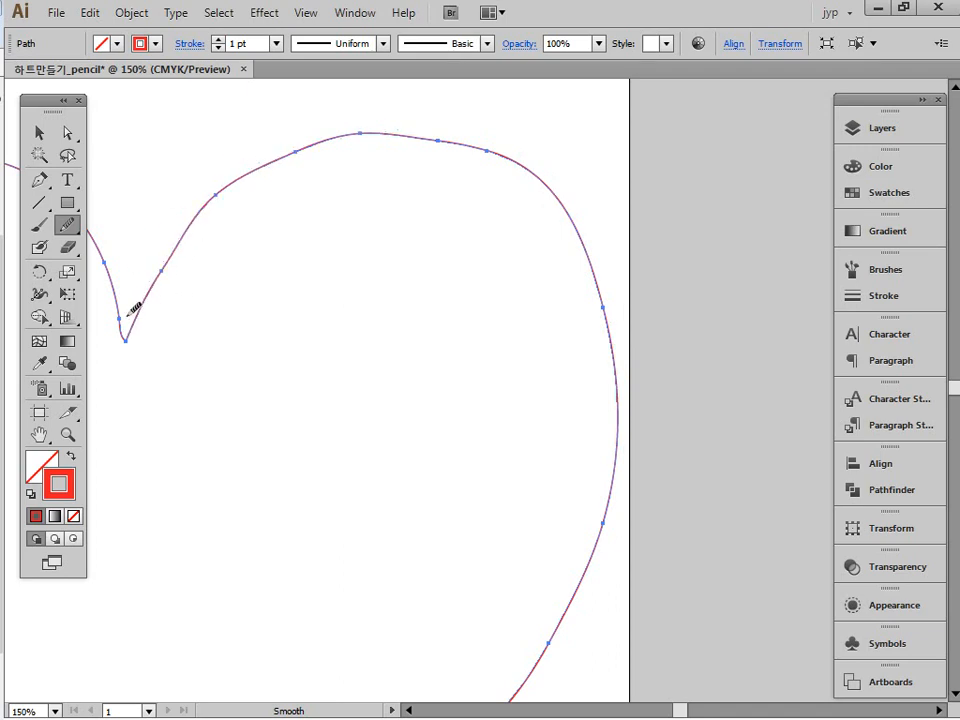
left_click_drag(488, 199, 498, 200)
left_click_drag(360, 126, 568, 262)
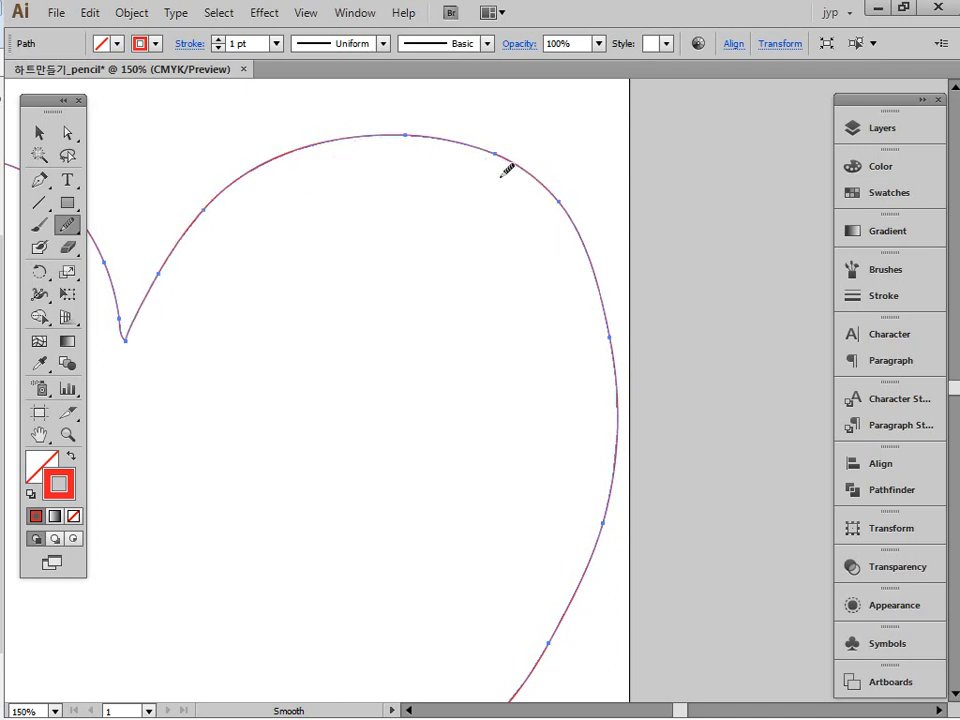
mouse_move(501, 177)
left_mouse_down()
mouse_move(612, 402)
mouse_move(619, 456)
left_mouse_up()
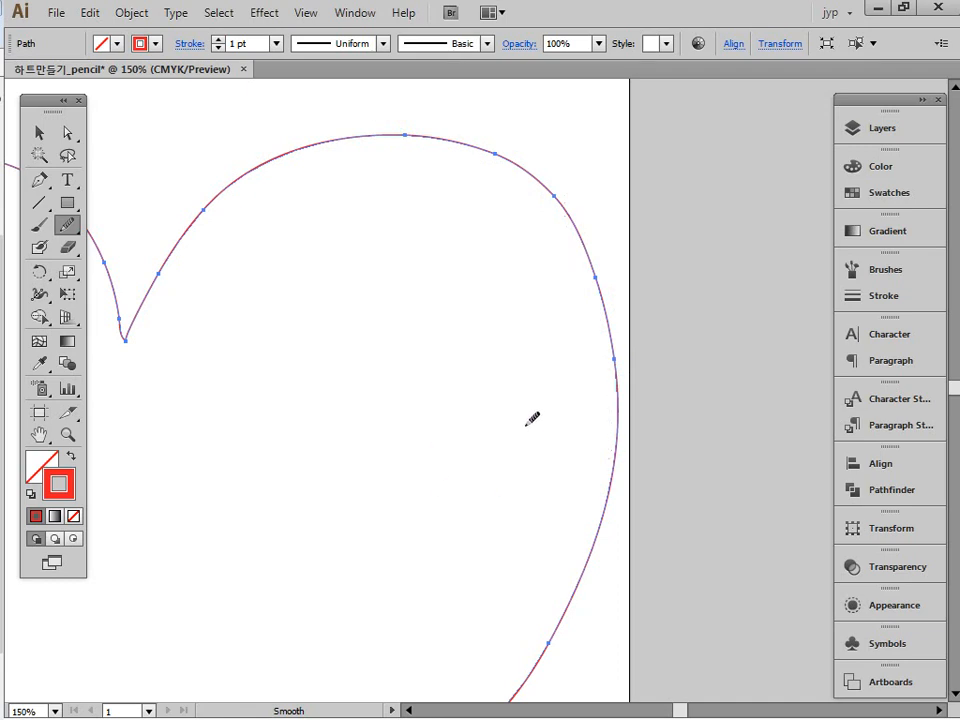
Step: Smooth the left lobe again, rounding its top and outer shoulder
left_click(407, 377, "ctrl+alt")
left_click(407, 377, "ctrl+alt")
left_click(407, 377, "ctrl+alt")
left_click_drag(502, 411, 508, 325)
left_click_drag(325, 233, 625, 522)
mouse_move(397, 130)
left_mouse_down()
mouse_move(248, 265)
mouse_move(247, 289)
left_mouse_up()
mouse_move(355, 126)
left_mouse_down()
mouse_move(338, 126)
mouse_move(262, 396)
left_mouse_up()
left_click_drag(332, 141, 341, 386)
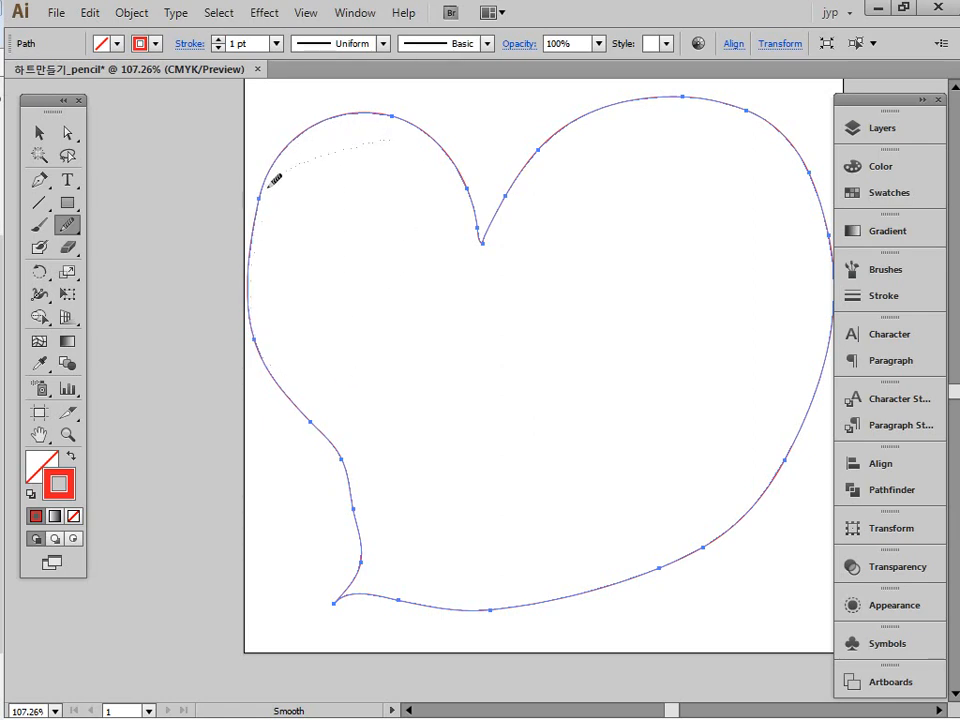
left_click_drag(273, 180, 268, 186)
left_click_drag(316, 398, 320, 403)
Step: Smooth the left side again down to the bottom tip so it forms one continuous curve
mouse_move(267, 184)
left_mouse_down()
mouse_move(320, 438)
mouse_move(349, 497)
left_mouse_up()
left_click_drag(247, 283, 388, 495)
left_click_drag(273, 389, 350, 549)
left_click_drag(329, 470, 343, 574)
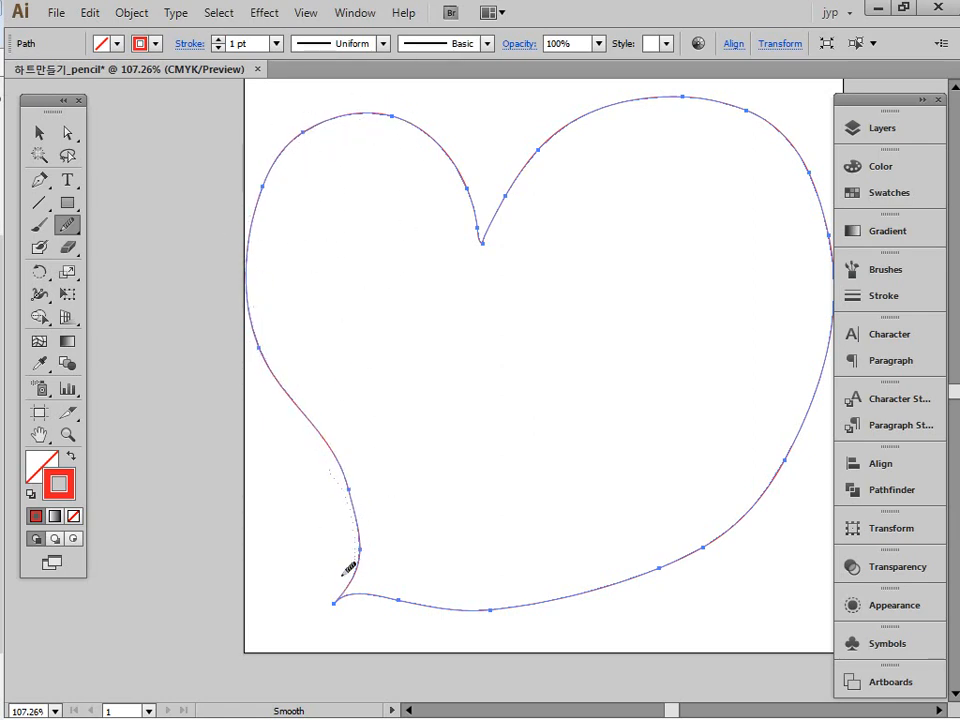
mouse_move(341, 479)
left_mouse_down()
mouse_move(358, 600)
mouse_move(349, 579)
mouse_move(348, 598)
left_mouse_up()
Step: Smooth the bottom edge again and continue up along the right side of the heart
mouse_move(350, 612)
left_mouse_down()
mouse_move(438, 639)
mouse_move(567, 631)
mouse_move(757, 515)
left_mouse_up()
left_click_drag(455, 649, 752, 478)
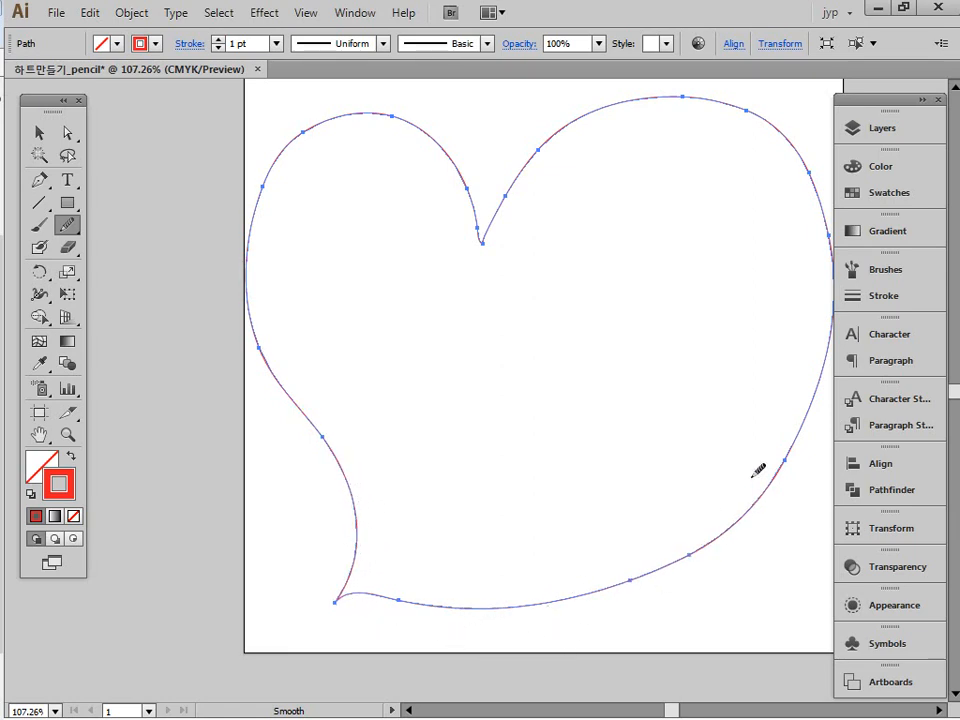
left_click_drag(843, 290, 840, 270)
Step: Sharpen the heart's notch with Direct Selection by moving the bottom anchor's left handle up and inward onto the slope
scroll(688, 255, "up", 2)
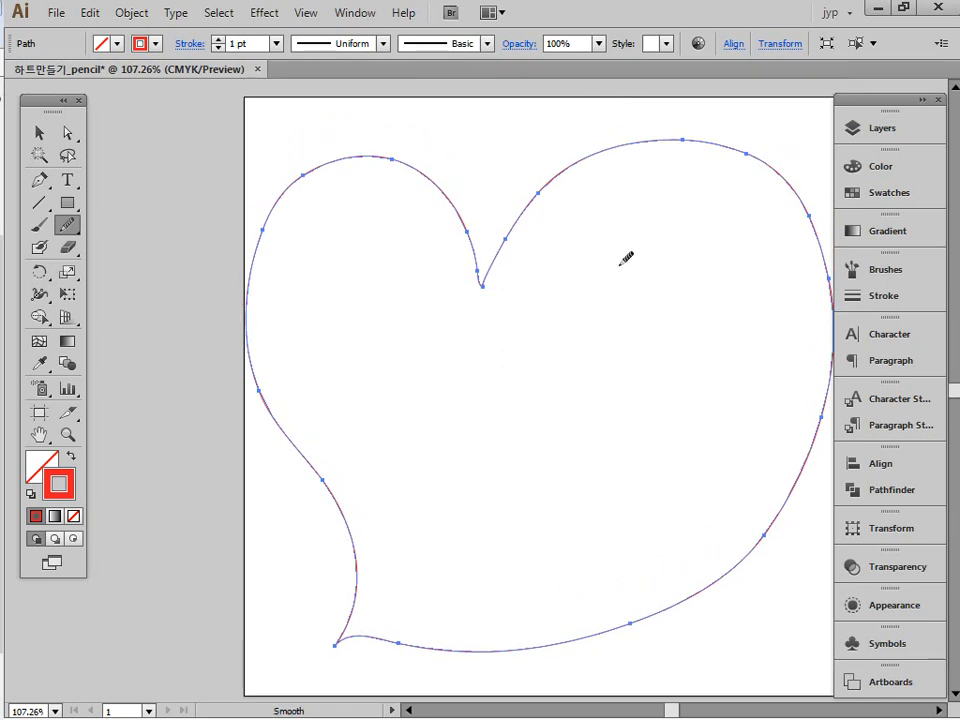
left_click(64, 134)
left_click(217, 278)
key("ctrl+space")
left_click_drag(366, 221, 553, 349)
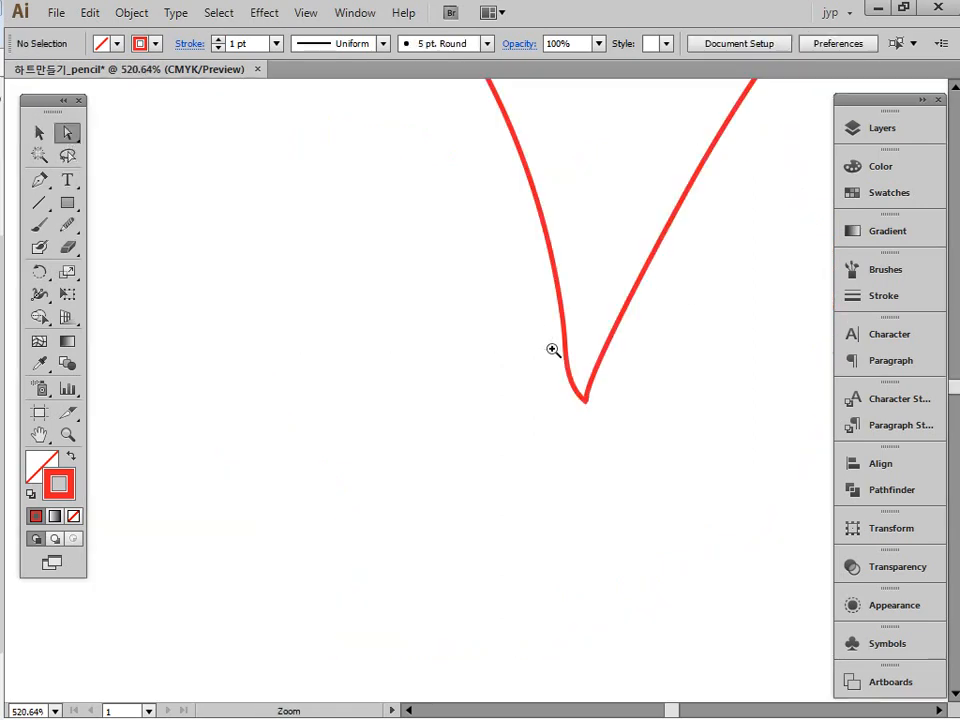
left_click(571, 391)
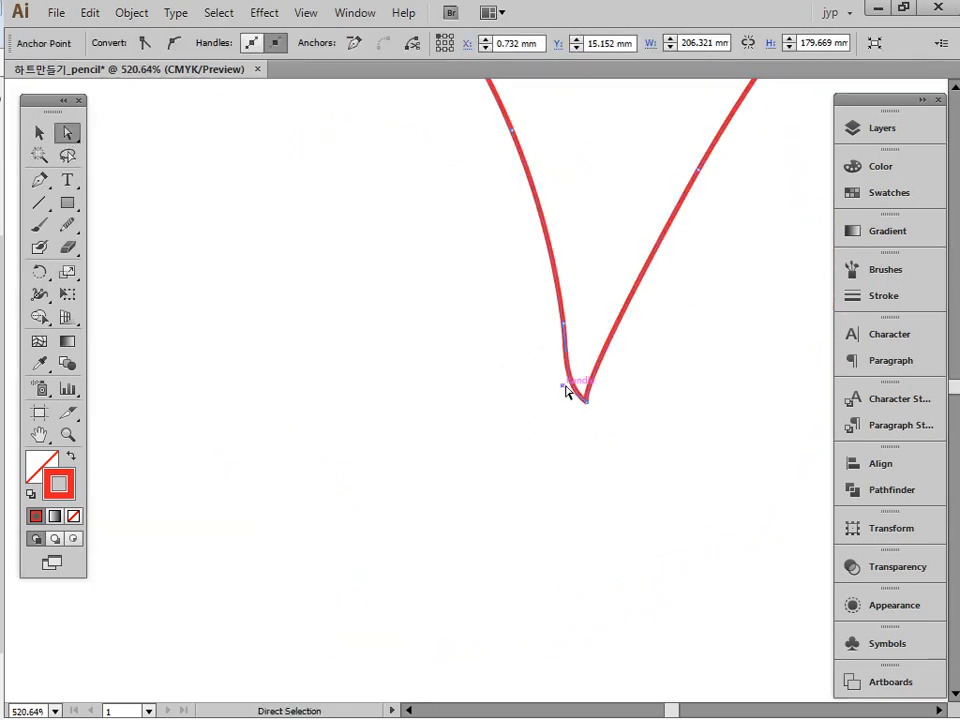
mouse_move(563, 382)
left_mouse_down()
mouse_move(576, 369)
mouse_move(567, 359)
mouse_move(575, 369)
left_mouse_up()
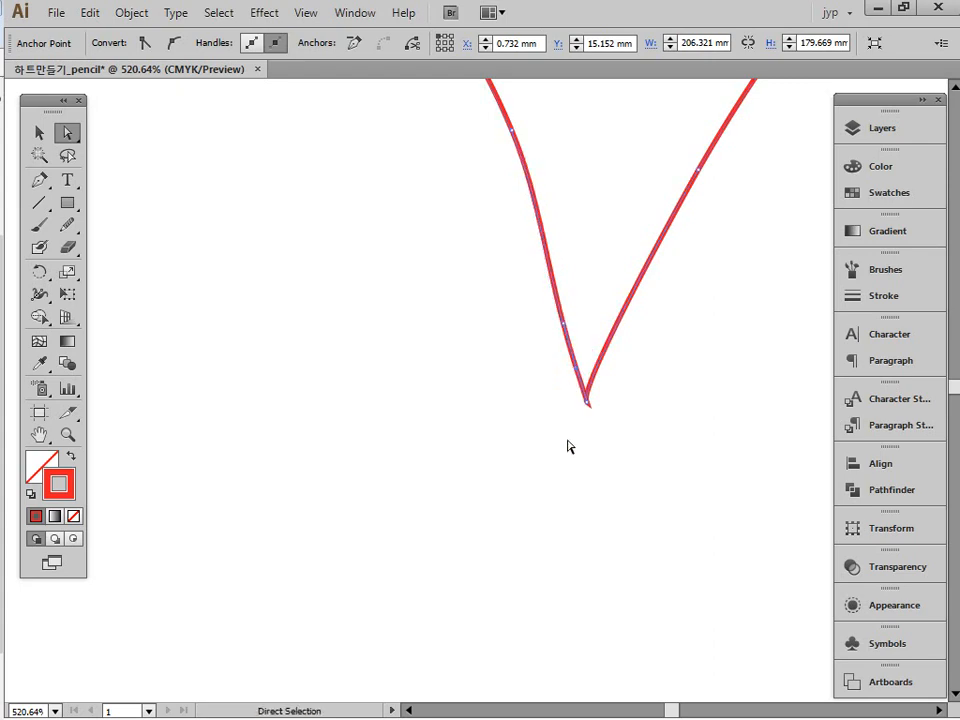
Step: Refine the heart's notch with Direct Selection by pulling its bottom point slightly upward, and deselect the path
left_click(568, 446)
left_click(540, 439, "ctrl+alt")
left_click(526, 345)
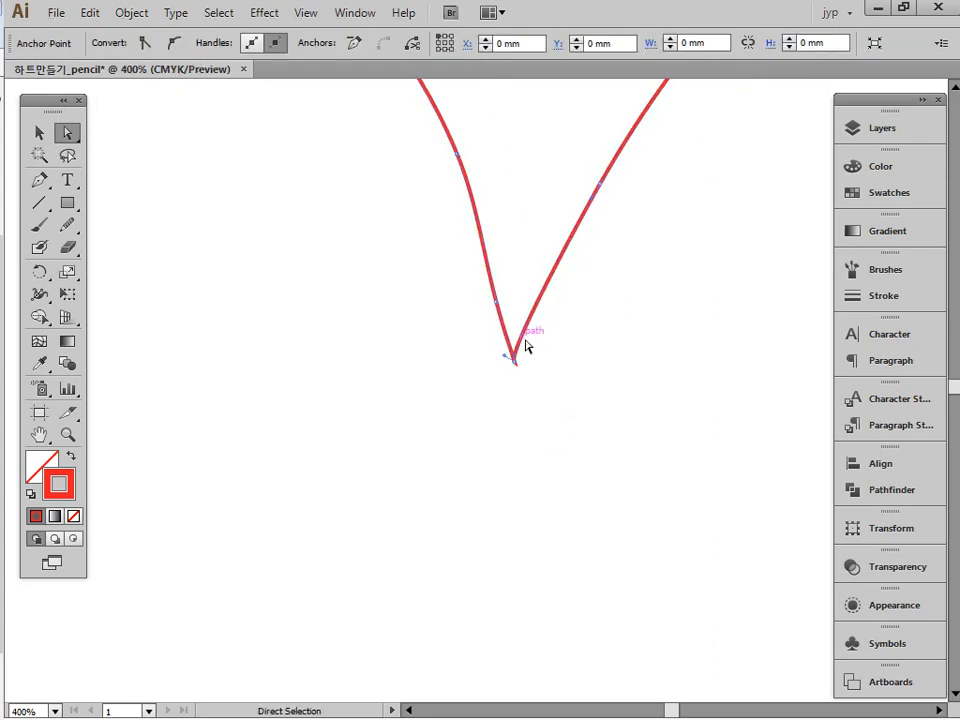
left_click_drag(516, 364, 517, 342)
left_click(561, 353)
left_click(561, 353, "ctrl+alt")
left_click(561, 353, "ctrl+alt")
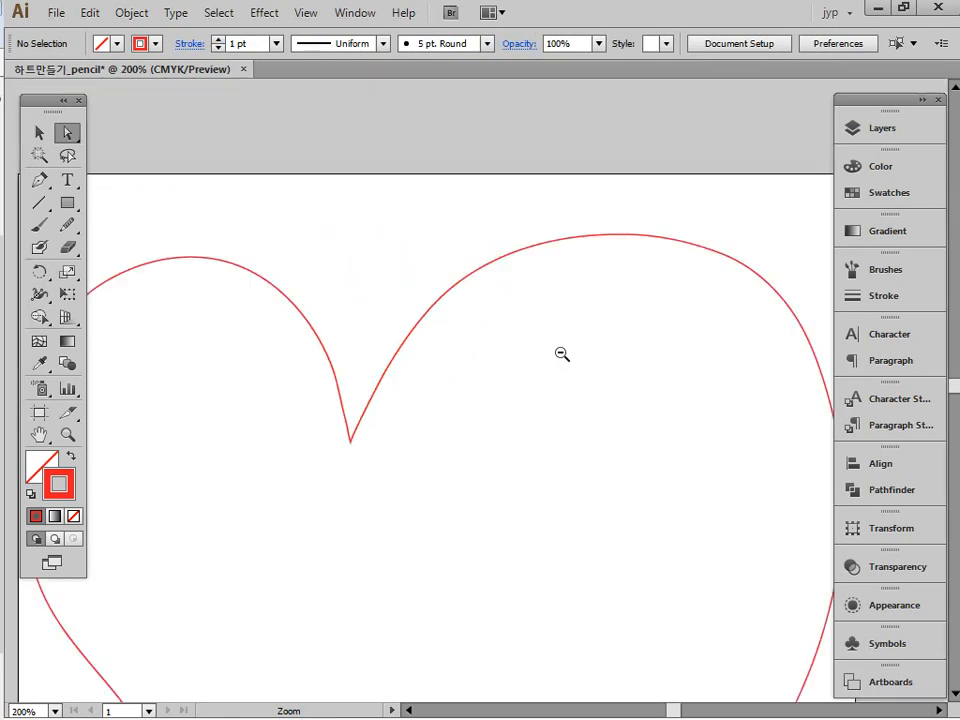
Step: Examine the heart's bottom tip up close and the complete outline on the artboard
left_click(490, 500, "ctrl+alt")
left_click_drag(487, 465, 590, 241)
left_click_drag(475, 571, 546, 325)
left_click_drag(207, 393, 442, 523)
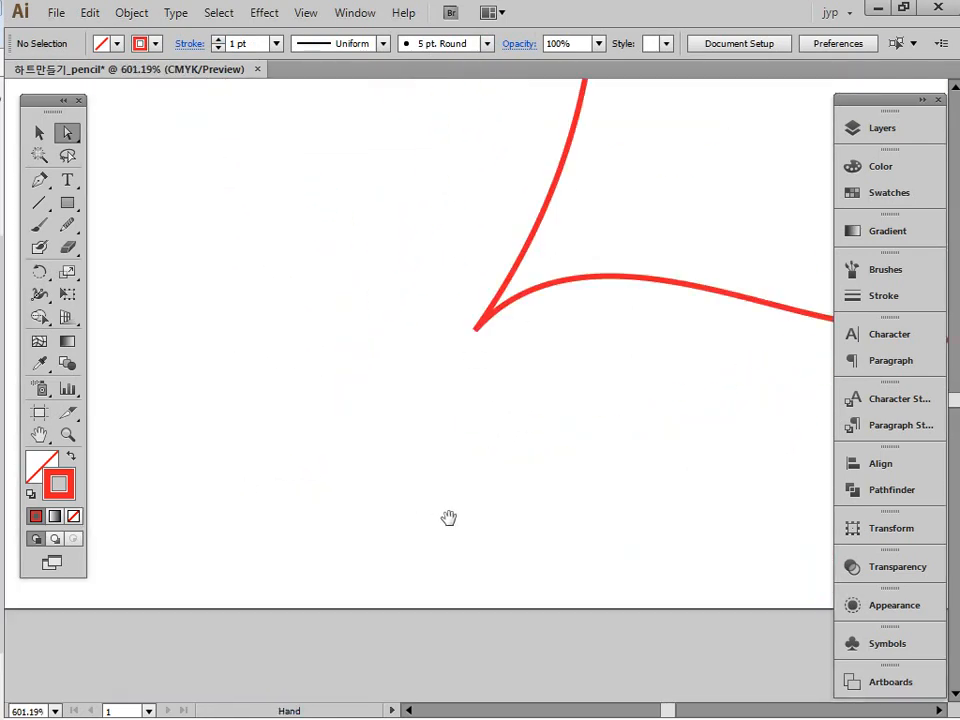
left_click(531, 415, "ctrl+alt")
left_click(531, 415, "ctrl+alt")
left_click(531, 415, "ctrl+alt")
left_click(531, 415, "ctrl+alt")
left_click(531, 413, "ctrl+alt")
left_click(530, 411, "ctrl+alt")
left_click(530, 411, "ctrl+alt")
left_click_drag(441, 321, 466, 441)
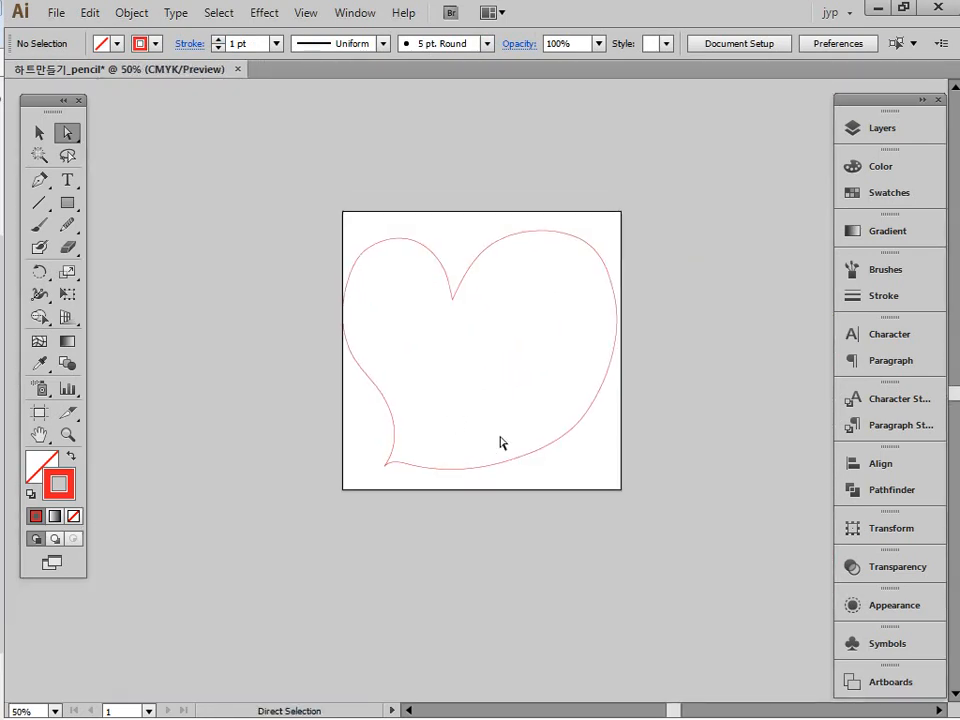
Step: Select the whole heart, nudge it three increments to the right within the artboard, and deselect it
left_click(39, 132)
left_click_drag(268, 204, 694, 537)
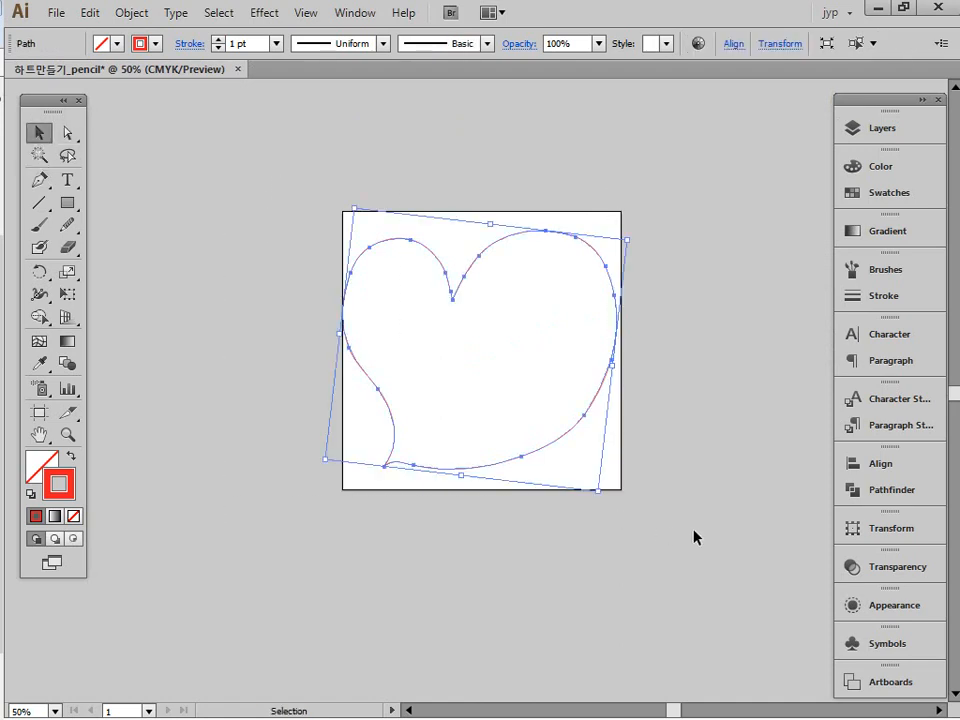
key("Right")
key("Right")
key("Right")
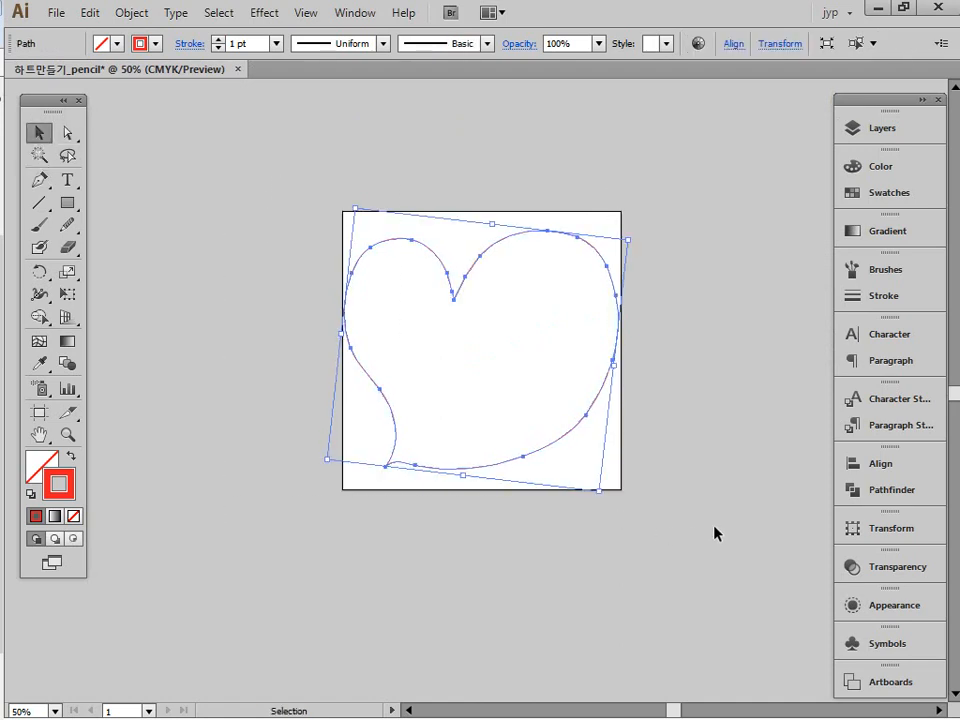
left_click(714, 527)
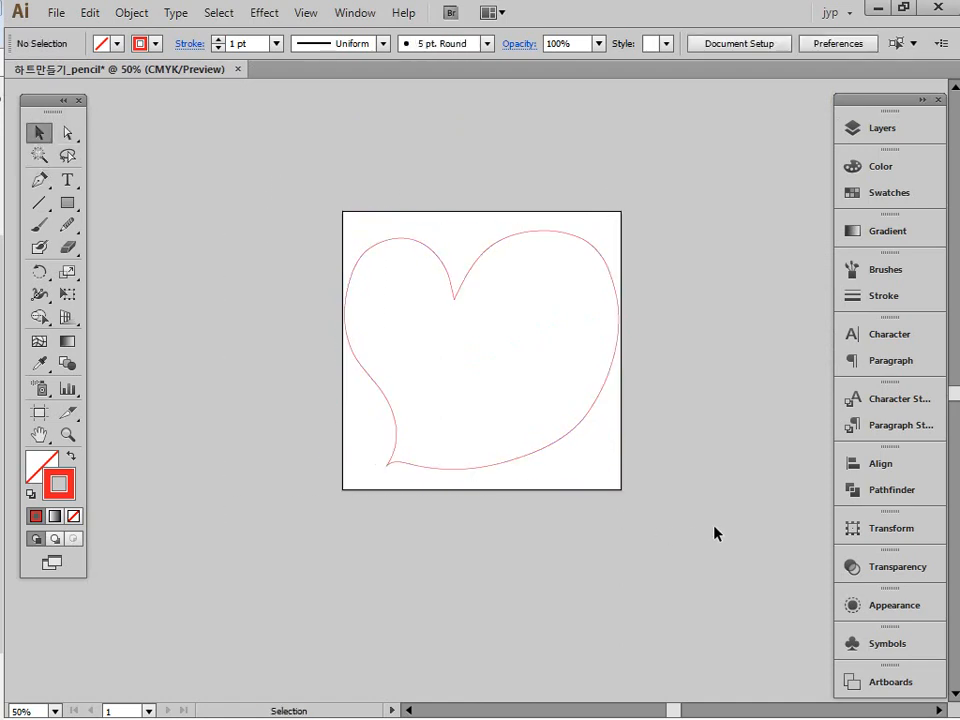
Step: Select the entire heart path and swap its fill and stroke, giving it a red fill and no stroke
left_click_drag(350, 199, 741, 692)
left_click_drag(522, 428, 619, 504)
left_click_drag(323, 201, 870, 613)
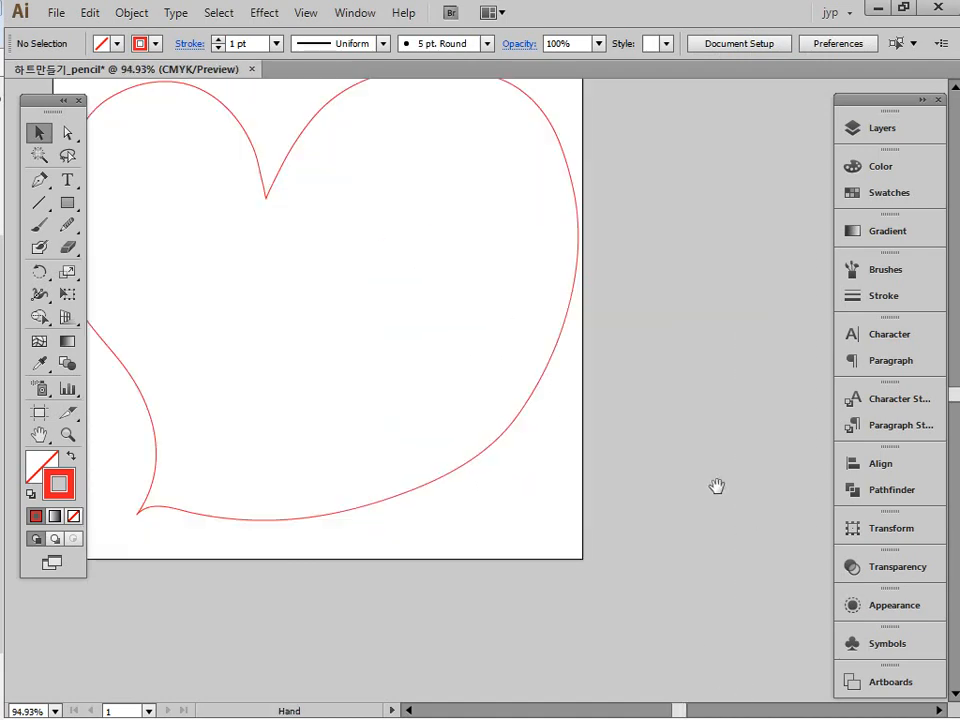
left_click_drag(526, 393, 656, 476)
key("ctrl+a")
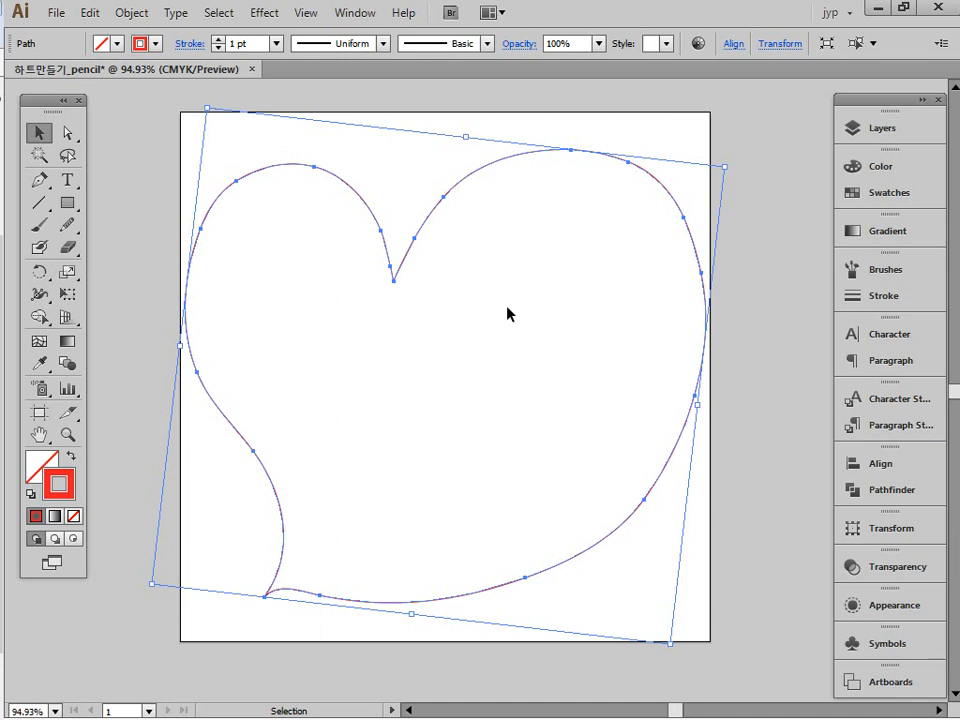
key("shift+x")
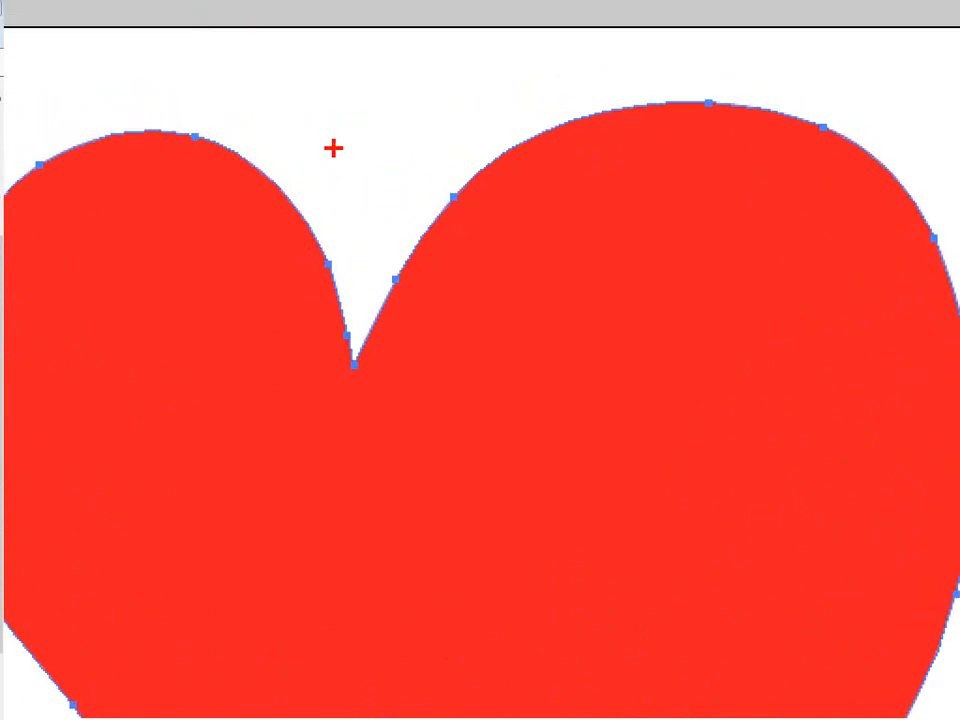
left_click(309, 88)
type("shi")
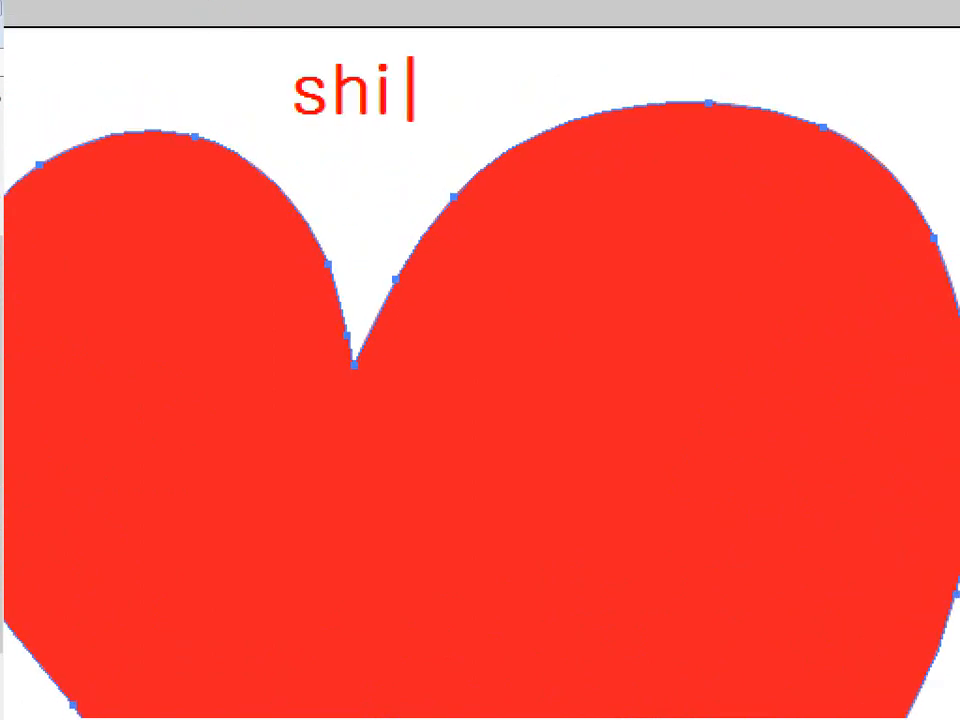
type("ft+x")
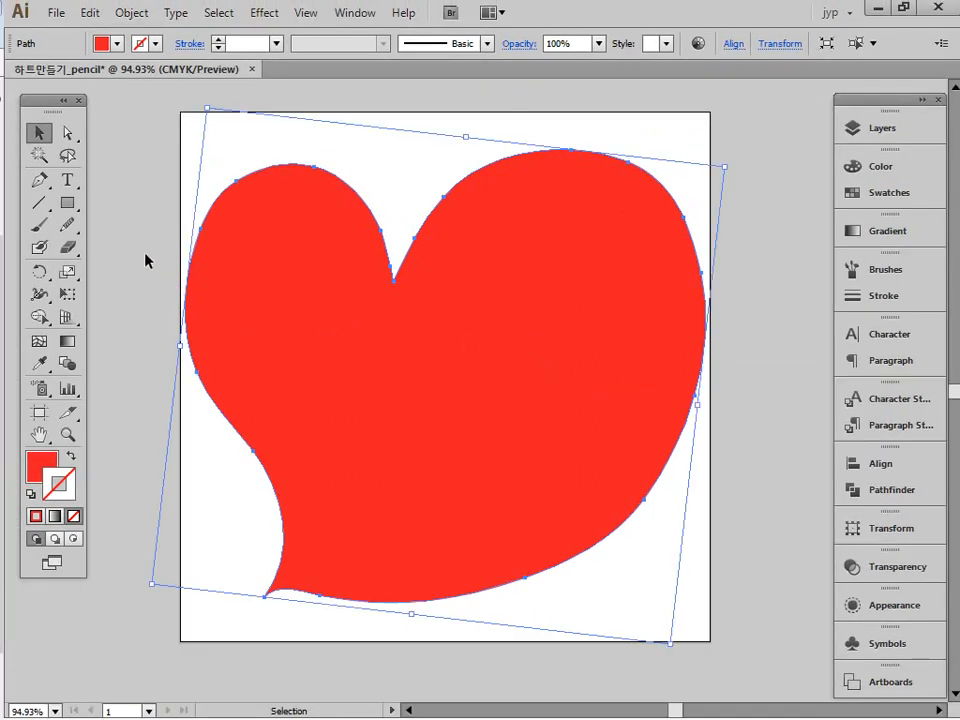
Step: Cut gaps into the heart path with the Path Eraser on the right lobe's outer shoulder and upper right side
mouse_move(72, 230)
left_mouse_down()
mouse_move(135, 248)
mouse_move(175, 279)
left_mouse_up()
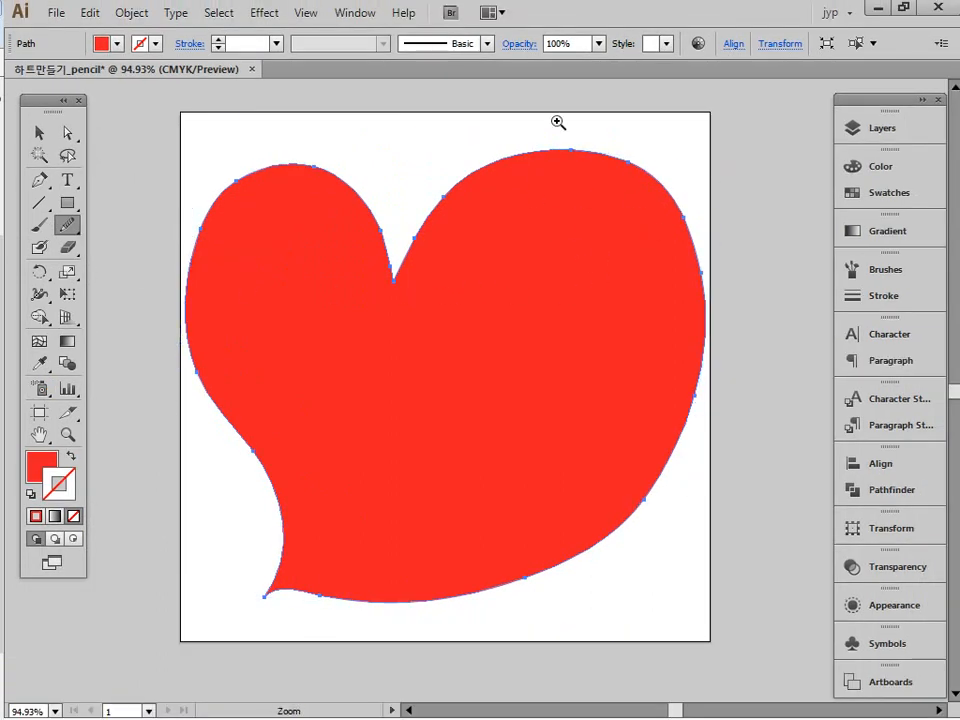
left_click_drag(557, 62, 757, 342)
left_click_drag(511, 334, 523, 251)
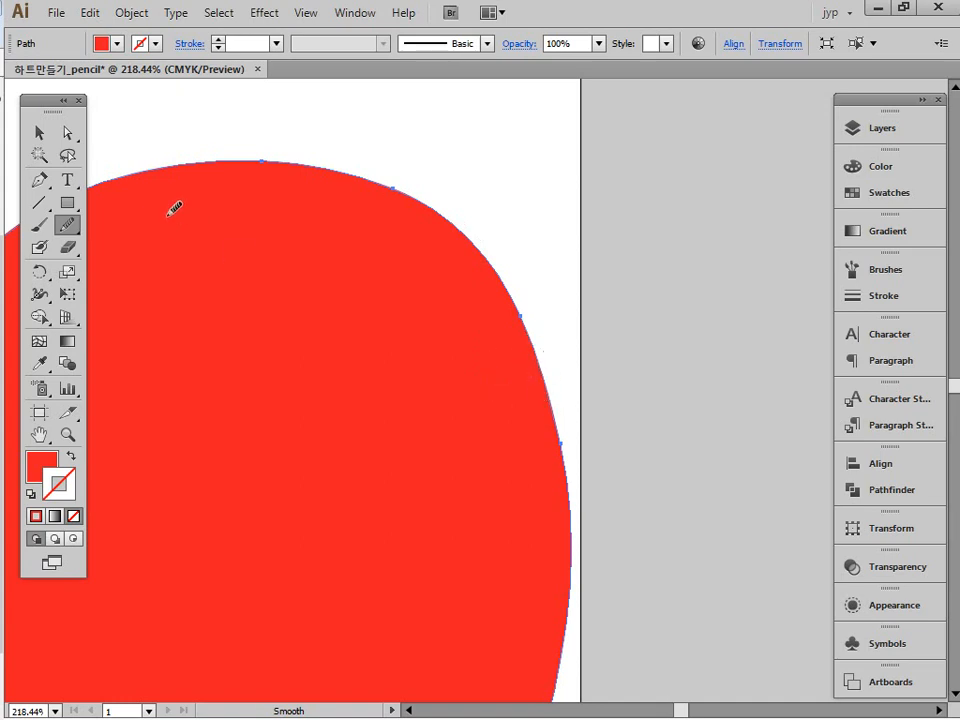
left_click_drag(67, 225, 161, 271)
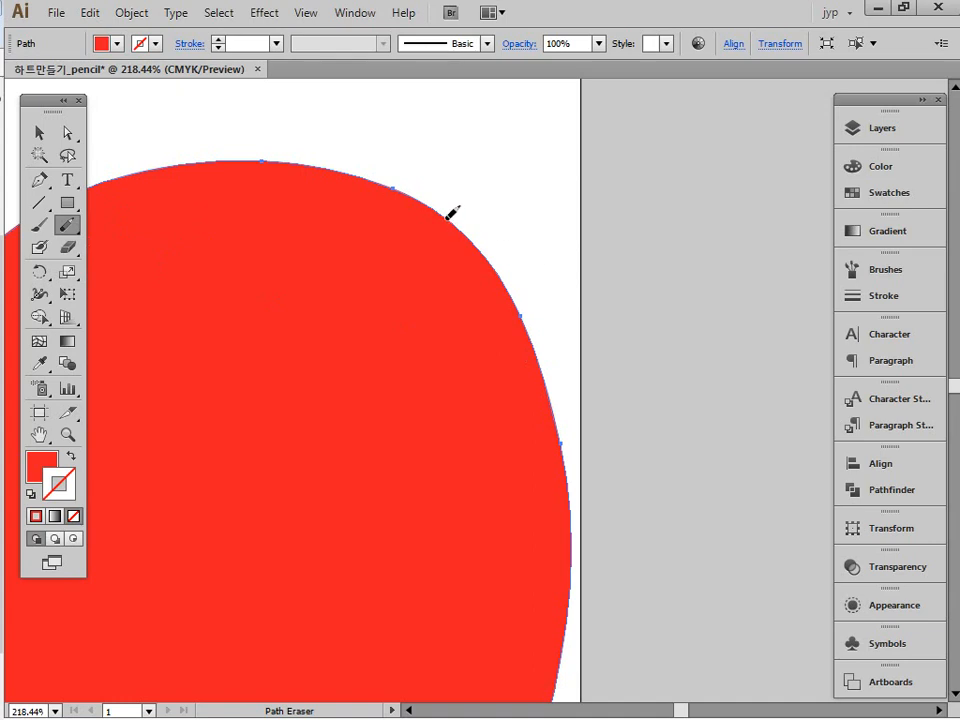
left_click_drag(464, 233, 468, 238)
left_click_drag(532, 341, 540, 366)
key("space")
left_click_drag(574, 456, 588, 318)
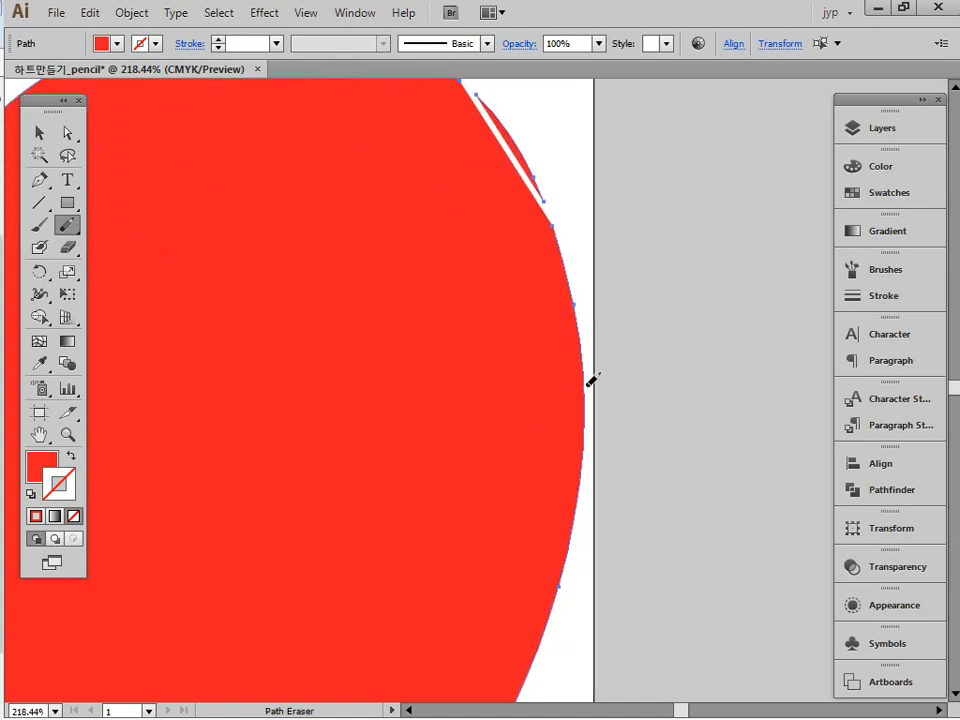
left_click_drag(590, 370, 586, 380)
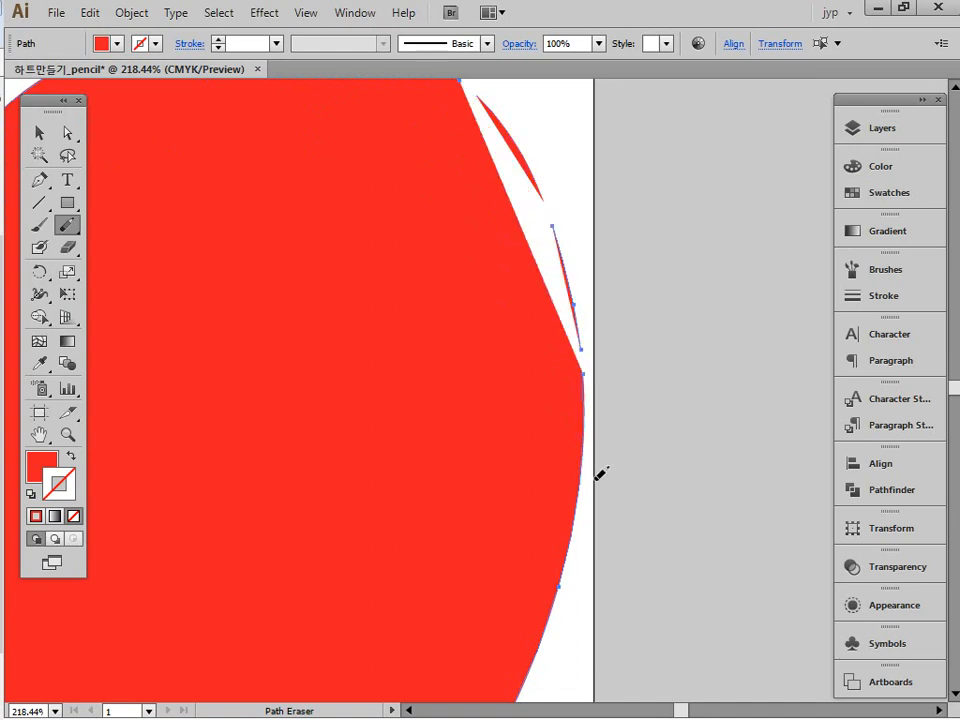
Step: Continue cutting short Path Eraser gaps down the heart's right side and around its lower right curve
key("space")
left_click_drag(600, 476, 618, 402)
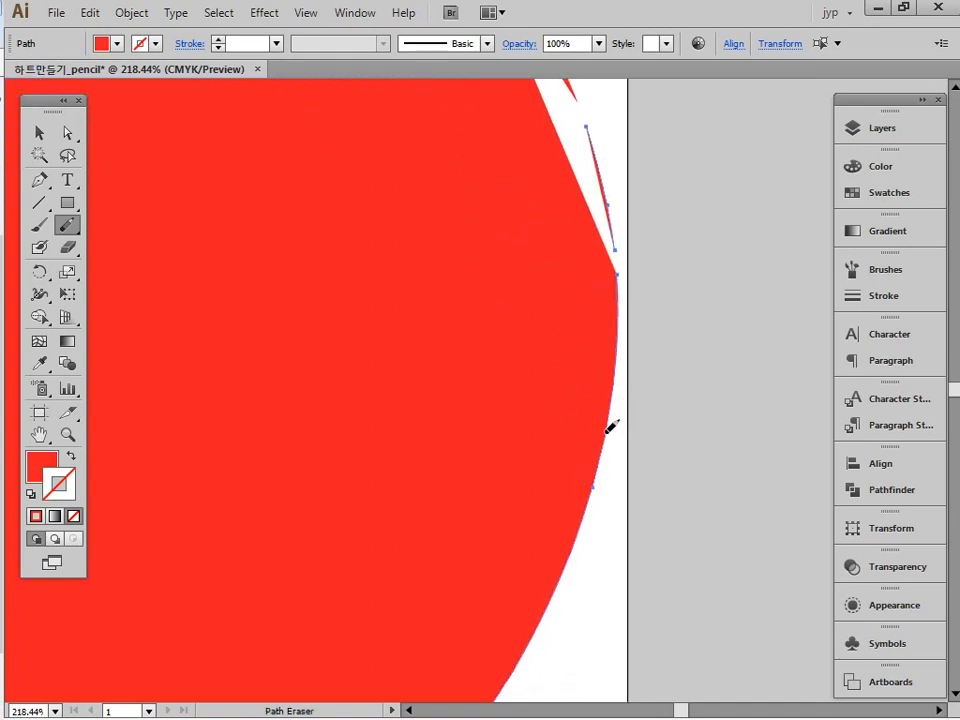
key("space")
mouse_move(605, 449)
left_mouse_down()
mouse_move(639, 435)
mouse_move(639, 424)
left_mouse_up()
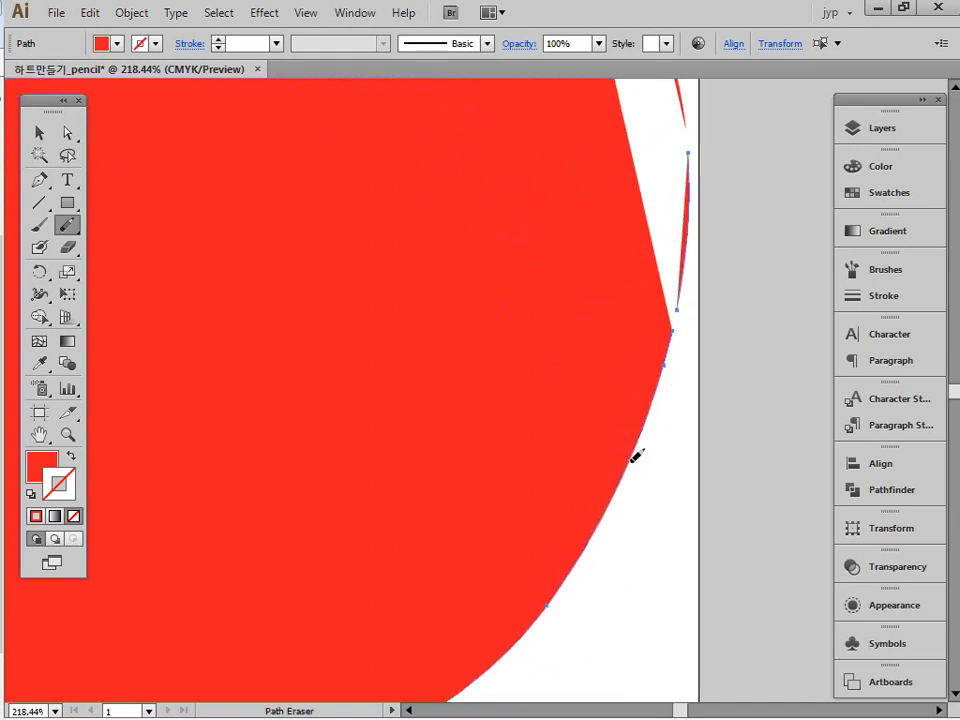
key("space")
left_click_drag(622, 482, 753, 374)
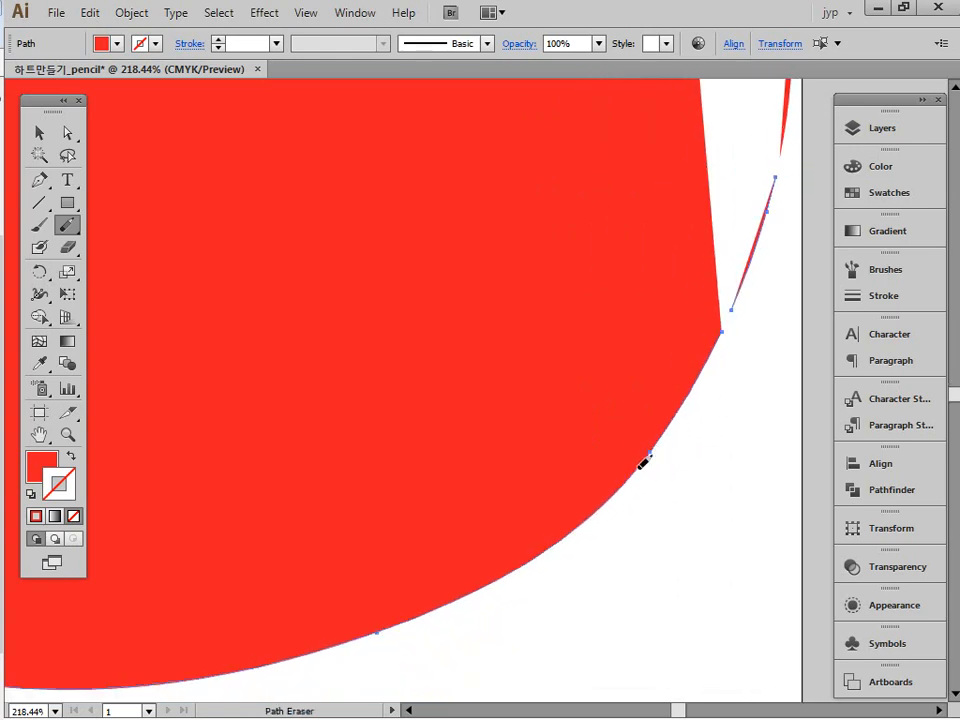
key("space")
mouse_move(643, 463)
left_mouse_down()
mouse_move(611, 561)
mouse_move(692, 418)
mouse_move(693, 429)
left_mouse_up()
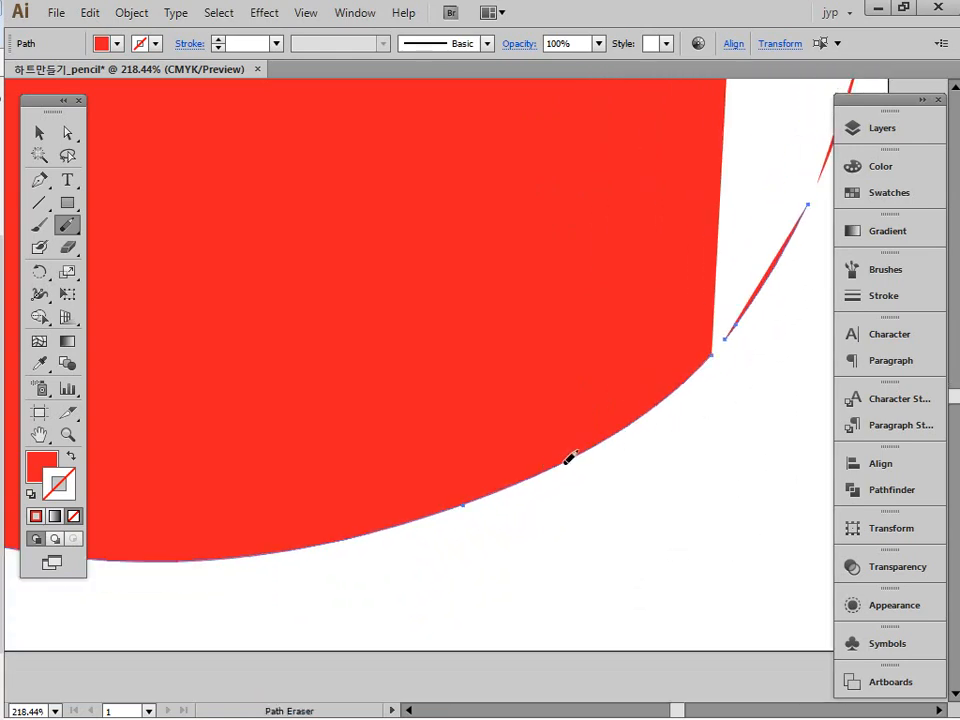
Step: Erase short gaps with the Path Eraser along the heart's bottom edge up to the pointed tip
key("space")
mouse_move(553, 461)
left_mouse_down()
mouse_move(491, 536)
mouse_move(468, 525)
mouse_move(609, 467)
mouse_move(530, 465)
left_mouse_up()
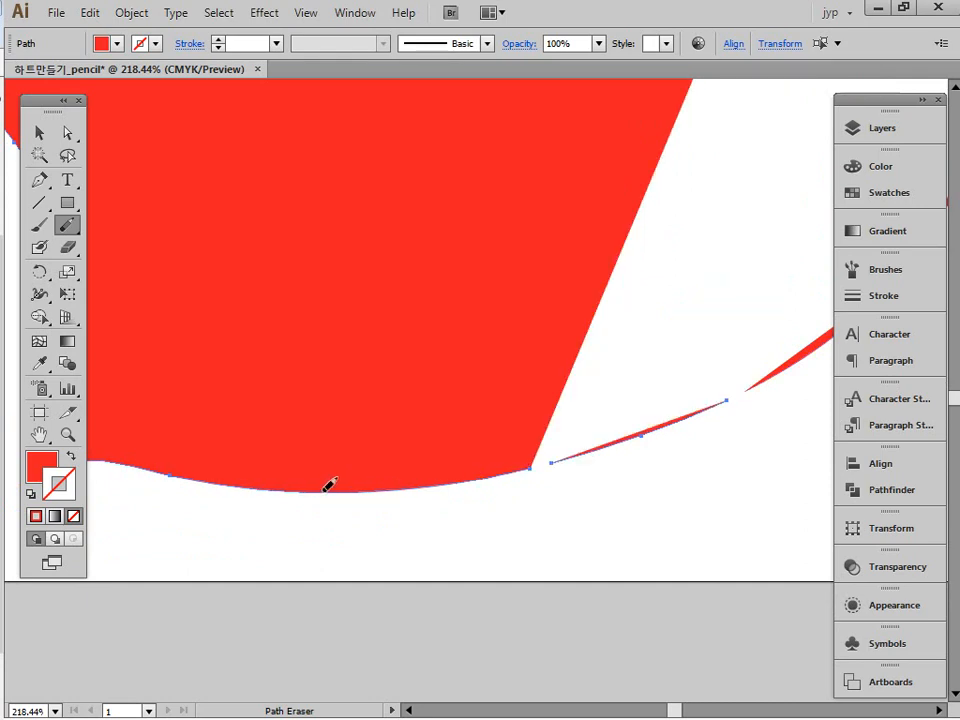
key("space")
mouse_move(317, 482)
left_mouse_down()
mouse_move(221, 503)
mouse_move(522, 533)
mouse_move(466, 504)
left_mouse_up()
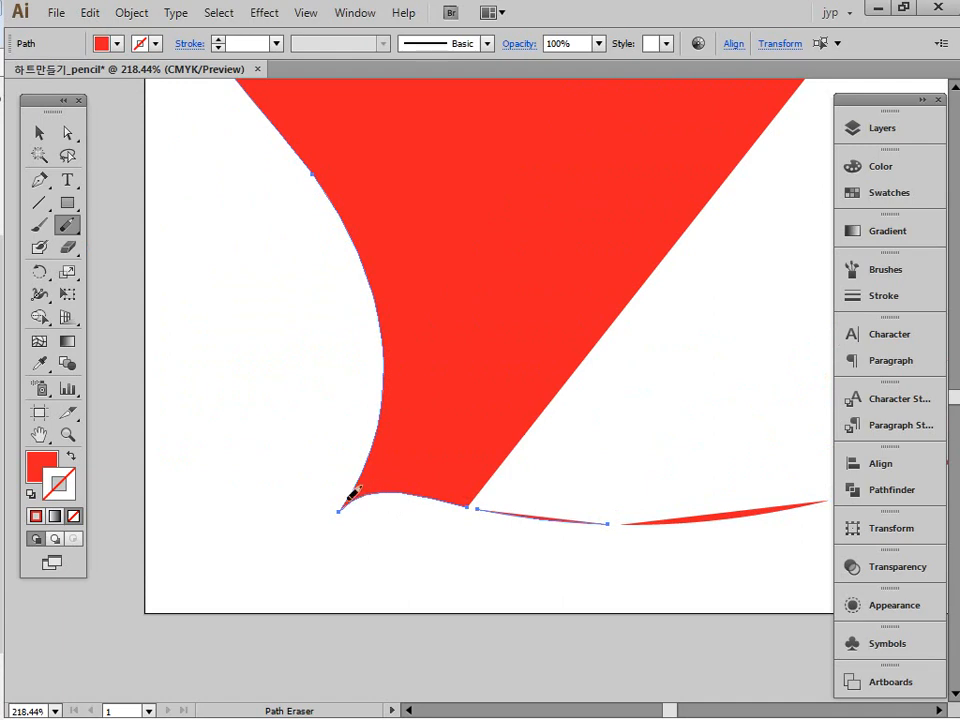
left_click_drag(348, 500, 351, 496)
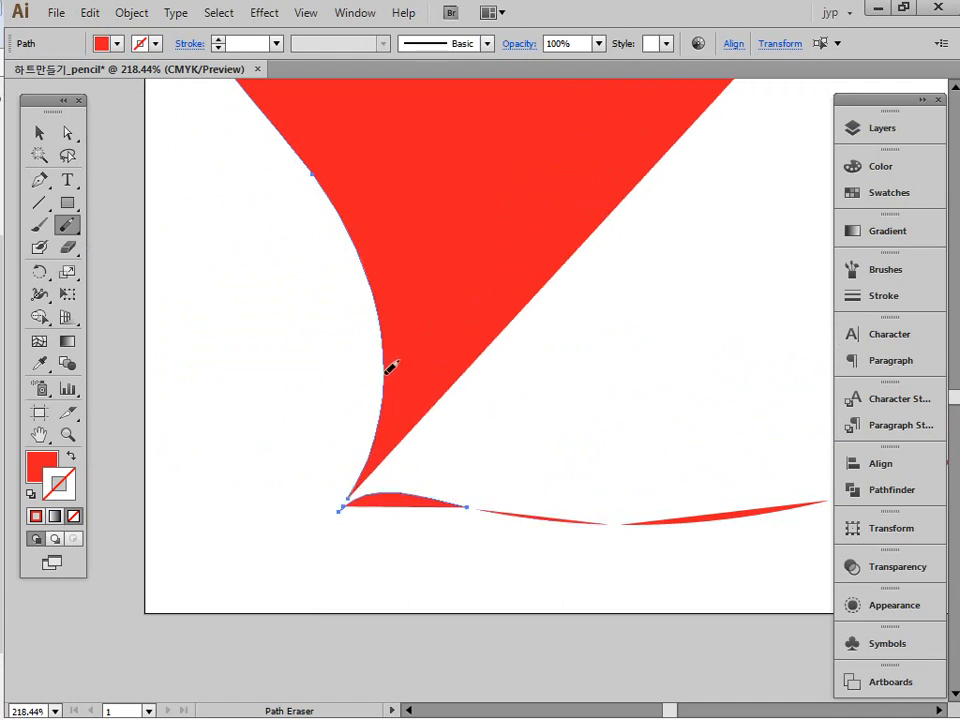
Step: Cut gaps with the Path Eraser up the lower left side, from above the tip to the base of the left lobe
left_click_drag(390, 372, 387, 376)
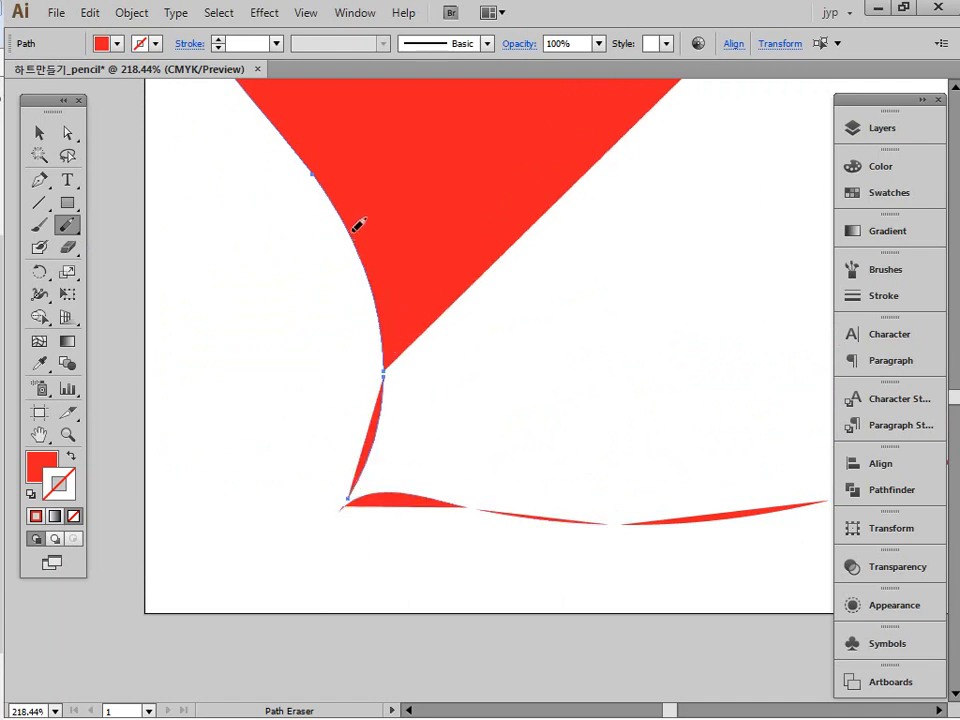
left_click_drag(356, 230, 352, 240)
key("space")
left_click_drag(344, 177, 467, 408)
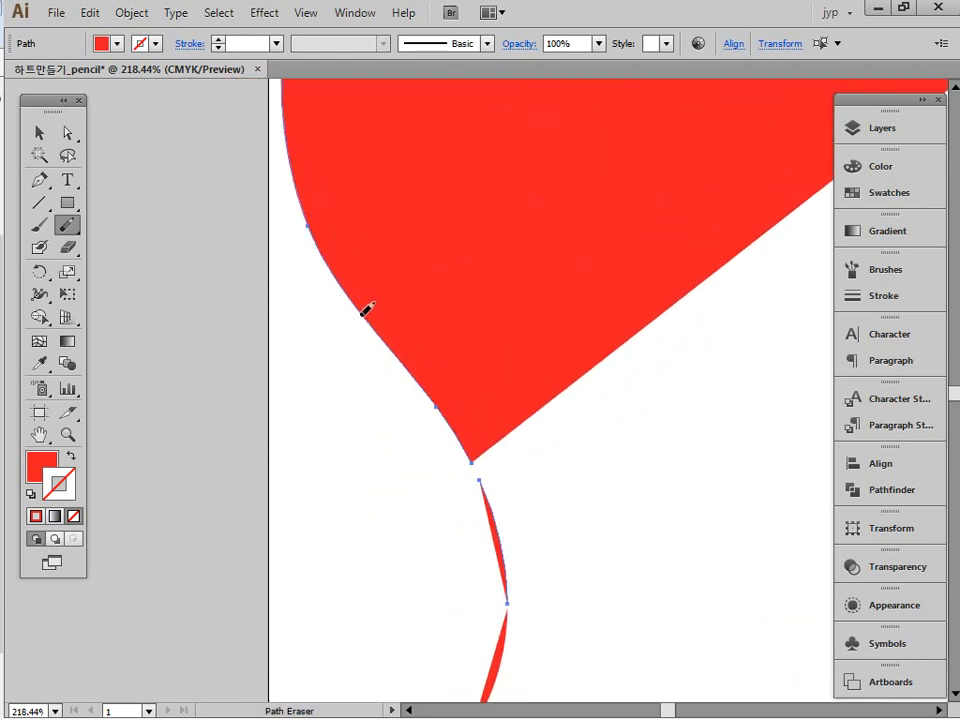
left_click_drag(399, 356, 390, 344)
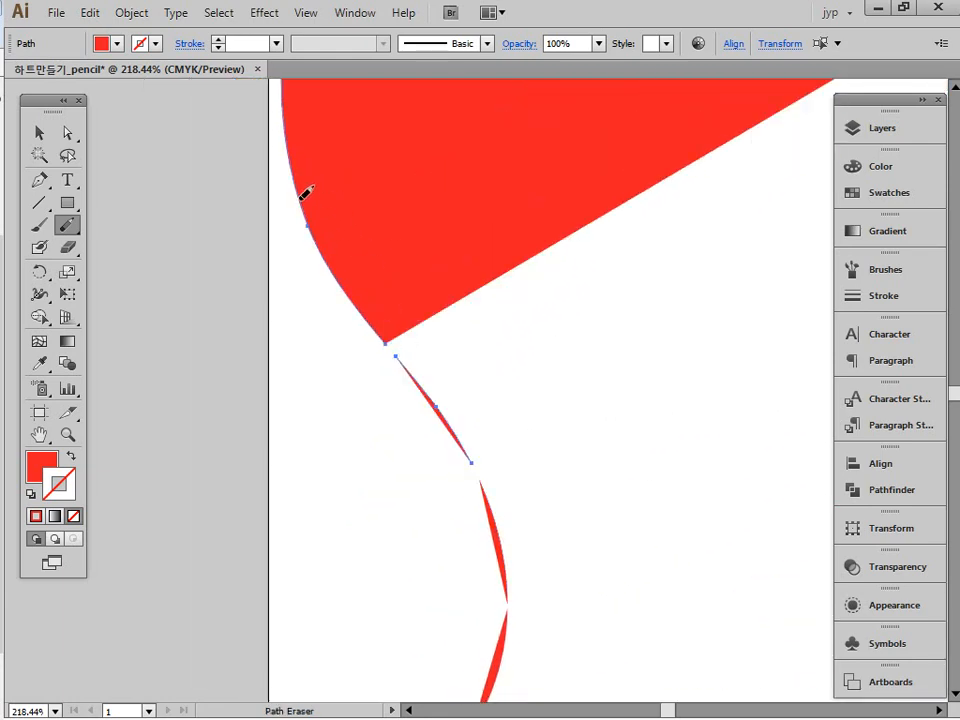
left_click_drag(299, 200, 304, 215)
Step: Erase short gaps with the Path Eraser along the left lobe's outer side, shoulder and top
key("space")
left_click_drag(306, 160, 276, 385)
left_click_drag(256, 237, 255, 267)
key("space")
mouse_move(323, 191)
left_mouse_down()
mouse_move(302, 242)
mouse_move(286, 389)
left_mouse_up()
left_click_drag(285, 246, 280, 268)
left_click_drag(433, 167, 432, 180)
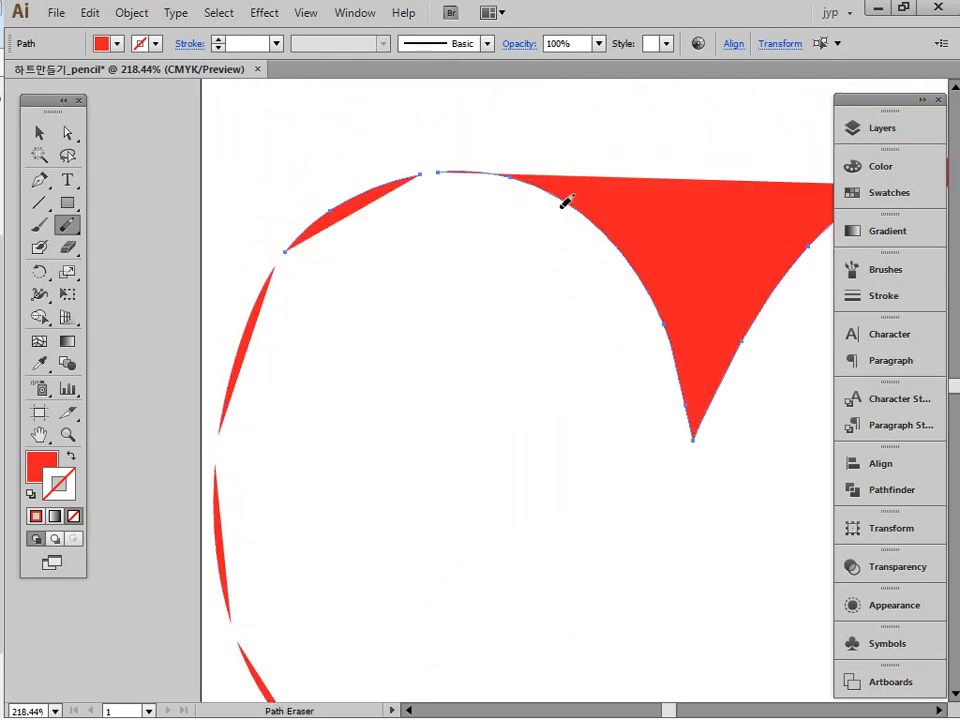
Step: Cut Path Eraser gaps down the left lobe's inner slope, at the notch and up the right lobe's inner slope
left_click_drag(600, 214, 592, 228)
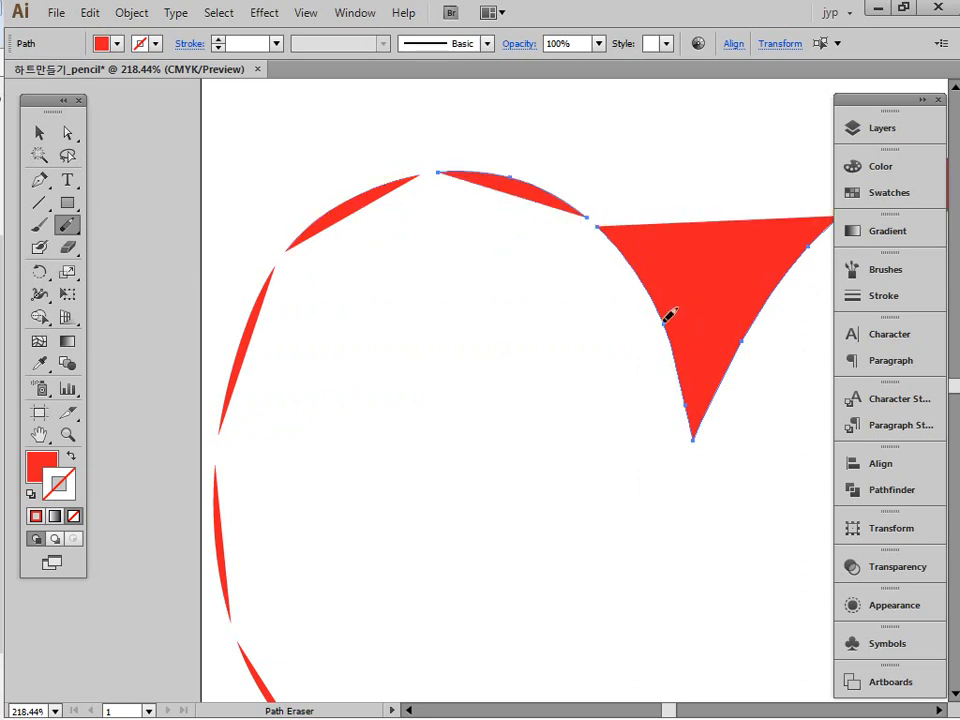
mouse_move(673, 328)
left_mouse_down()
mouse_move(696, 414)
mouse_move(689, 436)
left_mouse_up()
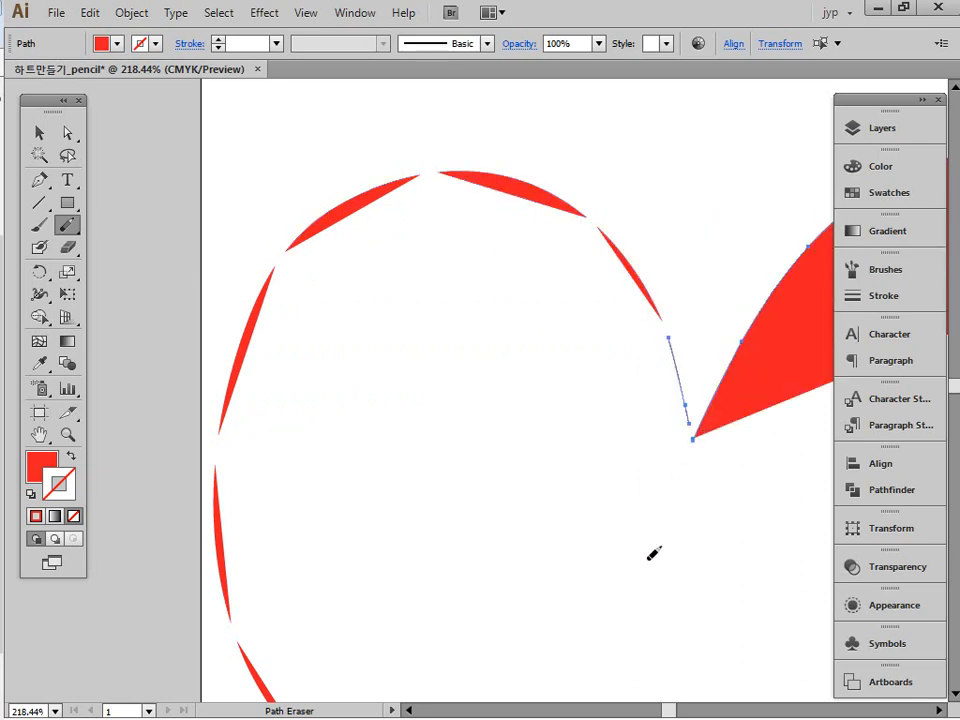
mouse_move(749, 328)
left_mouse_down()
mouse_move(752, 320)
mouse_move(750, 330)
left_mouse_up()
key("space")
left_click_drag(787, 373, 589, 431)
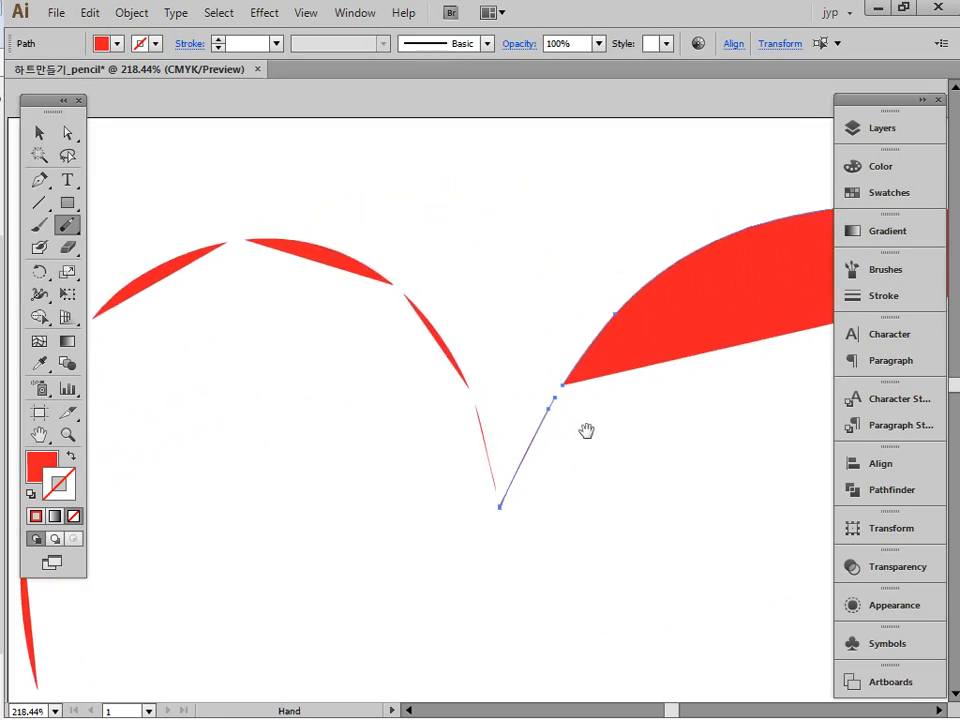
left_click_drag(612, 312, 614, 322)
Step: Erase the remaining gaps across the right lobe's top with the Path Eraser to complete the broken outline around the heart
key("space")
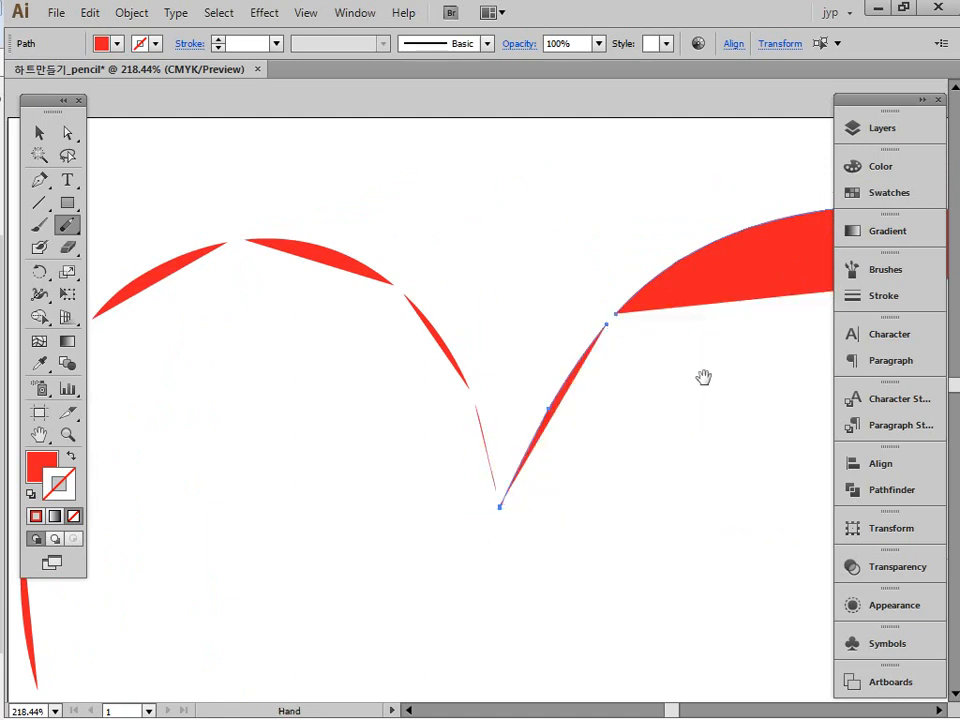
left_click_drag(703, 379, 543, 415)
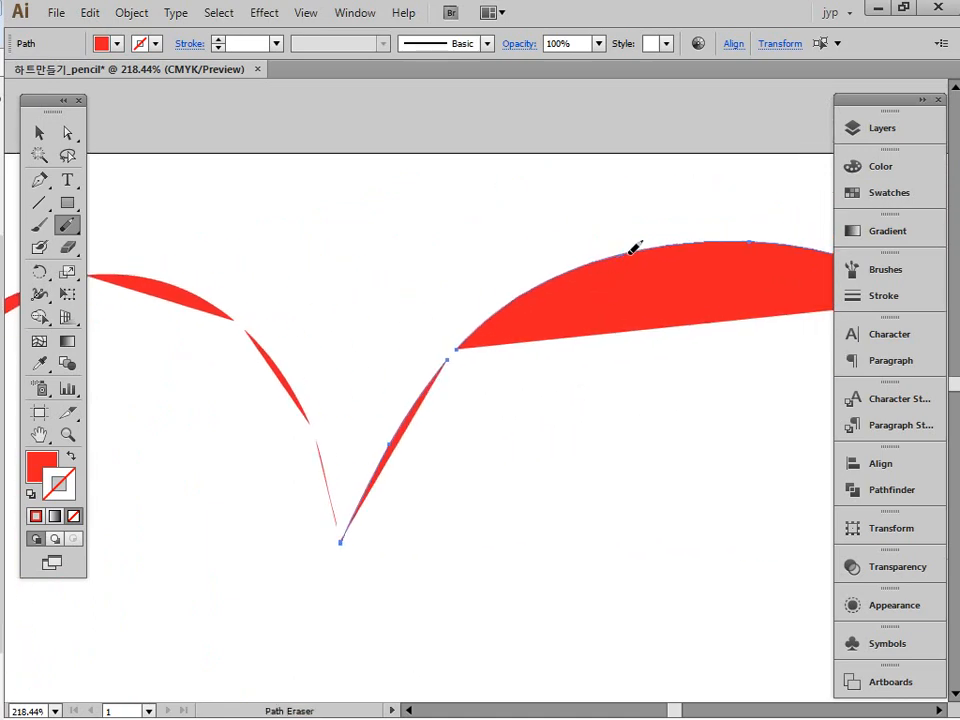
left_click_drag(633, 248, 625, 256)
key("space")
left_click_drag(762, 328, 595, 343)
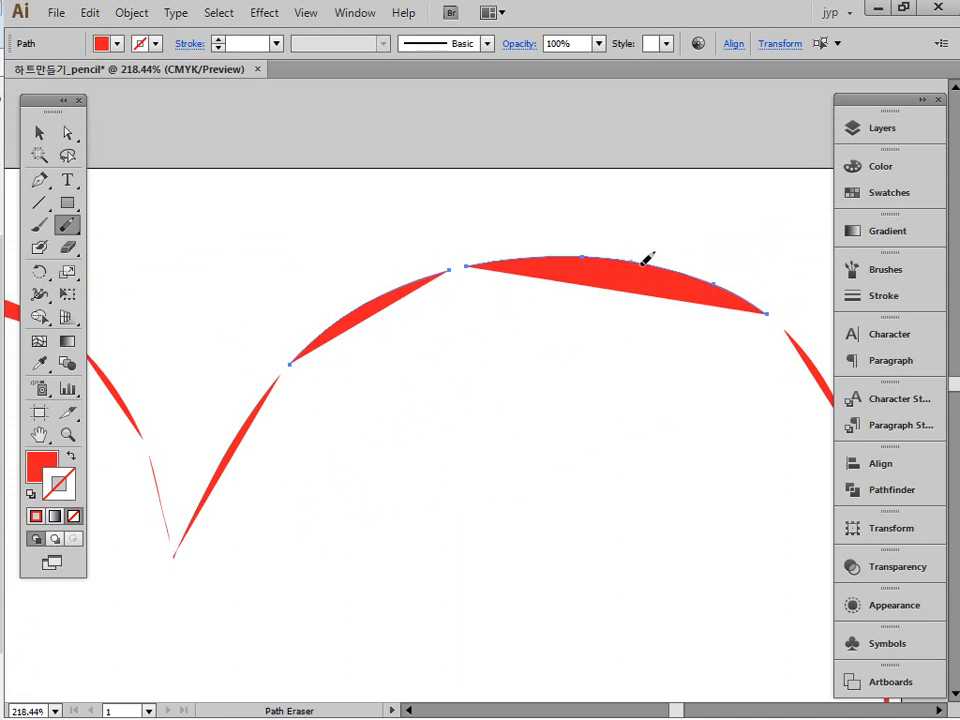
left_click_drag(642, 264, 636, 271)
key("ctrl+space")
left_click(572, 398, "ctrl+alt")
left_click(573, 399, "ctrl+alt")
left_click(575, 400, "ctrl+alt")
left_click_drag(409, 464, 559, 360)
left_click(515, 382, "ctrl+alt")
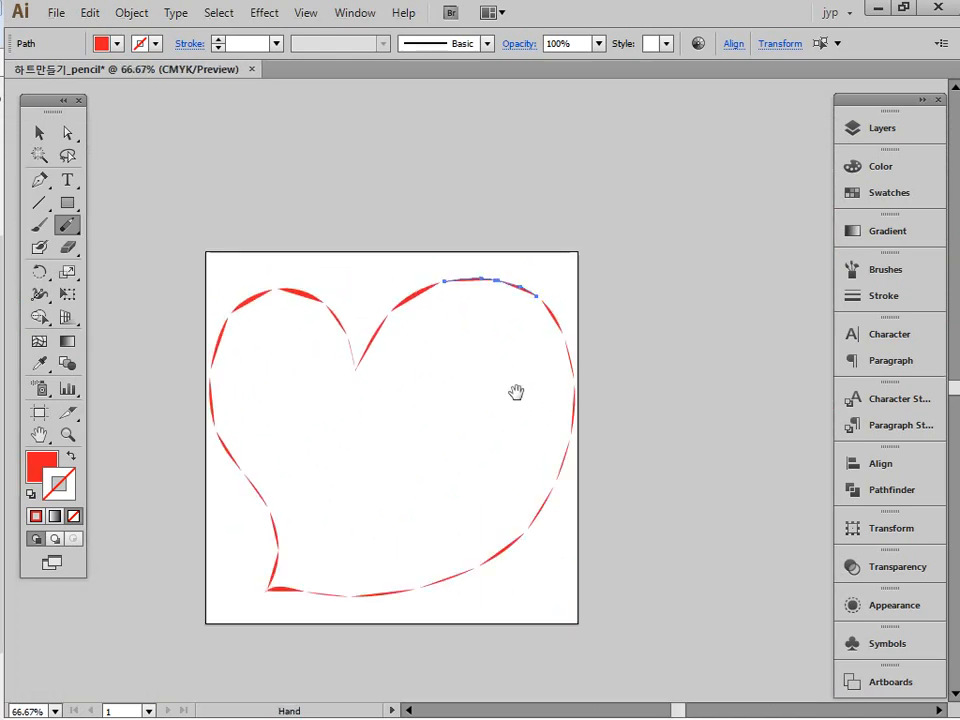
Step: Deselect the erased outline and add the text "TITILE" inside the heart with the Type tool
left_click_drag(516, 391, 538, 329)
left_click(40, 134)
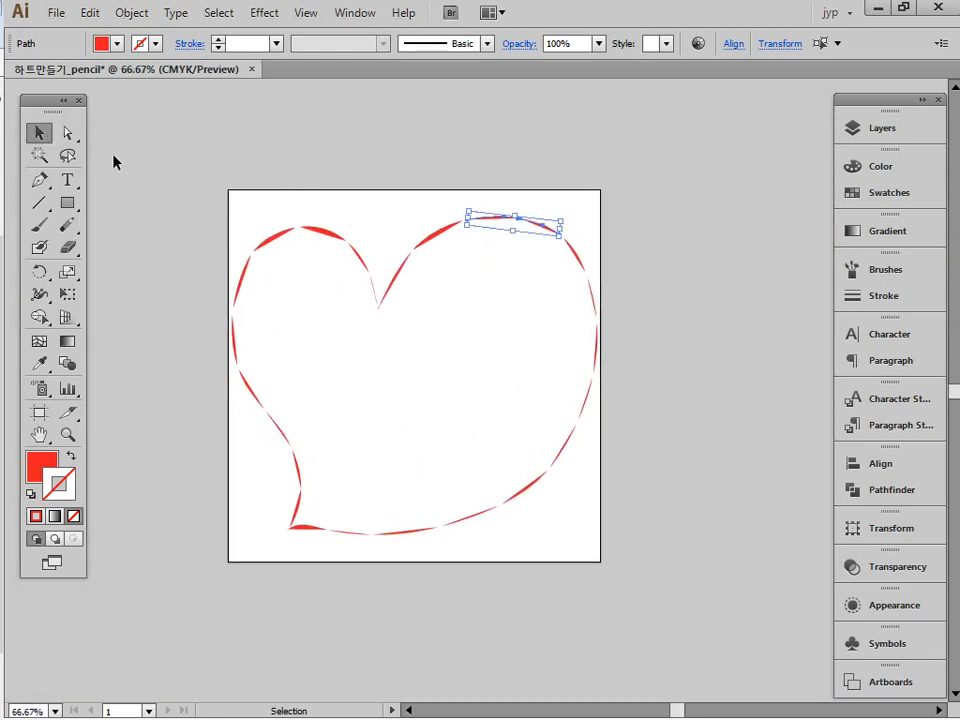
left_click(114, 157)
key("ctrl+space")
left_click_drag(161, 188, 692, 587)
left_click_drag(578, 557, 616, 525)
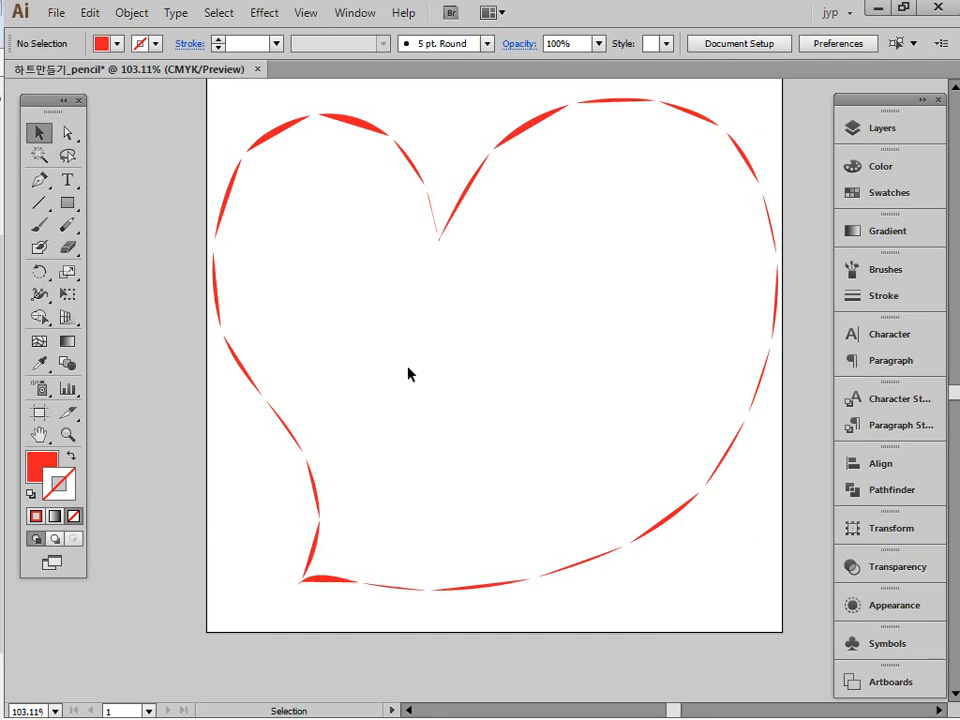
left_click(68, 181)
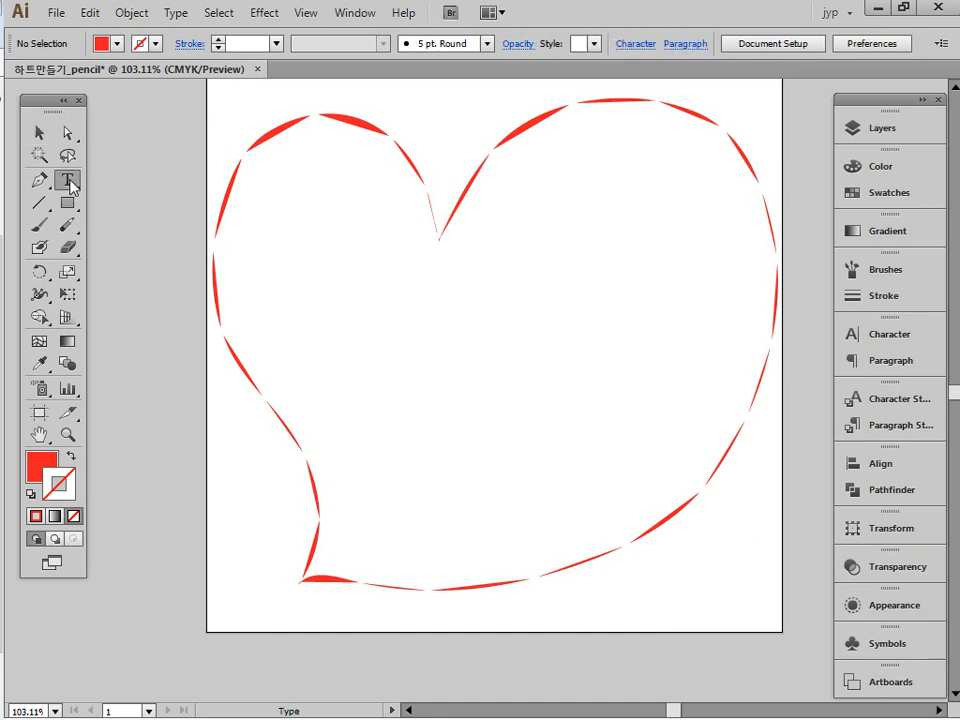
left_click(349, 356)
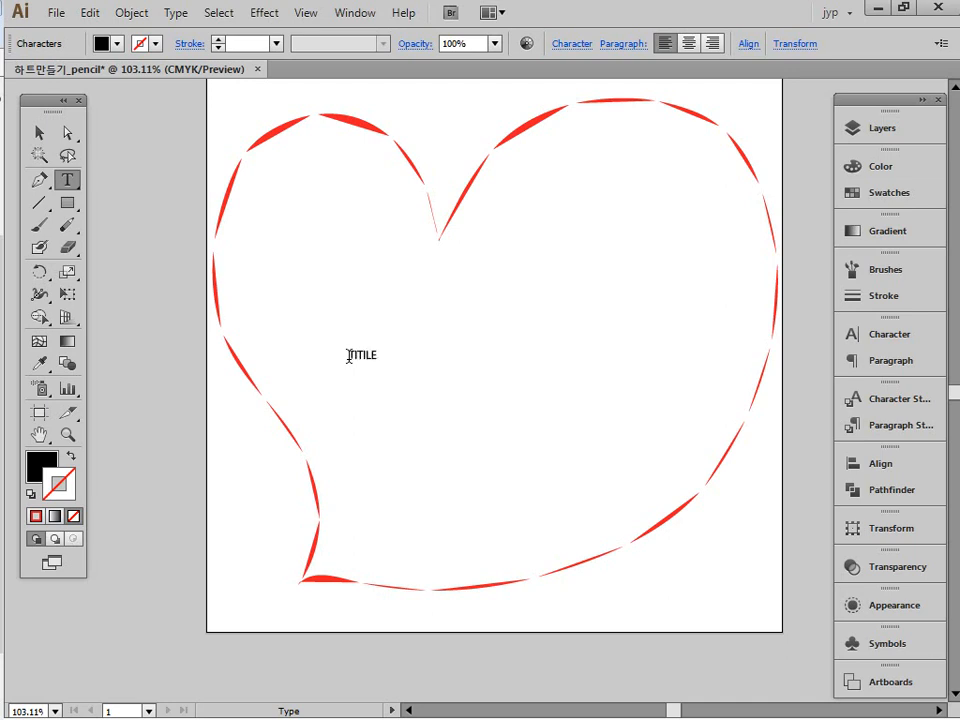
Step: Enlarge the "TITILE" text until it spans the middle of the heart, shift it slightly left and deselect it
left_click(38, 133)
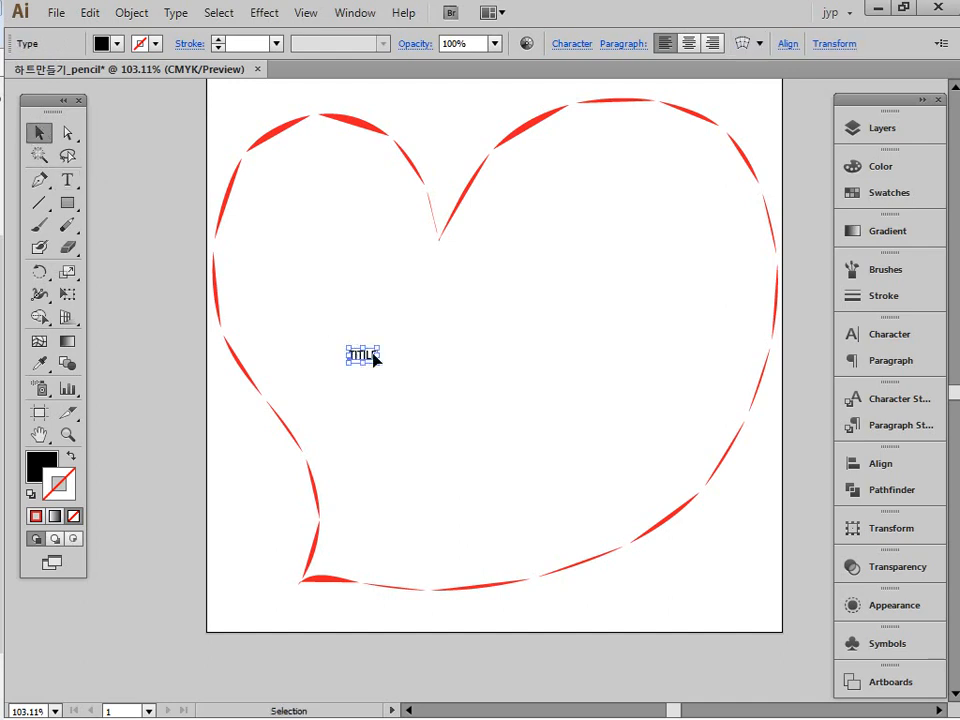
left_click_drag(380, 355, 672, 381)
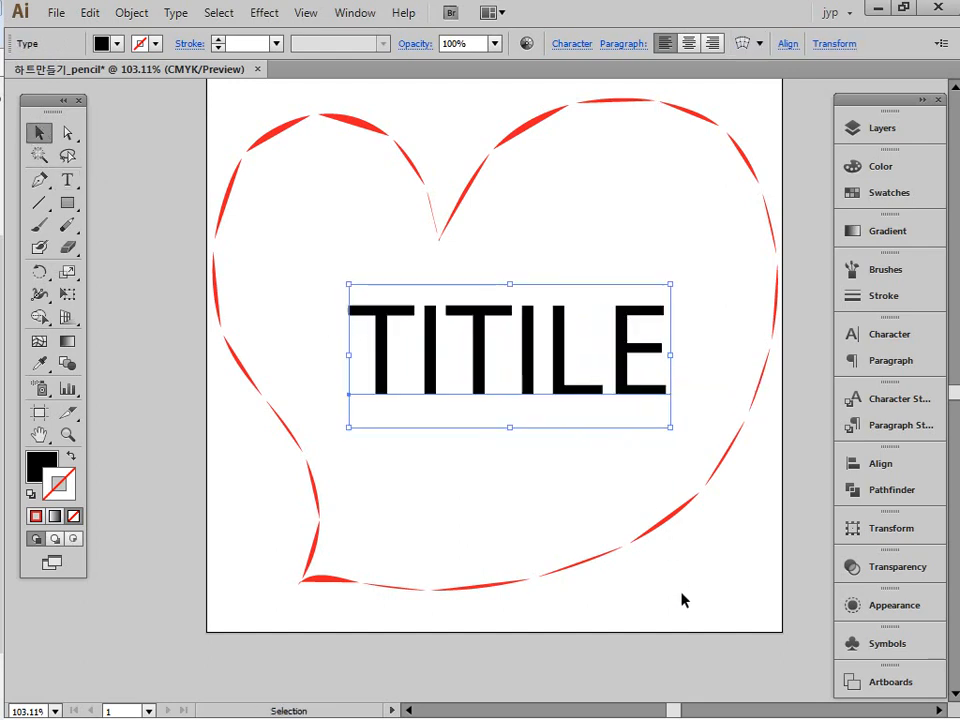
left_click(680, 588)
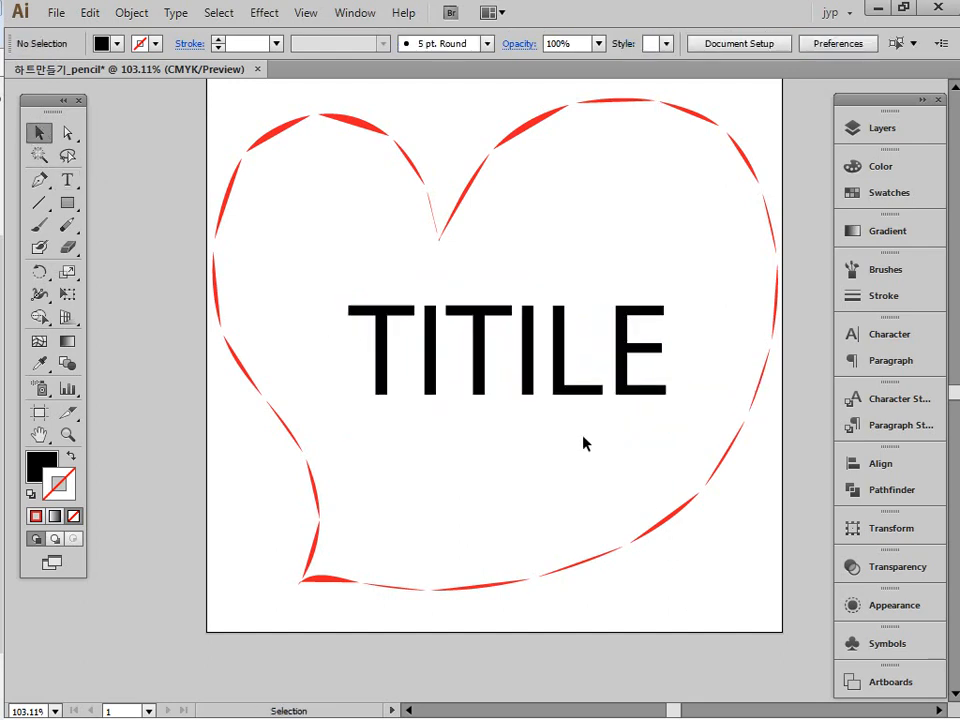
key("ctrl+1")
left_click_drag(572, 437, 600, 561)
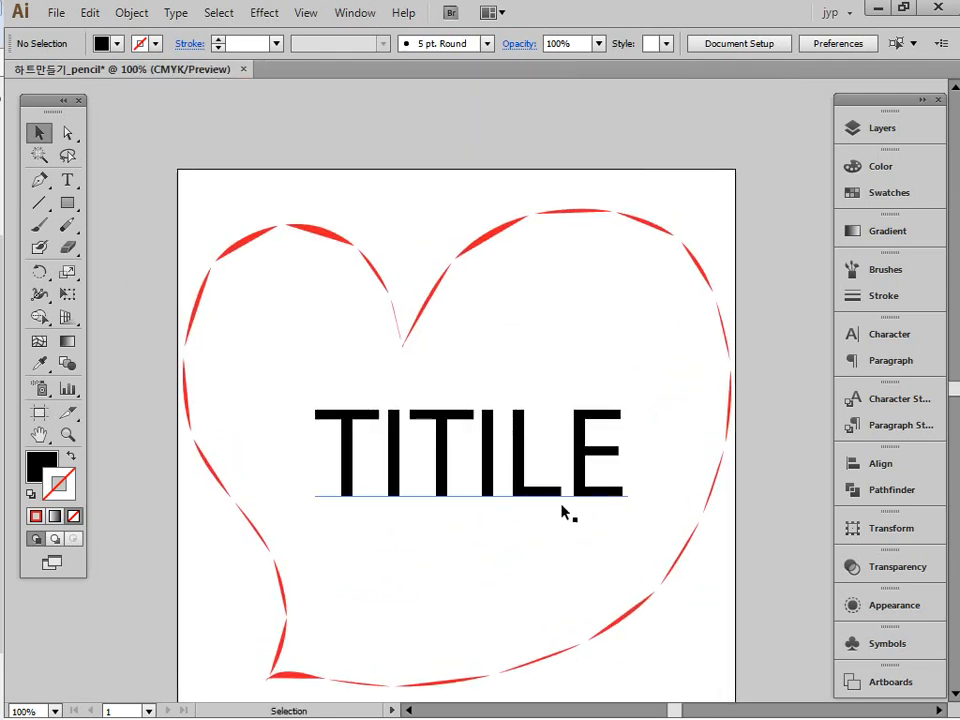
left_click_drag(561, 505, 531, 508)
left_click(541, 535)
left_click(532, 537, "ctrl+alt")
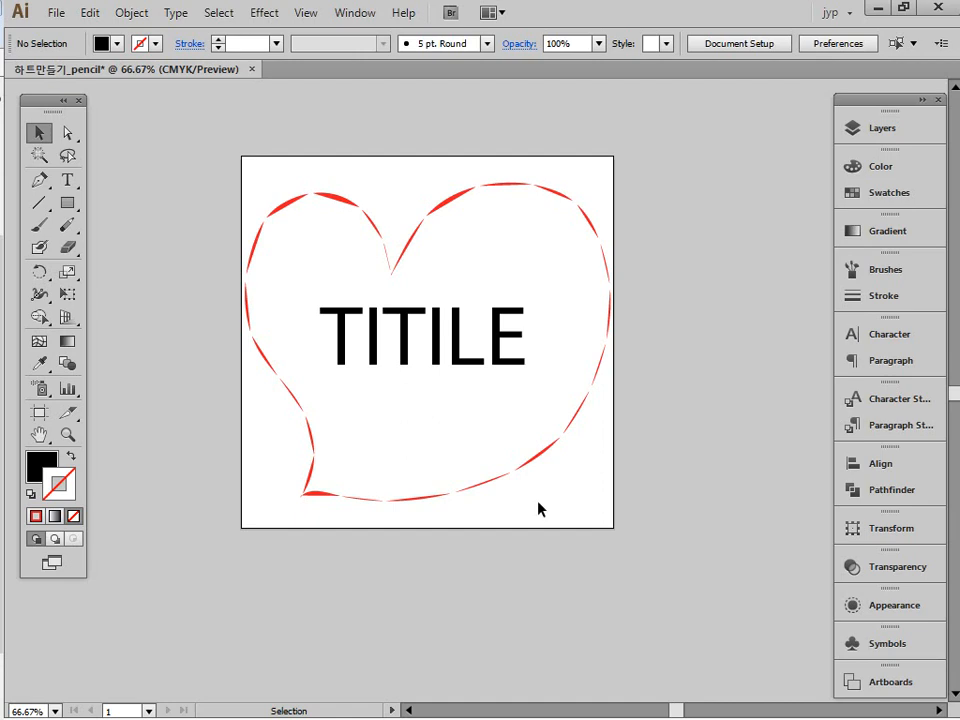
Step: Move the whole broken heart outline off the artboard to its right and shift the title to the artboard's upper left
key("ctrl+a")
left_click(424, 364, "shift")
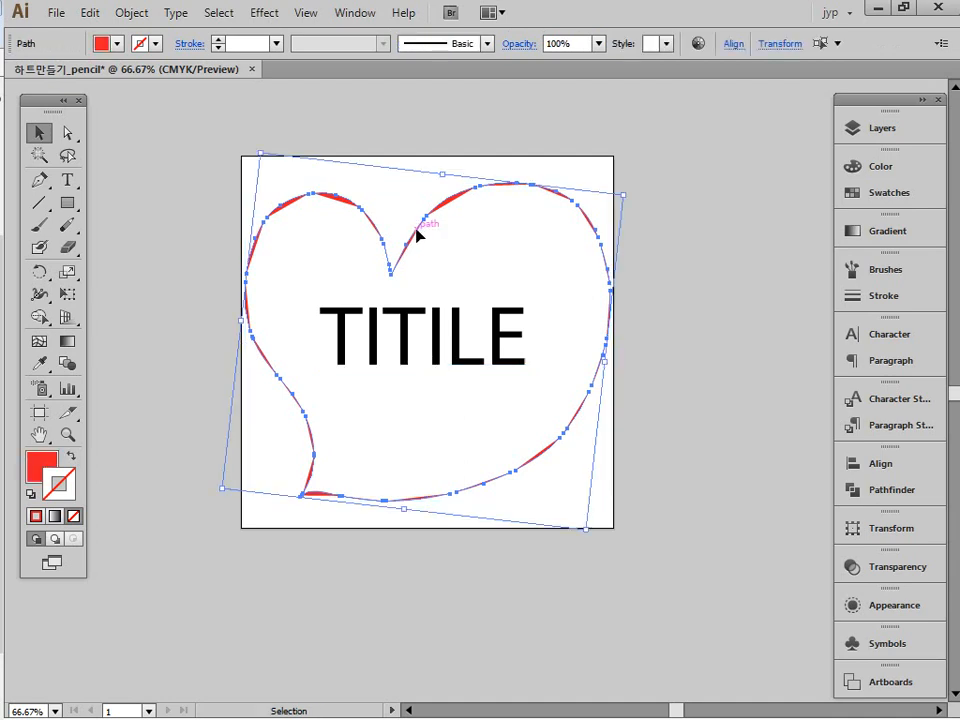
left_click_drag(419, 232, 806, 235)
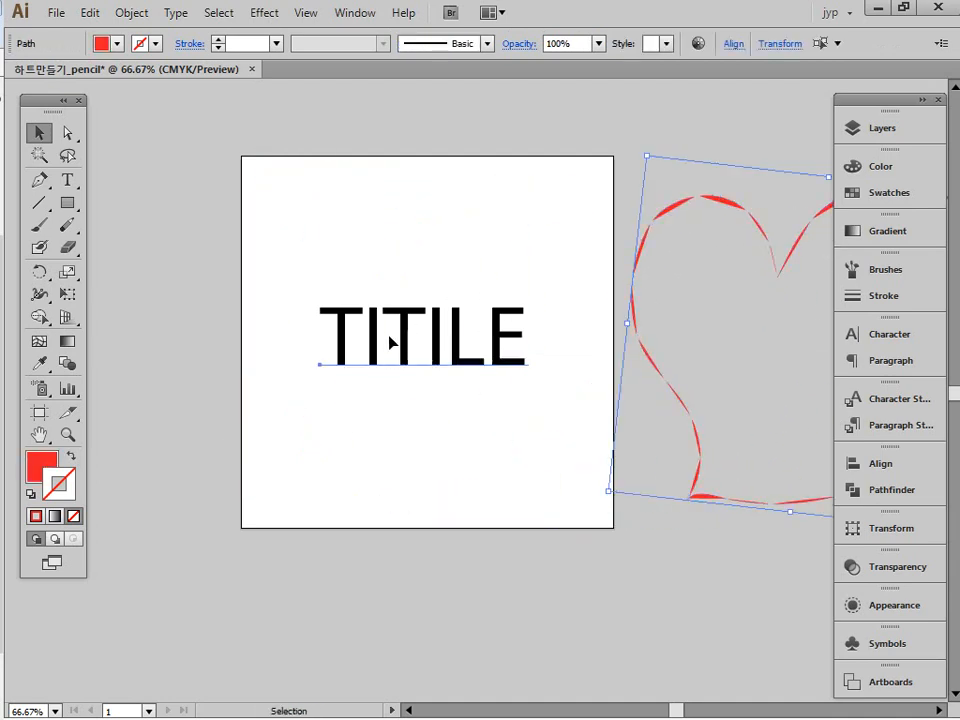
left_click_drag(392, 340, 355, 258)
left_click(158, 330)
Step: Draw a wavy Pencil path from the artboard's left edge below the title, curving up past its right end to the top edge
left_click(63, 229)
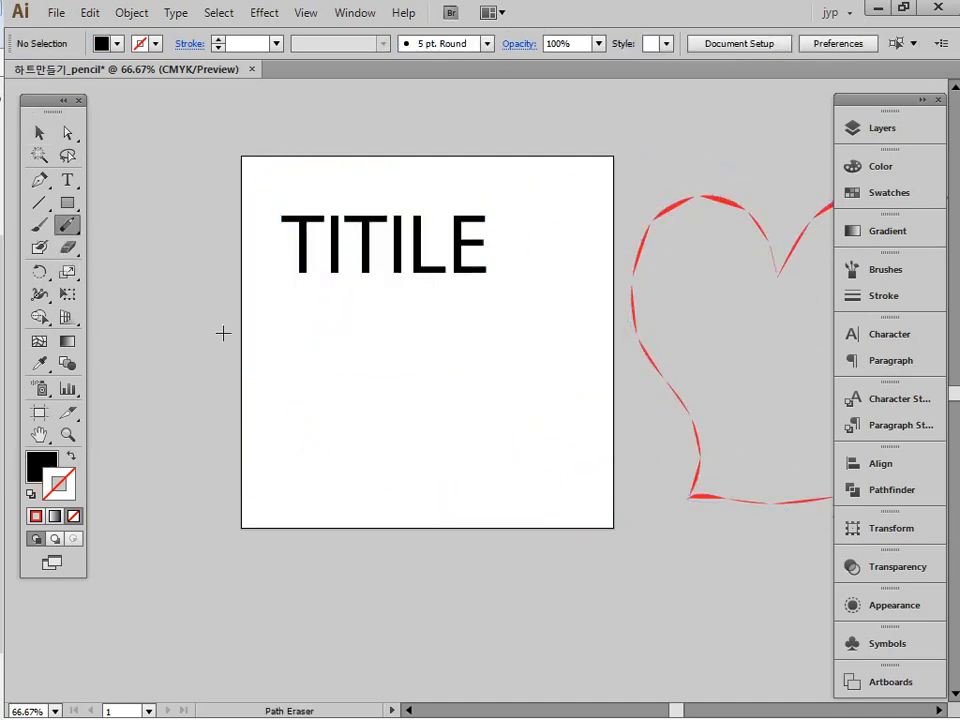
mouse_move(66, 229)
left_mouse_down()
mouse_move(118, 264)
mouse_move(150, 223)
left_mouse_up()
mouse_move(428, 294)
left_mouse_down()
mouse_move(480, 298)
mouse_move(519, 275)
left_mouse_up()
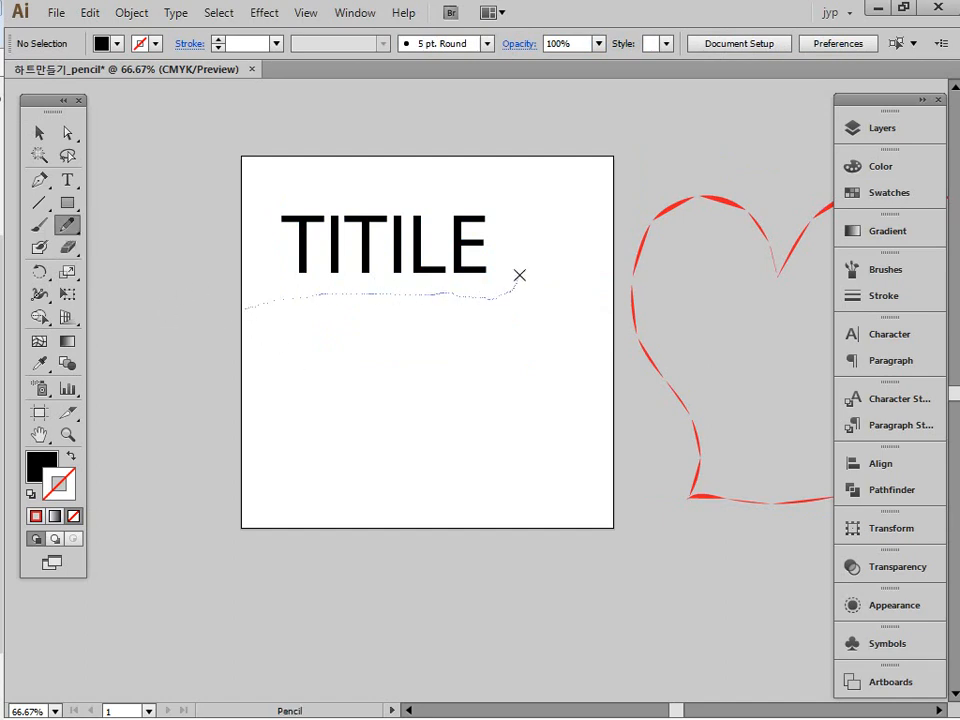
left_click_drag(541, 156, 541, 156)
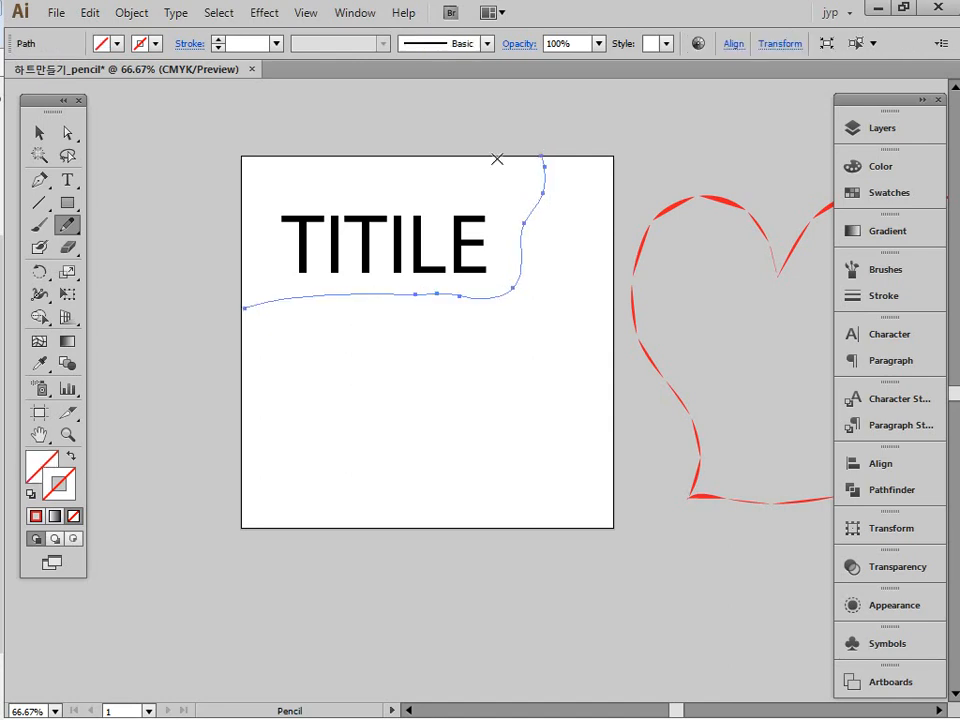
Step: Close the wavy path with the Pen tool through the artboard's top-left corner back to its starting point
key("p")
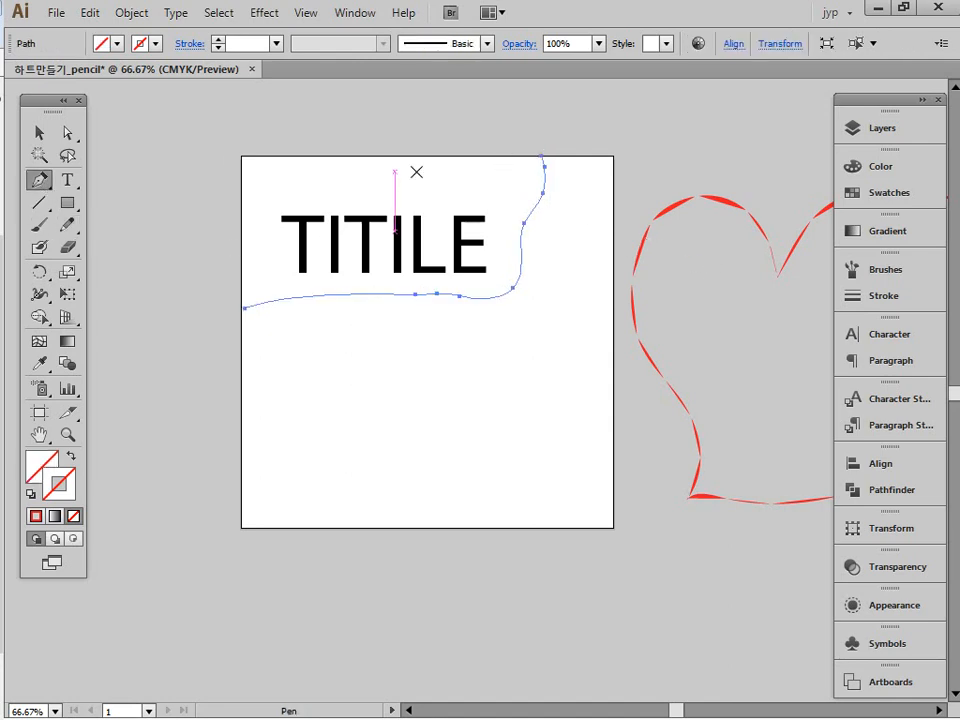
left_click(541, 155)
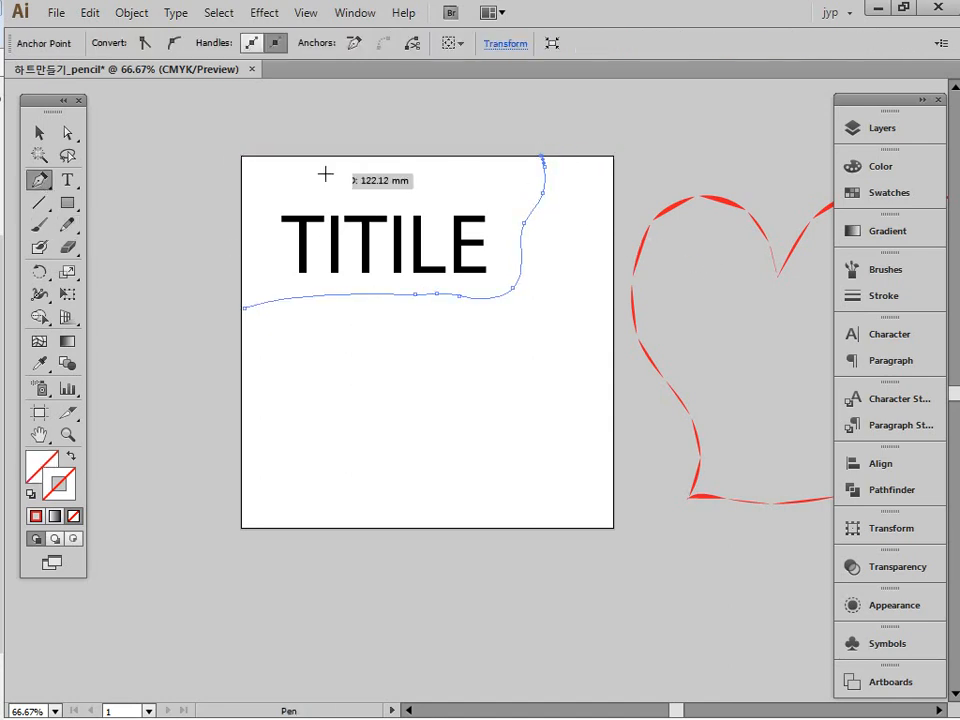
left_click(240, 155)
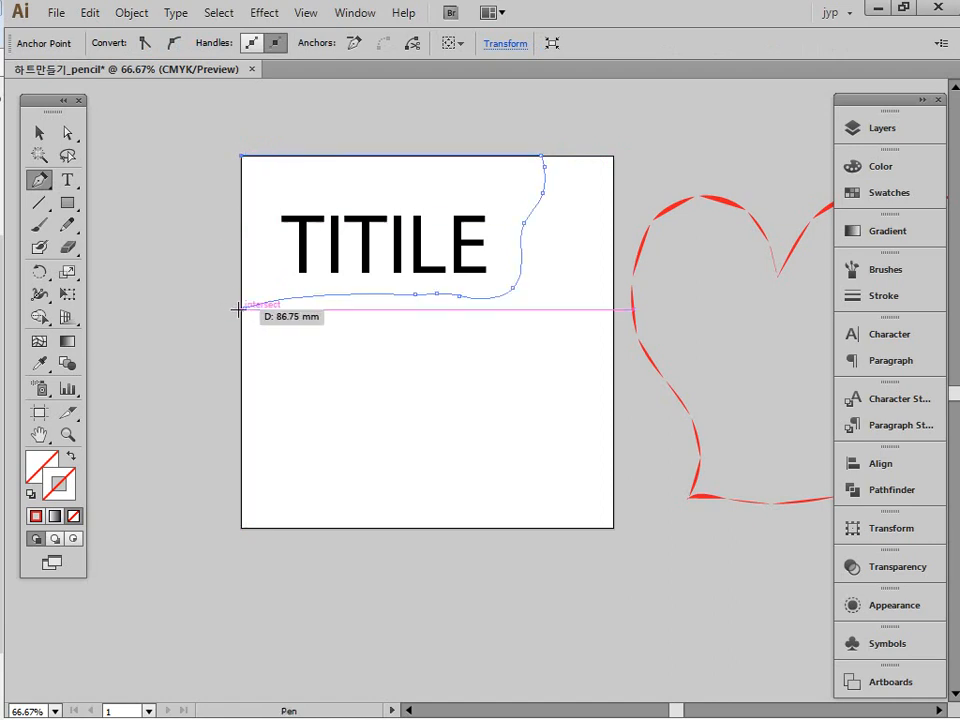
left_click(244, 308)
Step: Select the closed wavy shape and fill it with the heart outline's red using the Eyedropper
left_click(67, 132)
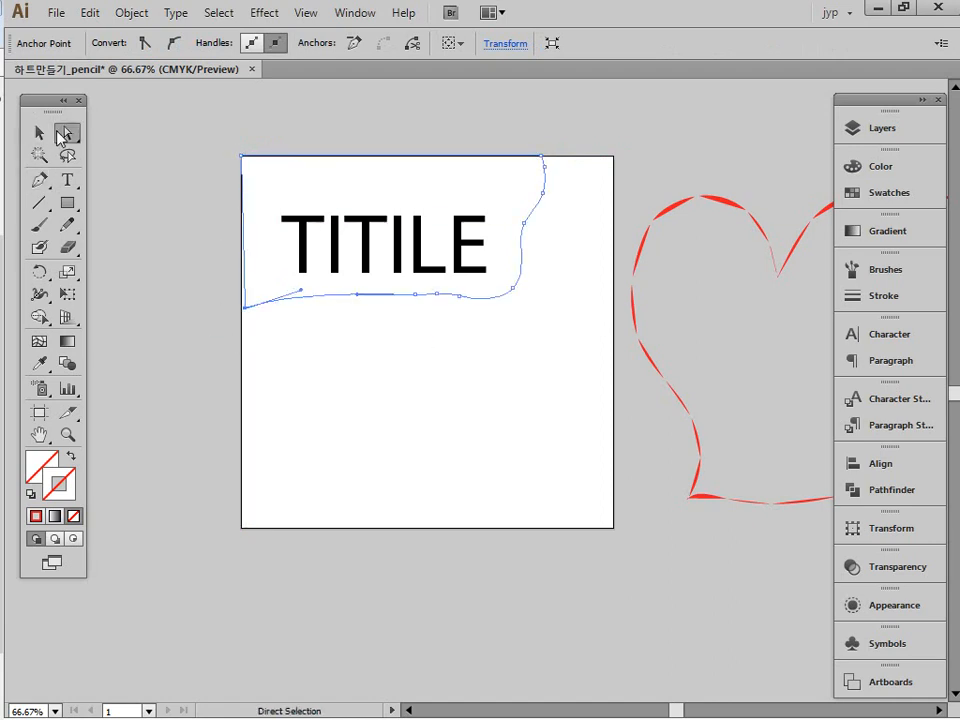
key("ctrl+space")
left_click_drag(189, 158, 369, 426)
left_click(575, 453)
key("ctrl+alt+space")
left_click(575, 453, "ctrl+alt")
left_click(569, 449, "ctrl+alt")
left_click(568, 448, "ctrl+alt")
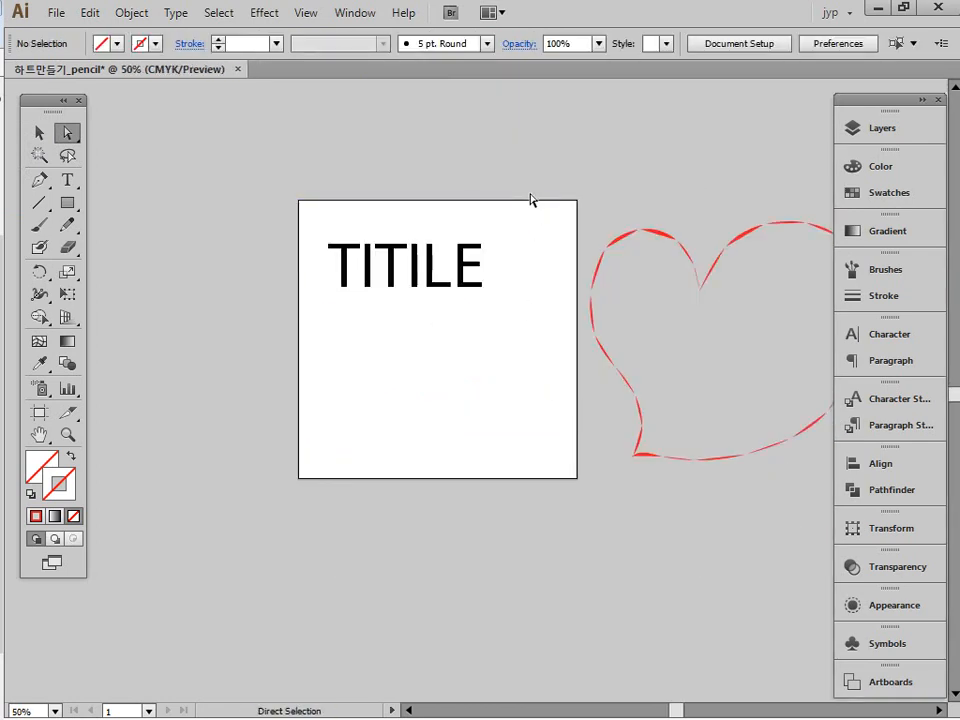
left_click_drag(532, 193, 470, 225)
left_click(39, 363)
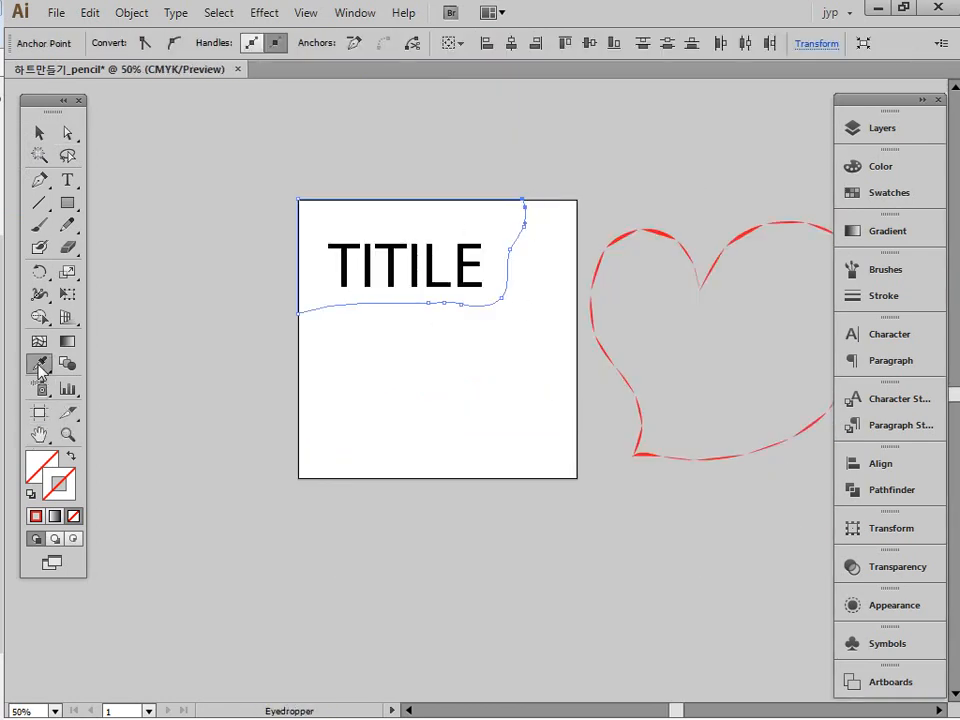
left_click(669, 230)
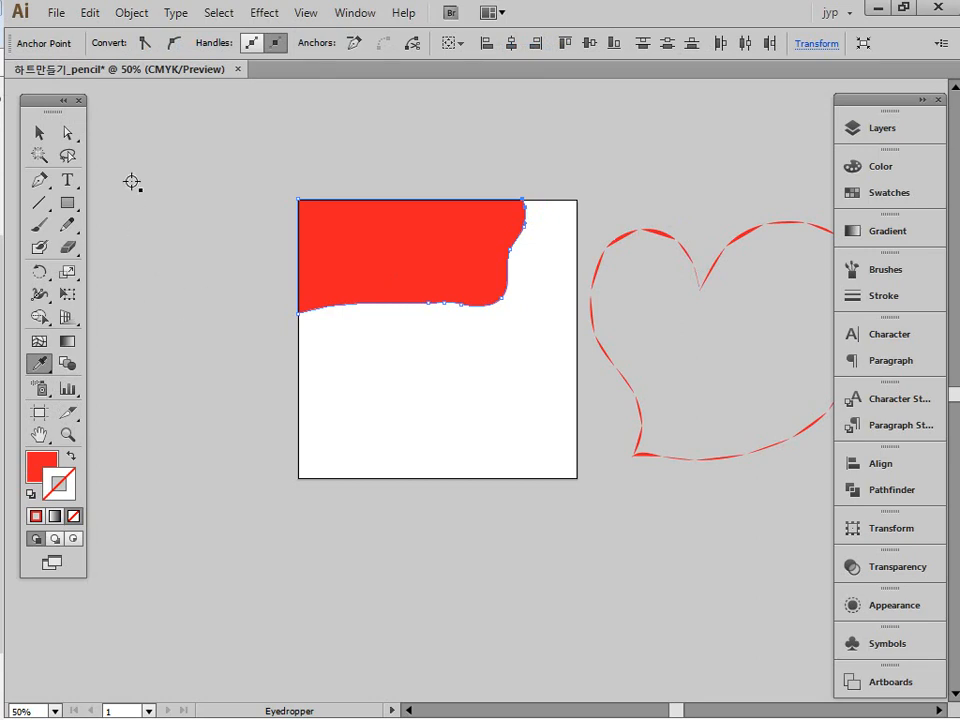
Step: Send the red shape behind the title and fill the title text white
left_click(39, 133)
left_click(489, 321)
left_click(482, 285)
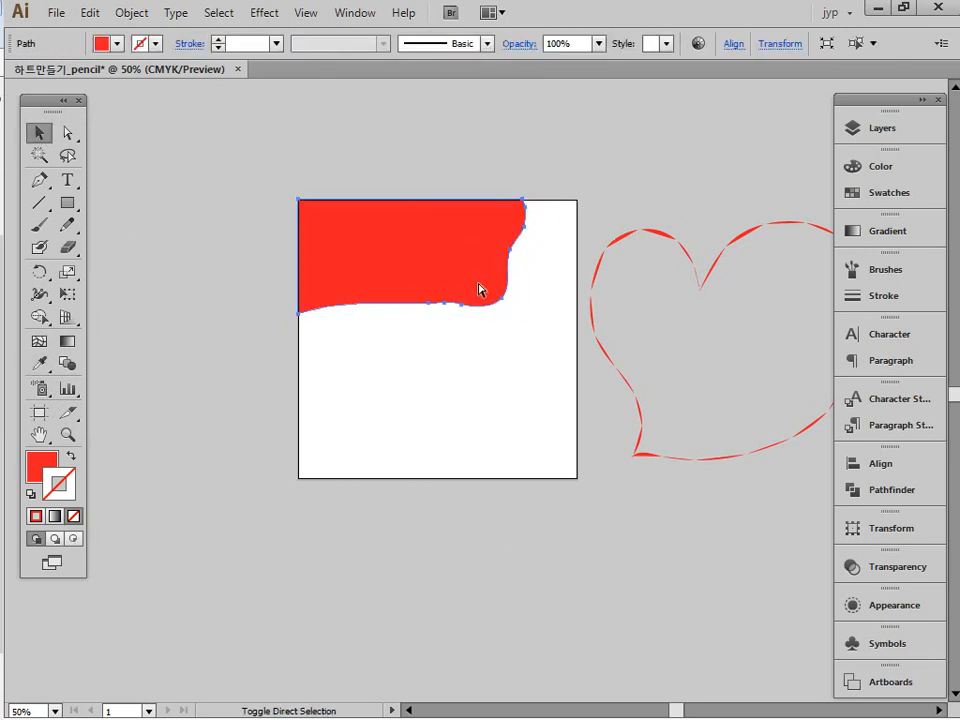
key("ctrl+shift+[")
left_click(478, 287)
key("F6")
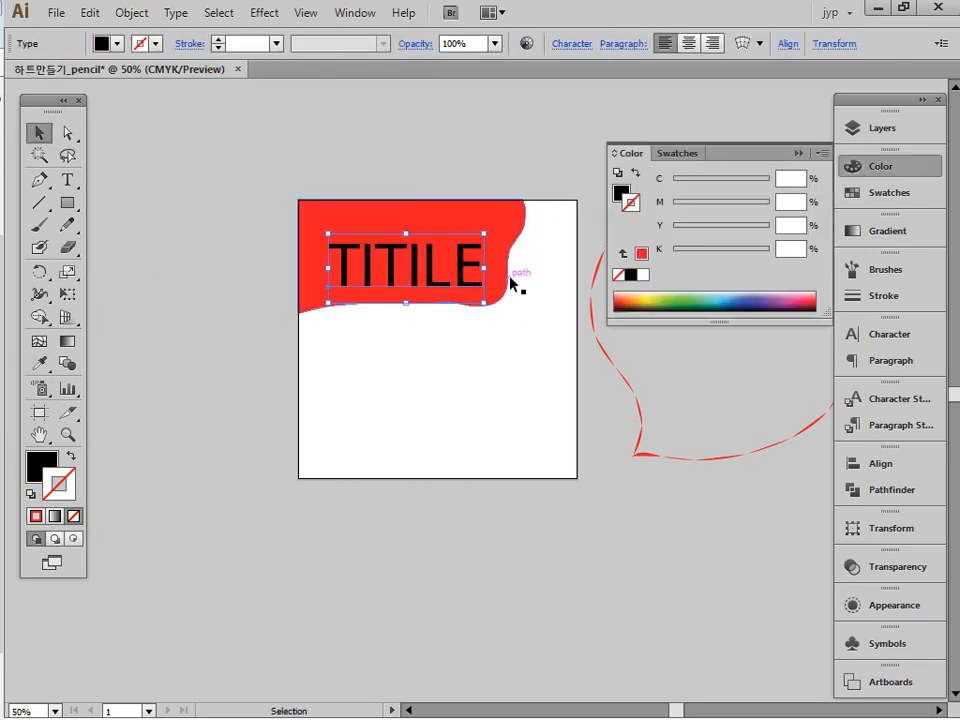
left_click(641, 274)
left_click(431, 375)
Step: Select the red shape, erase short gaps down its right edge with the Path Eraser and undo the last stroke
key("ctrl+space")
left_click_drag(338, 164, 550, 420)
left_click_drag(487, 375, 488, 353)
left_click(536, 454)
key("space")
left_click_drag(536, 454, 333, 436)
key("ctrl+space")
left_click_drag(338, 152, 545, 488)
key("space")
left_click_drag(422, 344, 426, 343)
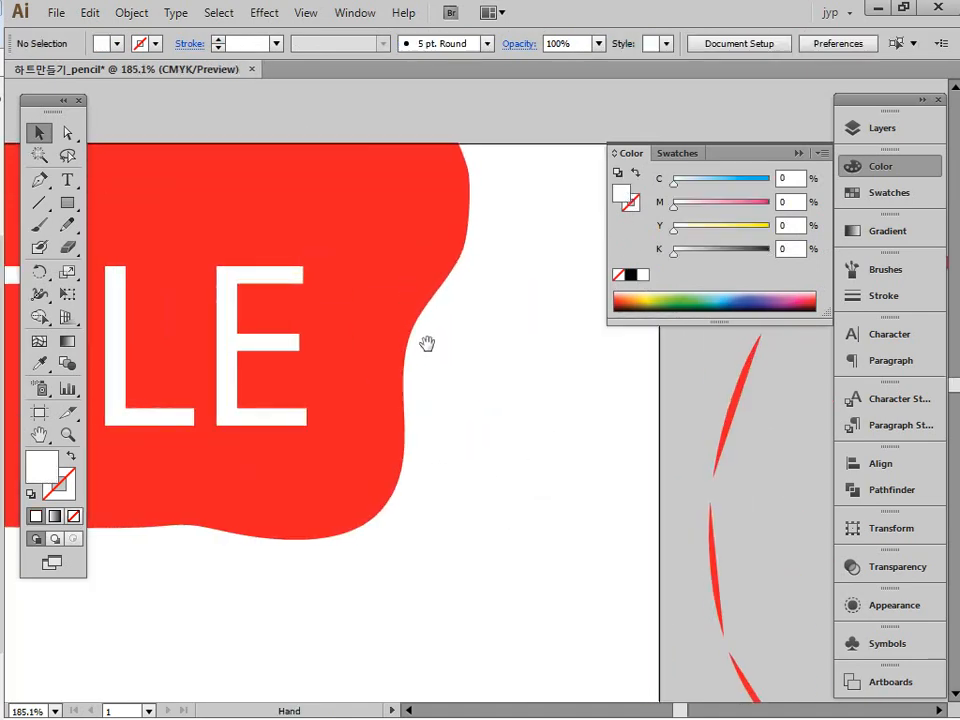
left_click_drag(495, 246, 388, 304)
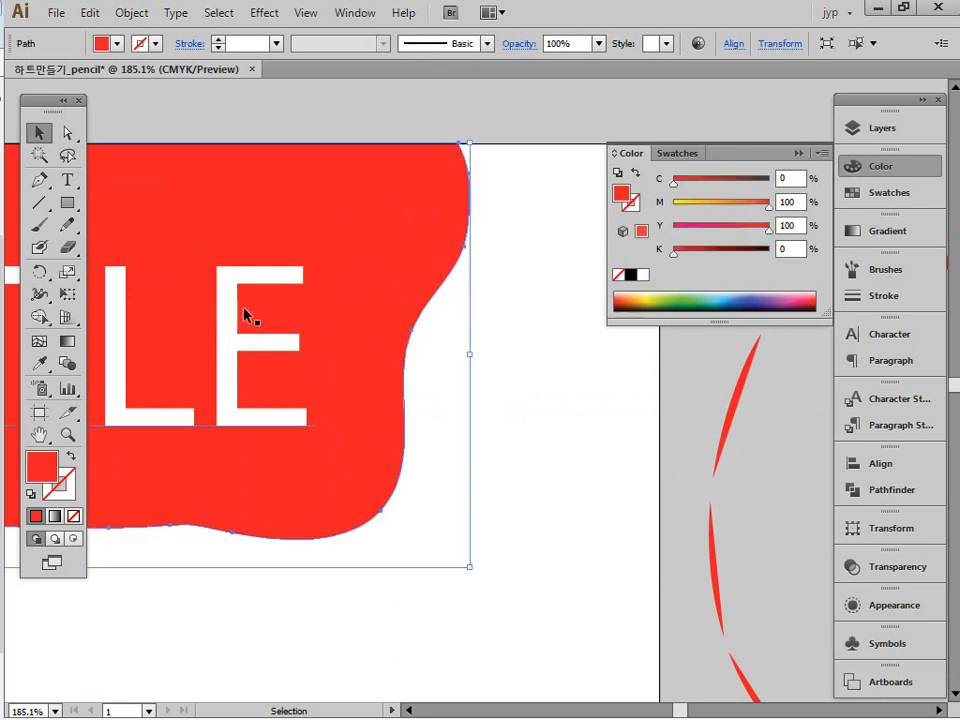
left_click(40, 363)
left_click_drag(67, 224, 132, 268)
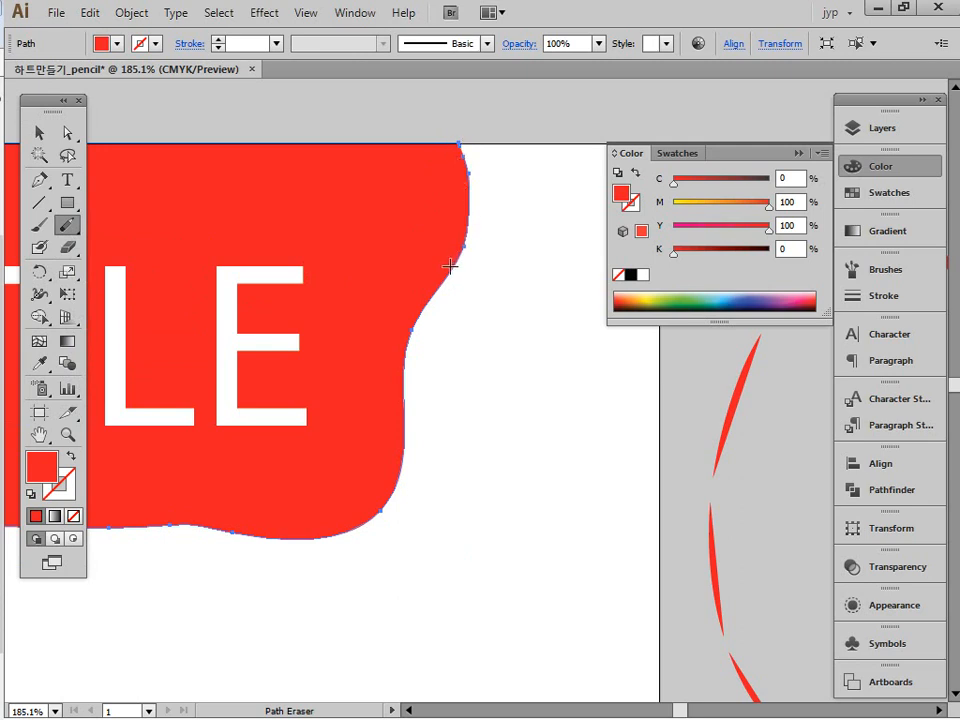
left_click_drag(450, 266, 454, 280)
mouse_move(407, 361)
left_mouse_down()
mouse_move(403, 462)
mouse_move(372, 524)
left_mouse_up()
key("ctrl+z")
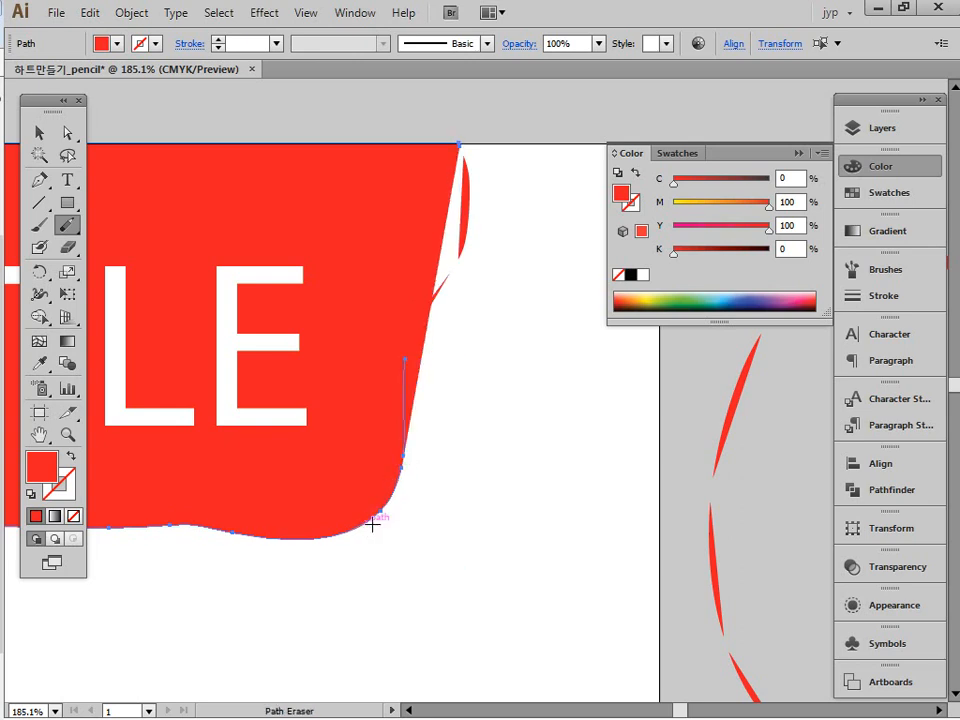
Step: Cut Path Eraser gaps along the rounded corner and bottom edge of the red shape as far as the artboard's left edge
mouse_move(293, 567)
left_mouse_down()
mouse_move(561, 396)
mouse_move(409, 372)
mouse_move(278, 380)
mouse_move(176, 414)
mouse_move(437, 371)
left_mouse_up()
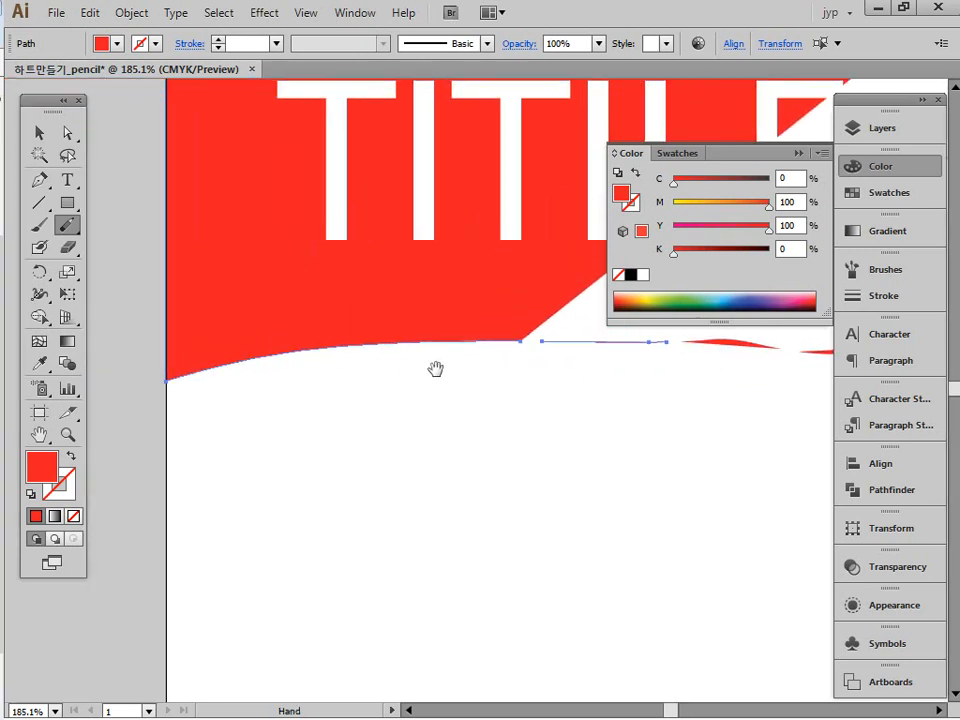
left_click_drag(316, 350, 253, 393)
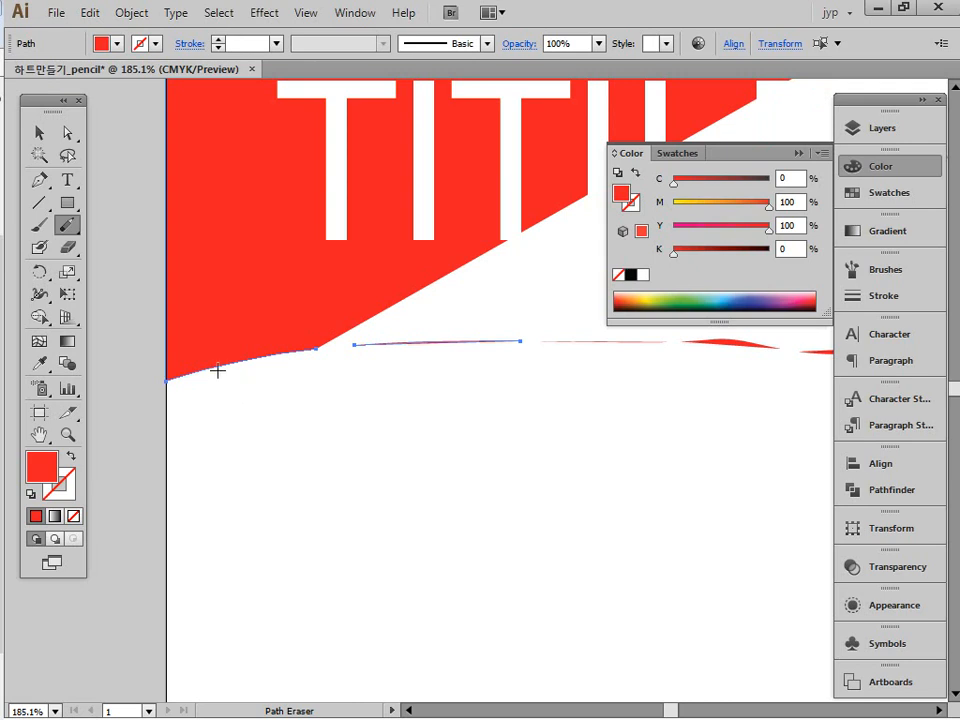
left_click_drag(161, 385, 177, 385)
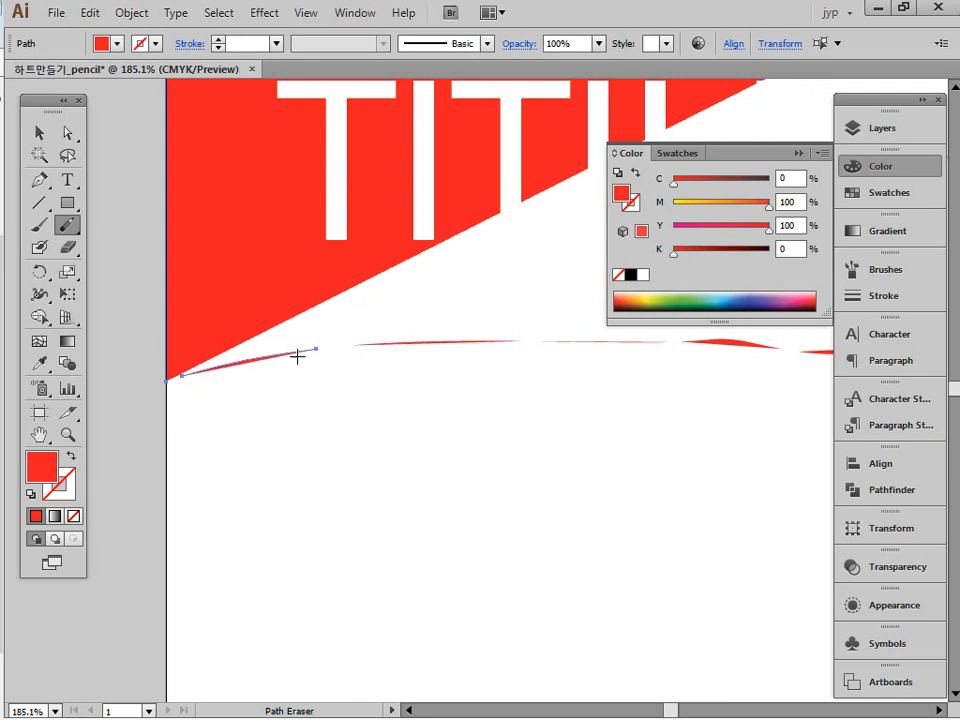
Step: Select the remaining red corner piece with Direct Selection and delete it, keeping only the broken wavy border
left_click_drag(456, 263, 289, 381)
left_click(289, 381, "ctrl+alt")
left_click(289, 381, "ctrl+alt")
key("alt+space")
left_click_drag(371, 238, 253, 377)
left_click(70, 135)
left_click_drag(299, 330, 336, 383)
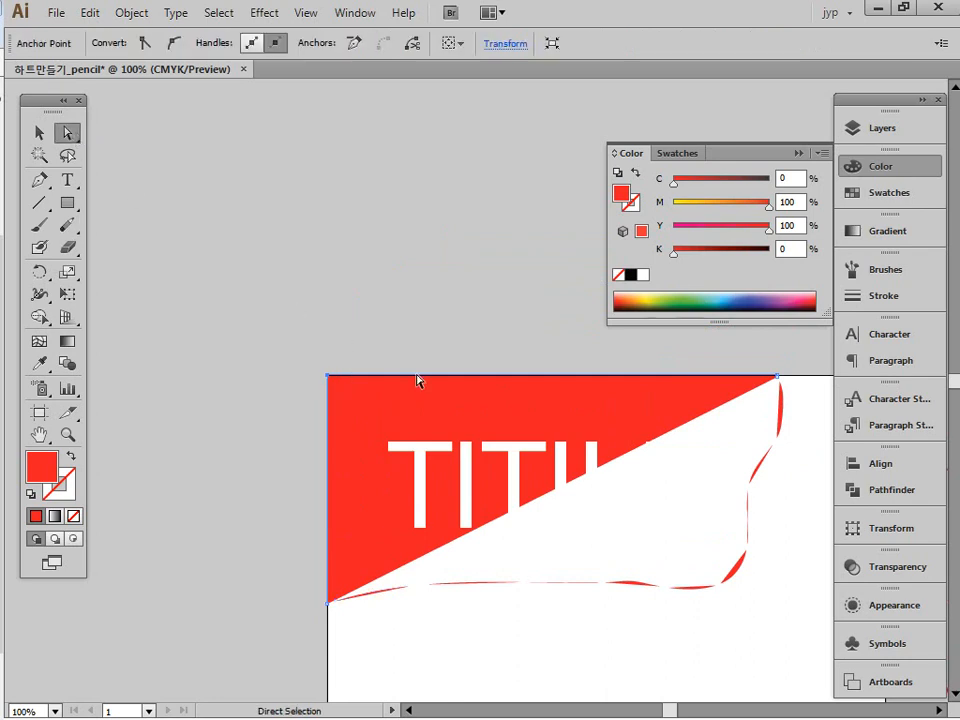
key("Delete")
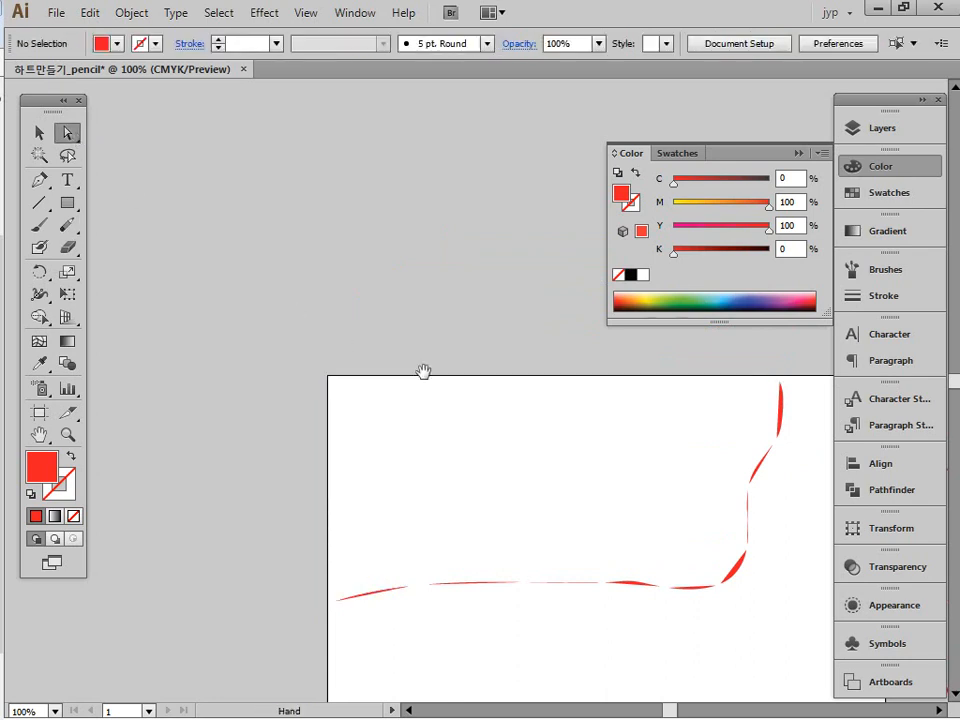
Step: Select the white title text and fill it red with magenta 100% and yellow 100%
left_click(531, 525, "ctrl+alt")
left_click(531, 525, "ctrl+alt")
left_click_drag(510, 463, 438, 487)
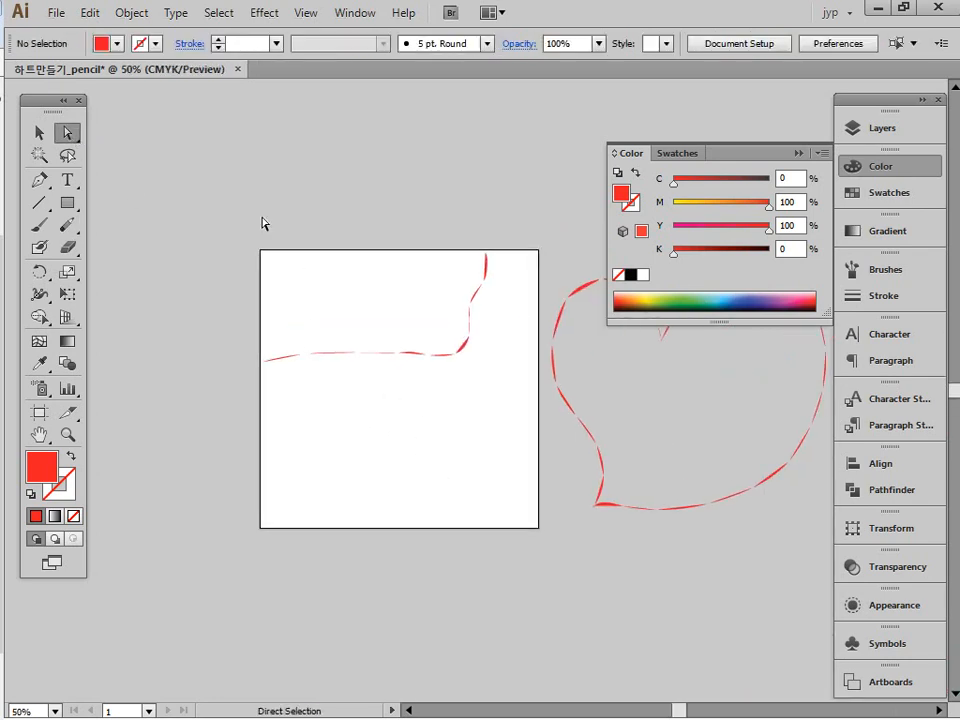
left_click_drag(264, 221, 396, 317)
left_click(768, 204)
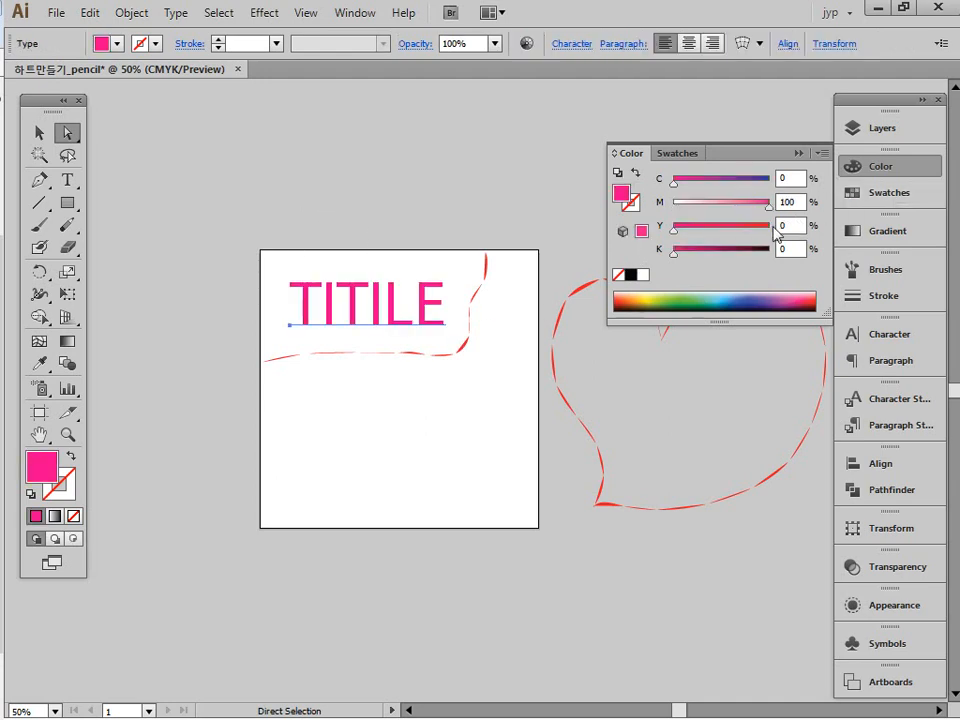
left_click(769, 228)
left_click(510, 421)
Step: Review the red title and its broken wavy border at several magnifications, along with the available Pencil tool variants
left_click_drag(484, 407, 461, 343)
left_click_drag(211, 152, 529, 426)
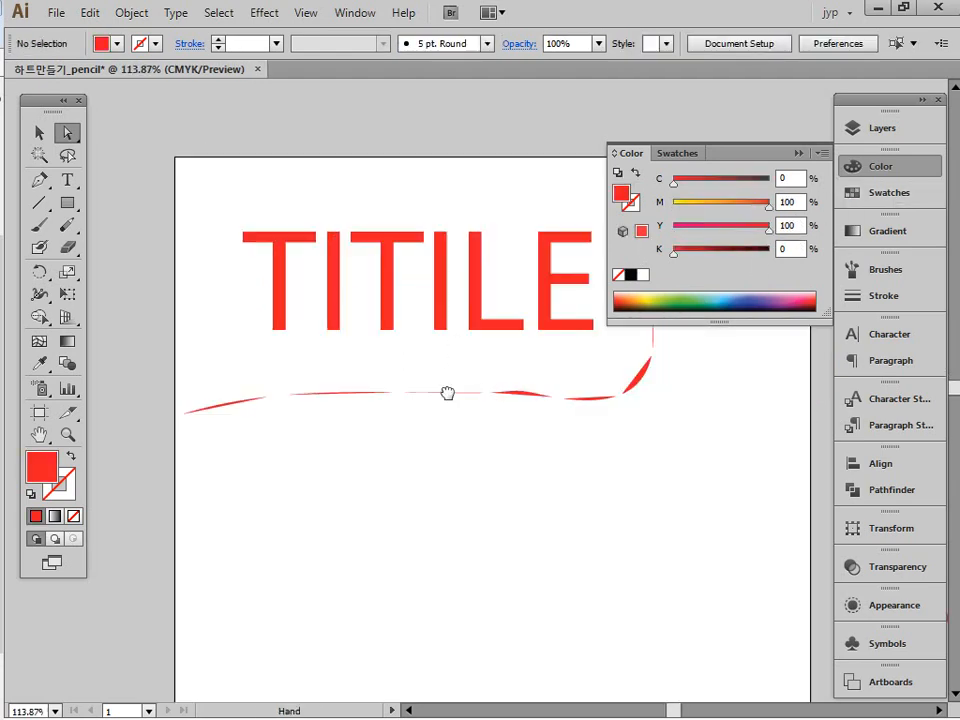
left_click_drag(448, 394, 375, 360)
left_click(508, 407, "ctrl+alt")
left_click_drag(501, 402, 403, 317)
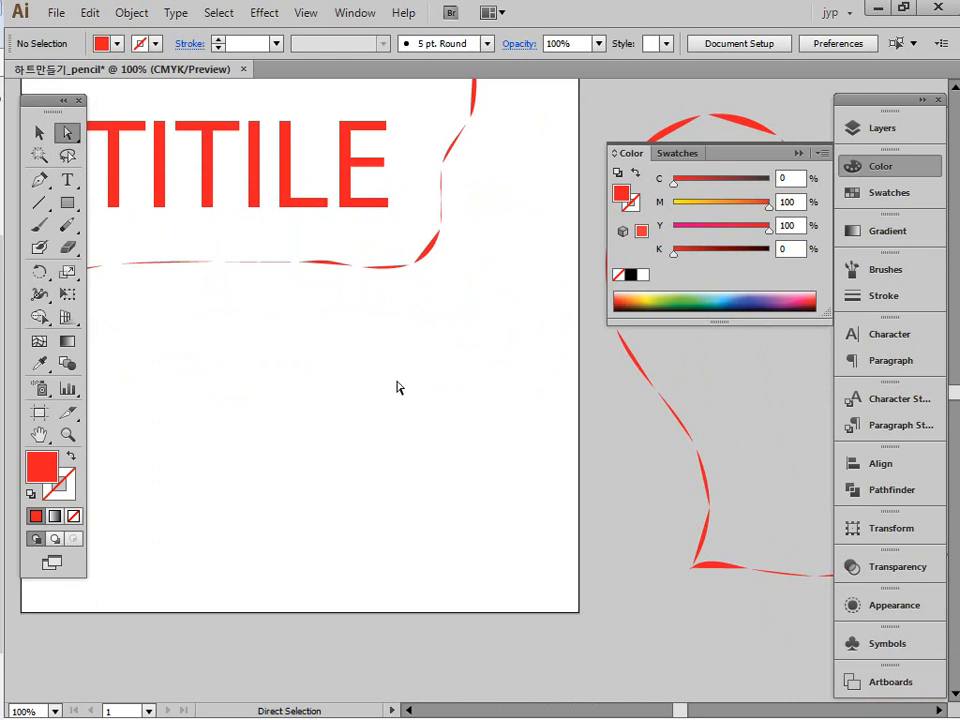
left_click(392, 375, "ctrl+alt")
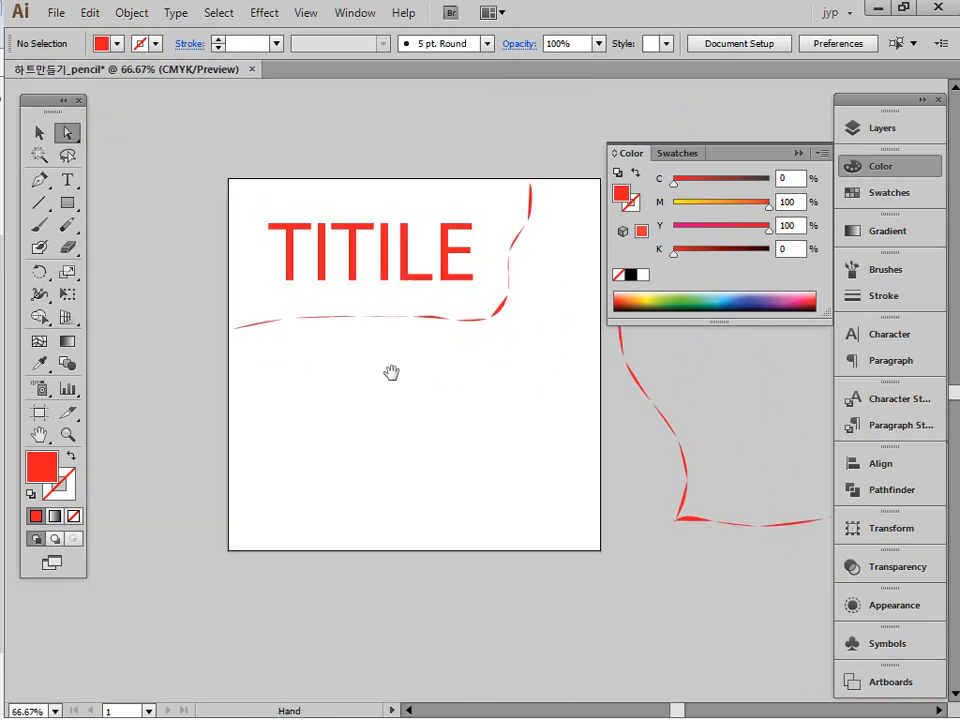
left_click_drag(390, 375, 354, 349)
left_click(67, 224)
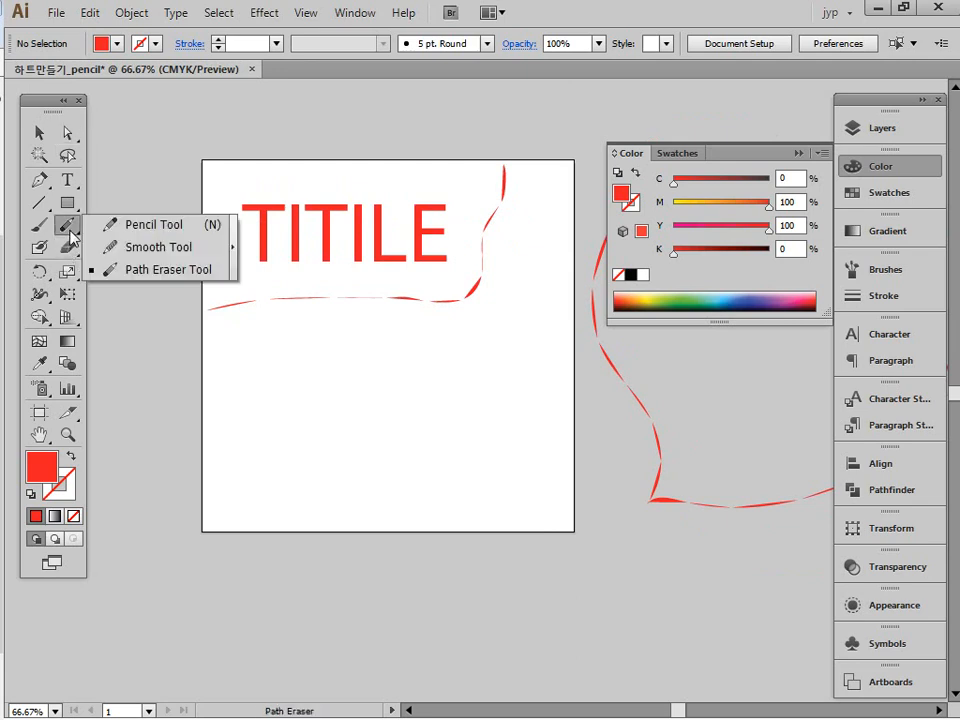